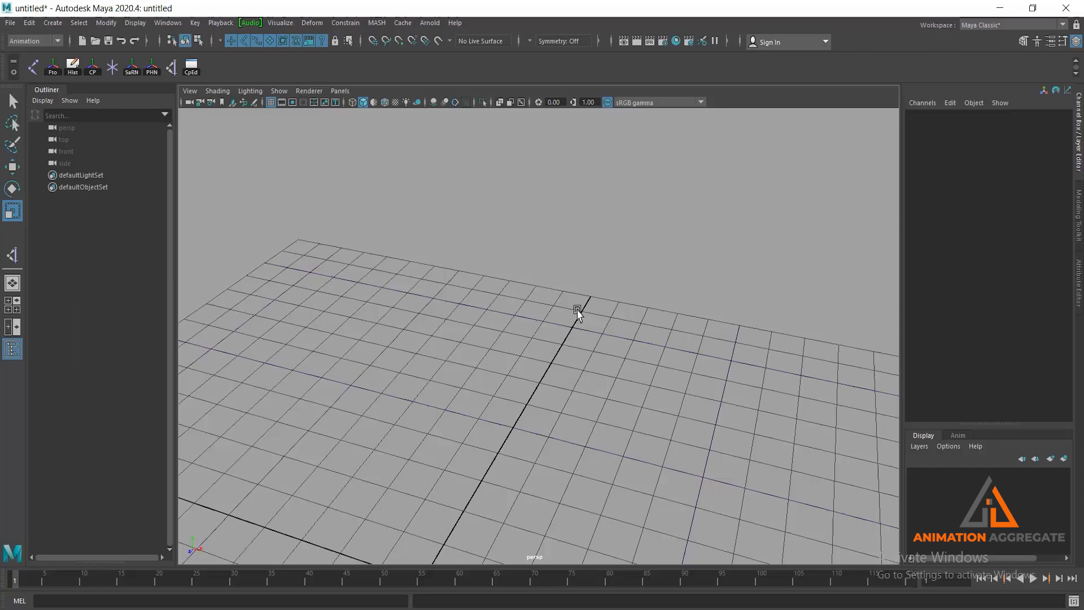
Draw a four-joint chain in the top view at X -4, 0, 4 and 6, with the second joint offset one grid unit off the axis
{"action": "scroll", "coordinate": [545, 277], "scroll_direction": "down", "scroll_amount": 3}
{"action": "middle_click_drag", "start_coordinate": [562, 337], "coordinate": [560, 275], "text": "alt"}
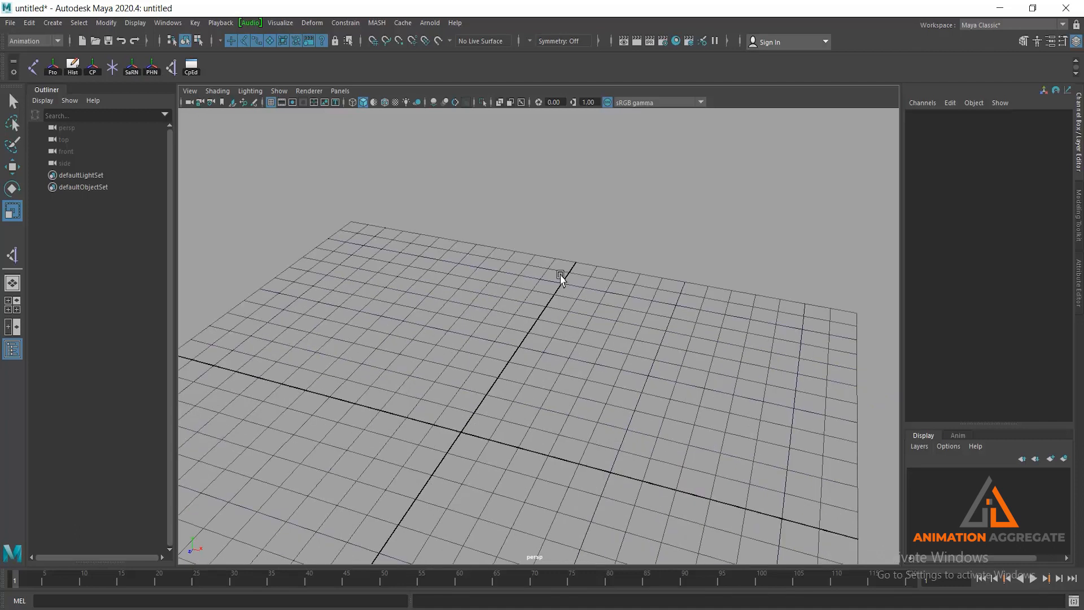
{"action": "left_click_drag", "start_coordinate": [527, 334], "coordinate": [480, 320], "text": "alt"}
{"action": "key", "text": "space"}
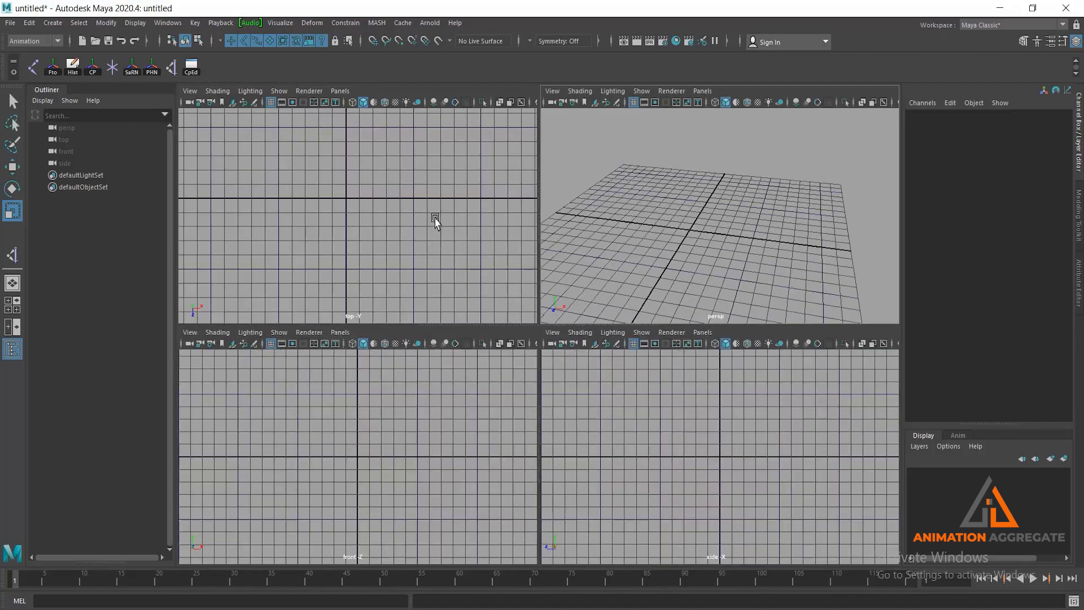
{"action": "key", "text": "space"}
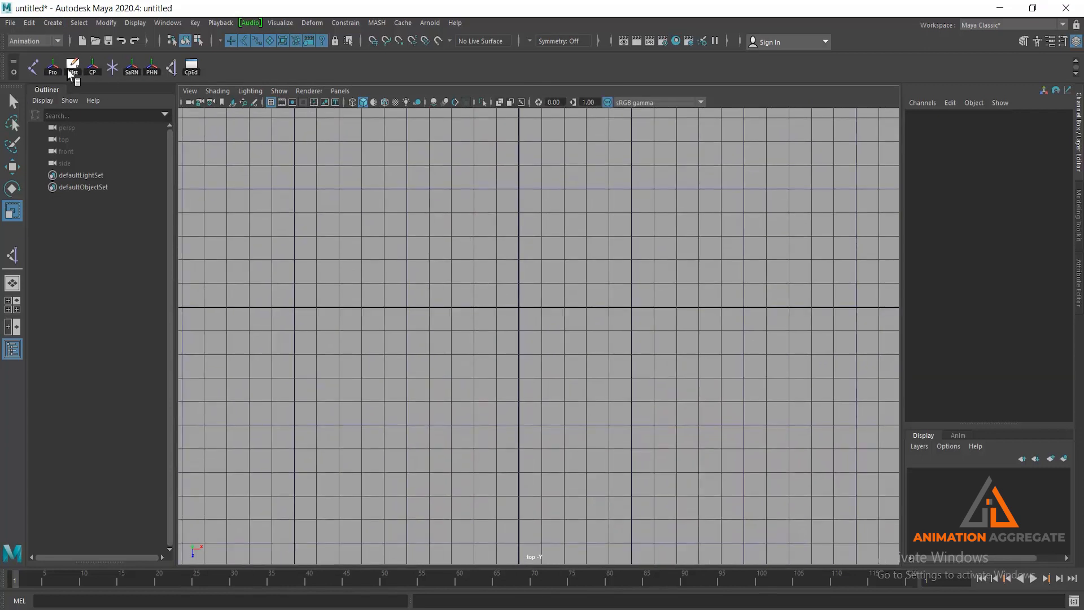
{"action": "double_click", "coordinate": [33, 67]}
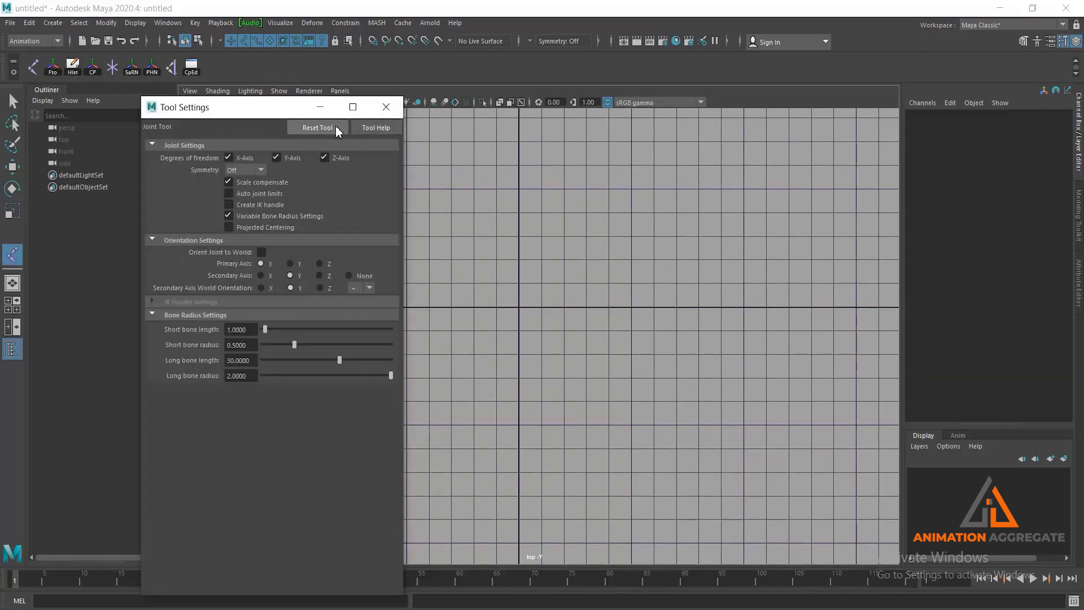
{"action": "left_click", "coordinate": [386, 107]}
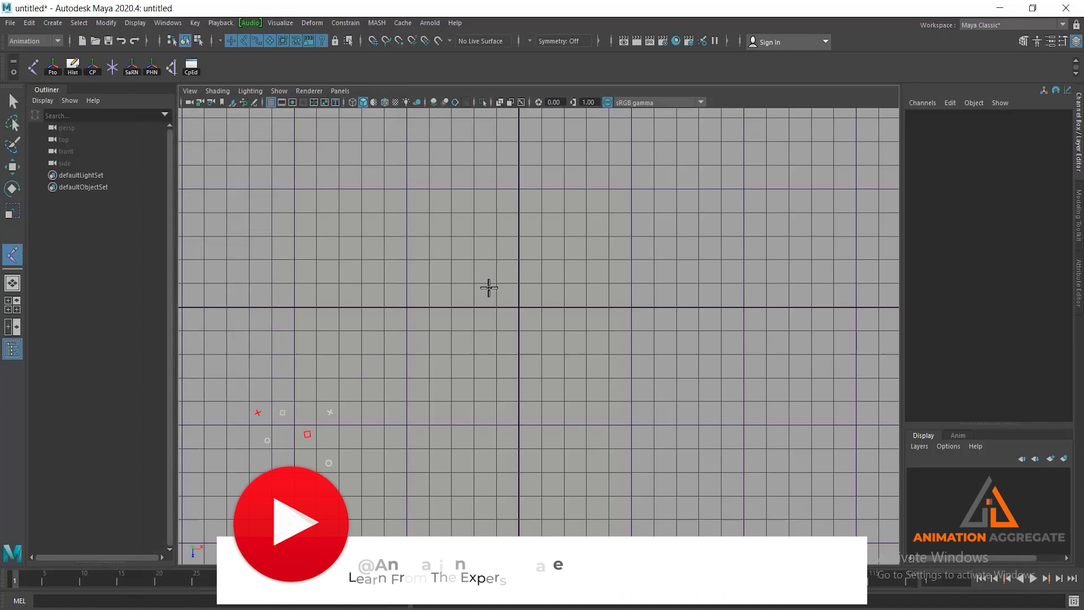
{"action": "mouse_move", "coordinate": [435, 312]}
{"action": "left_mouse_down", "text": "alt"}
{"action": "mouse_move", "coordinate": [518, 293]}
{"action": "mouse_move", "coordinate": [430, 307]}
{"action": "left_mouse_up", "text": "alt"}
{"action": "left_click", "coordinate": [429, 307]}
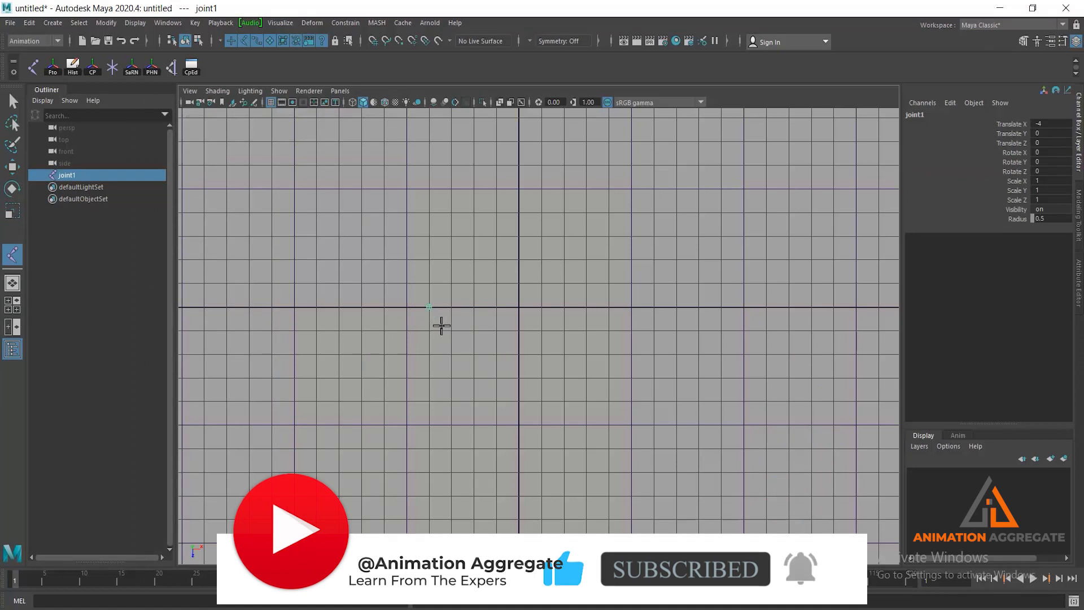
{"action": "left_click", "coordinate": [519, 283]}
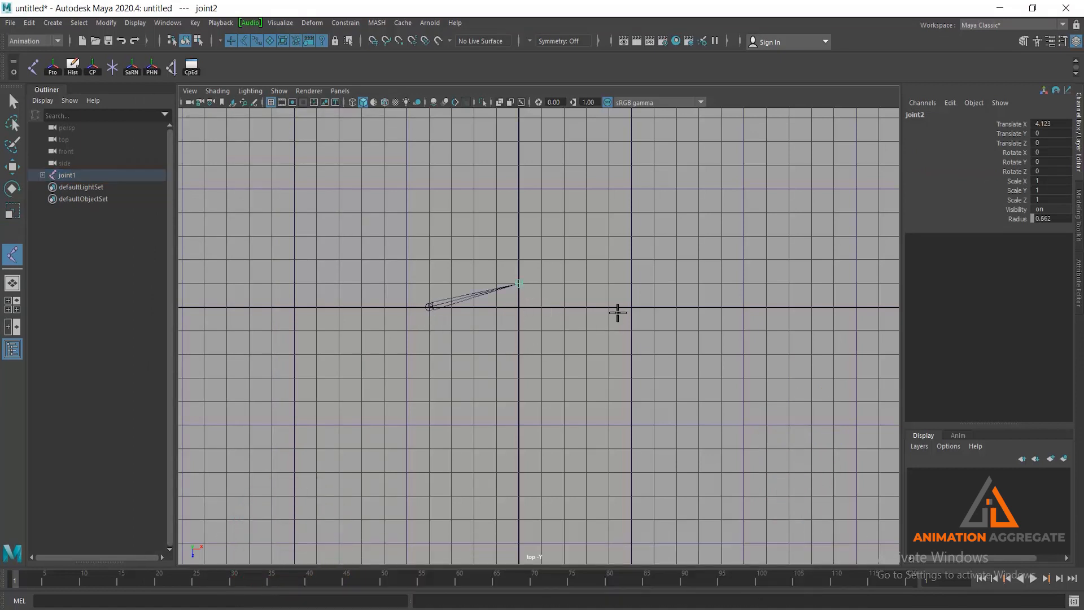
{"action": "left_click", "coordinate": [609, 307]}
{"action": "left_click", "coordinate": [653, 308]}
{"action": "key", "text": "Return"}
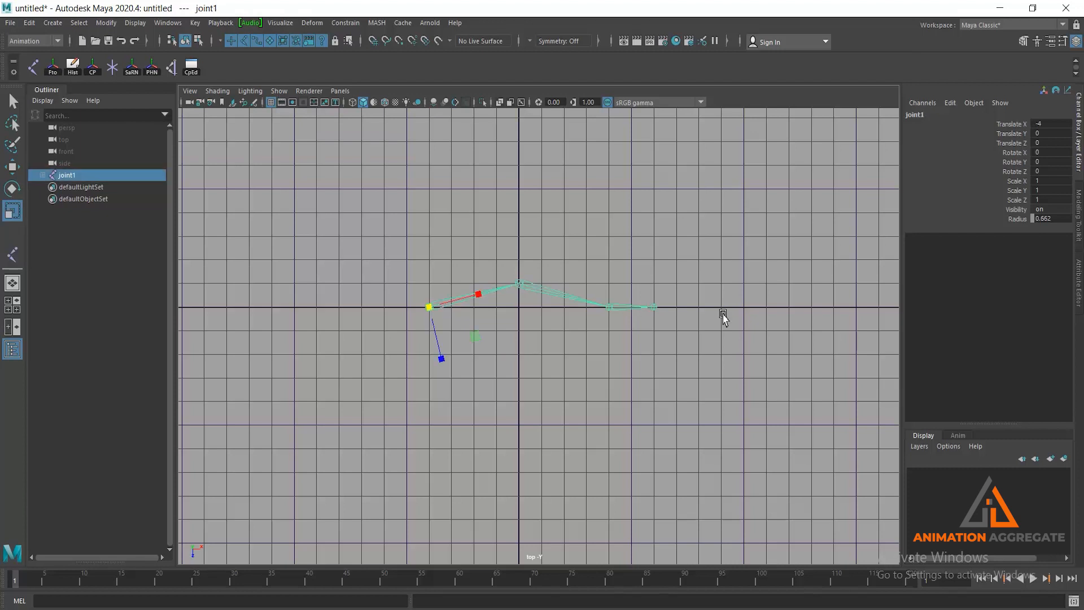
Expand the joint hierarchy and rename the root joint shld01 and the second joint elbow01
{"action": "left_click", "coordinate": [42, 175], "text": "shift"}
{"action": "double_click", "coordinate": [85, 175]}
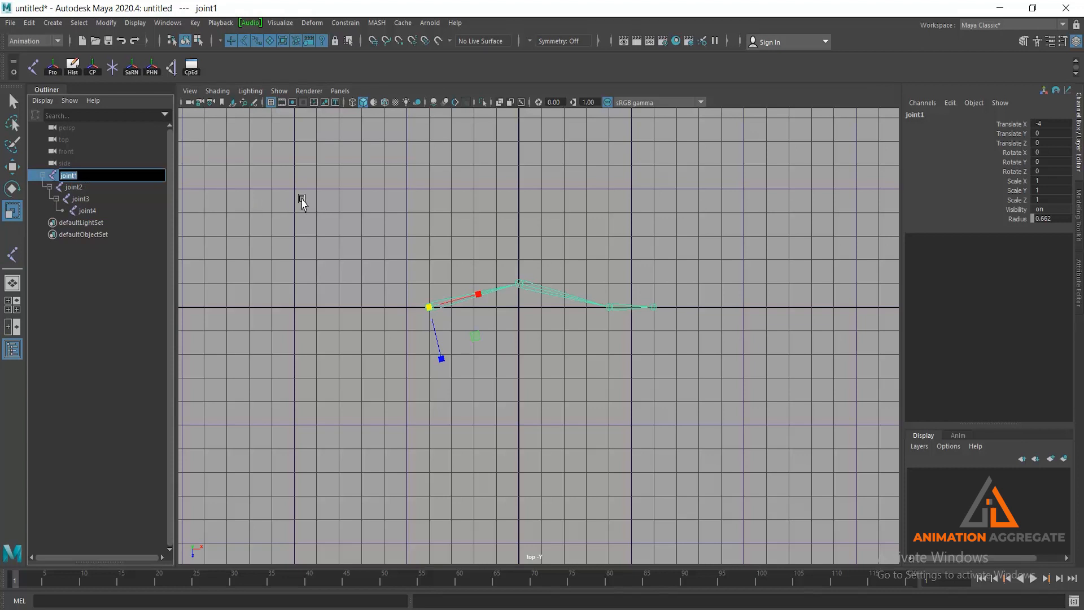
{"action": "type", "text": "shld01"}
{"action": "key", "text": "Return"}
{"action": "double_click", "coordinate": [105, 188]}
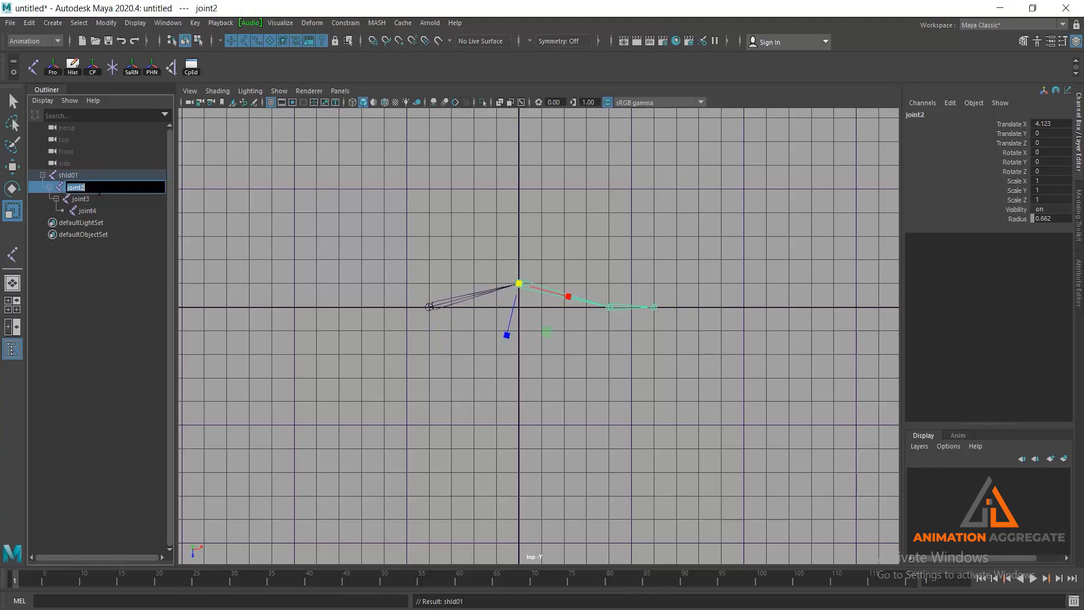
{"action": "type", "text": "elbow01"}
{"action": "key", "text": "Return"}
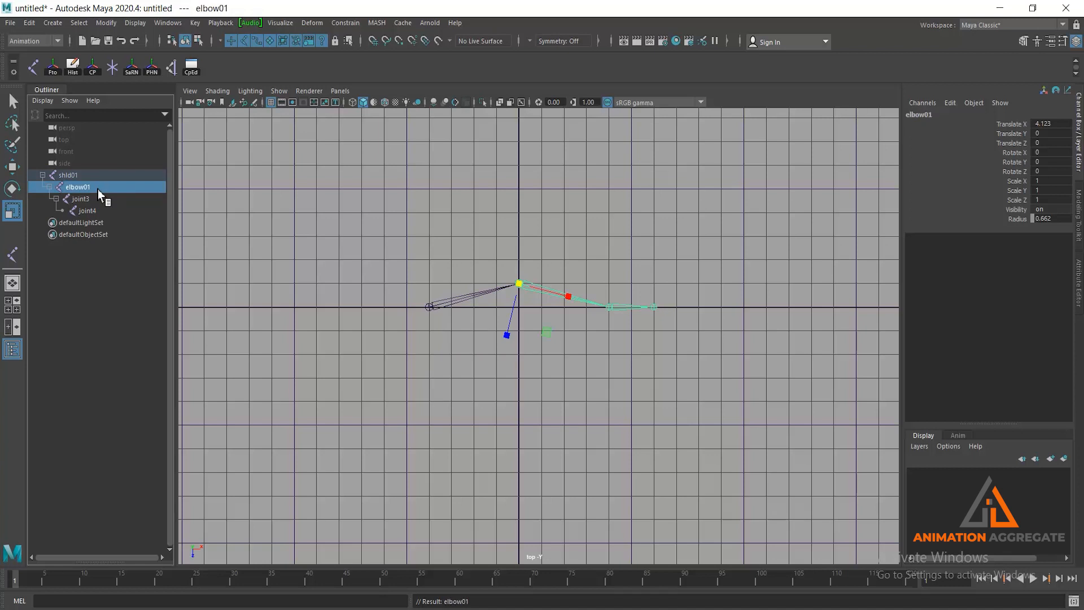
Rename the third joint wrist01 and the last joint of the chain hand01
{"action": "left_click", "coordinate": [91, 198]}
{"action": "double_click", "coordinate": [91, 198]}
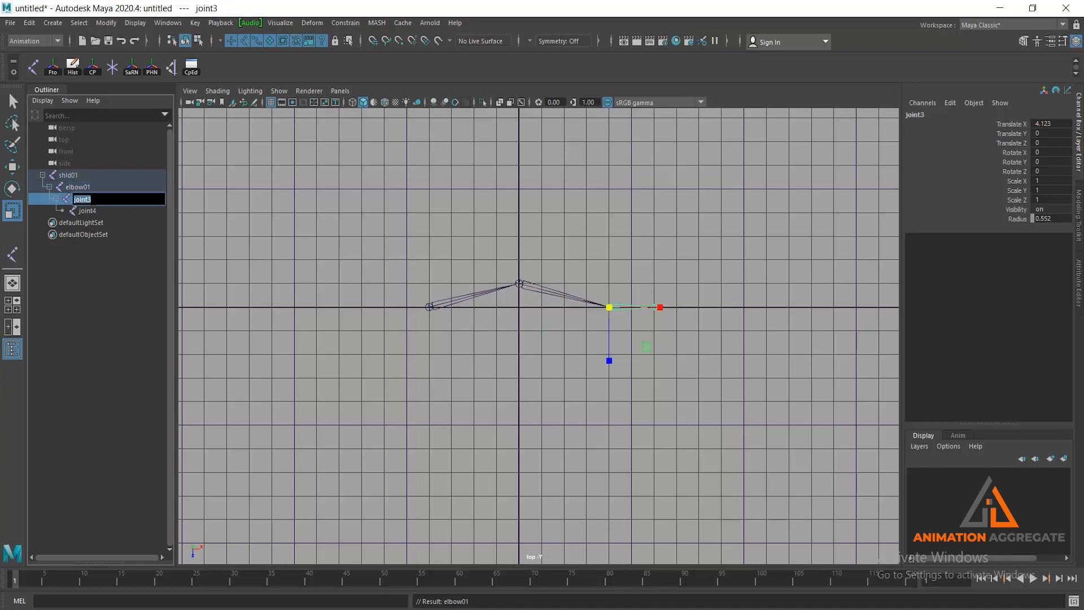
{"action": "type", "text": "wrist01"}
{"action": "key", "text": "Return"}
{"action": "left_click", "coordinate": [96, 214]}
{"action": "double_click", "coordinate": [97, 212]}
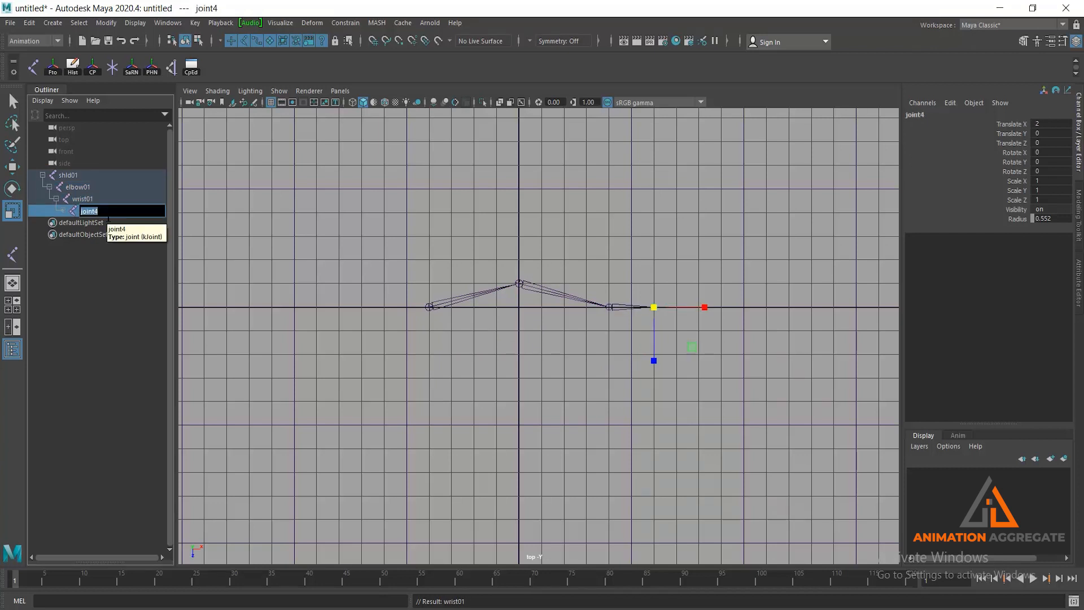
{"action": "type", "text": "hand001"}
{"action": "key", "text": "Return"}
{"action": "double_click", "coordinate": [108, 215]}
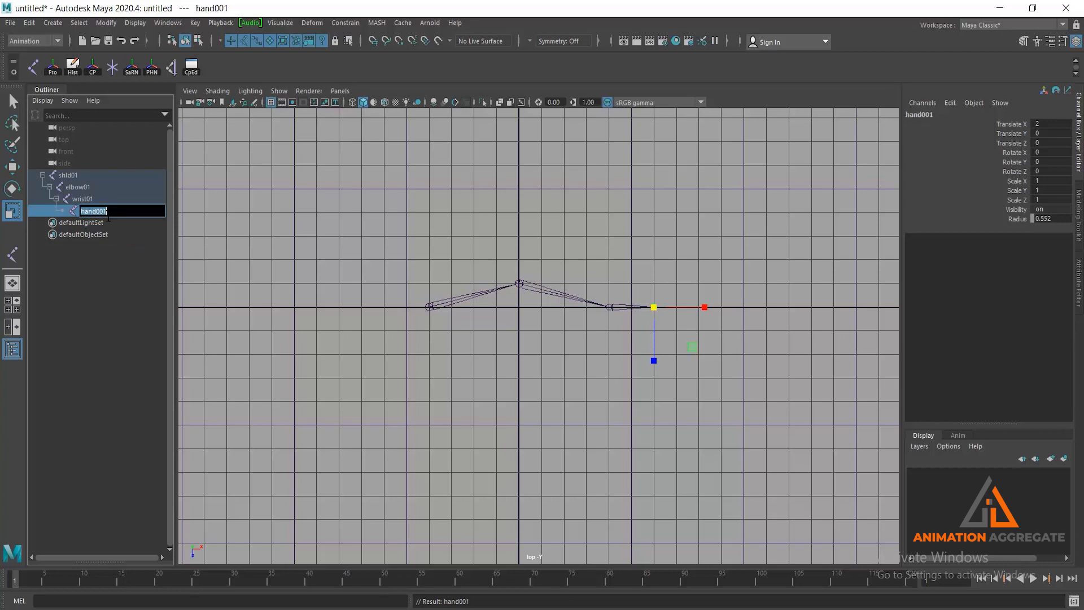
{"action": "left_click", "coordinate": [98, 212]}
{"action": "key", "text": "BackSpace"}
{"action": "key", "text": "Return"}
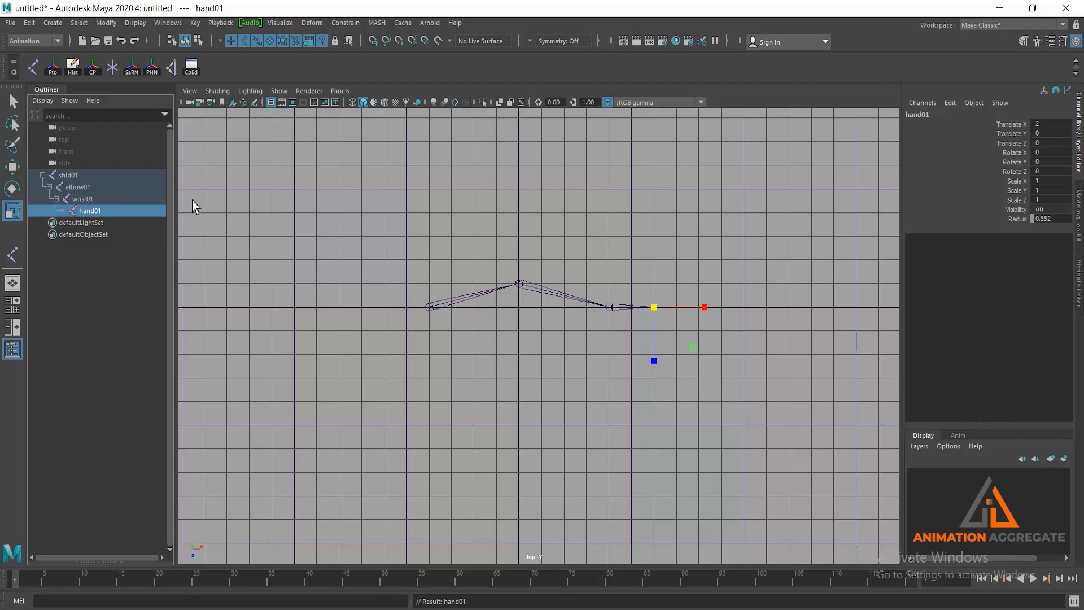
Select the shld01 chain and move it up in the perspective view to a Translate Y of about 4.33
{"action": "left_click_drag", "start_coordinate": [399, 271], "coordinate": [464, 355]}
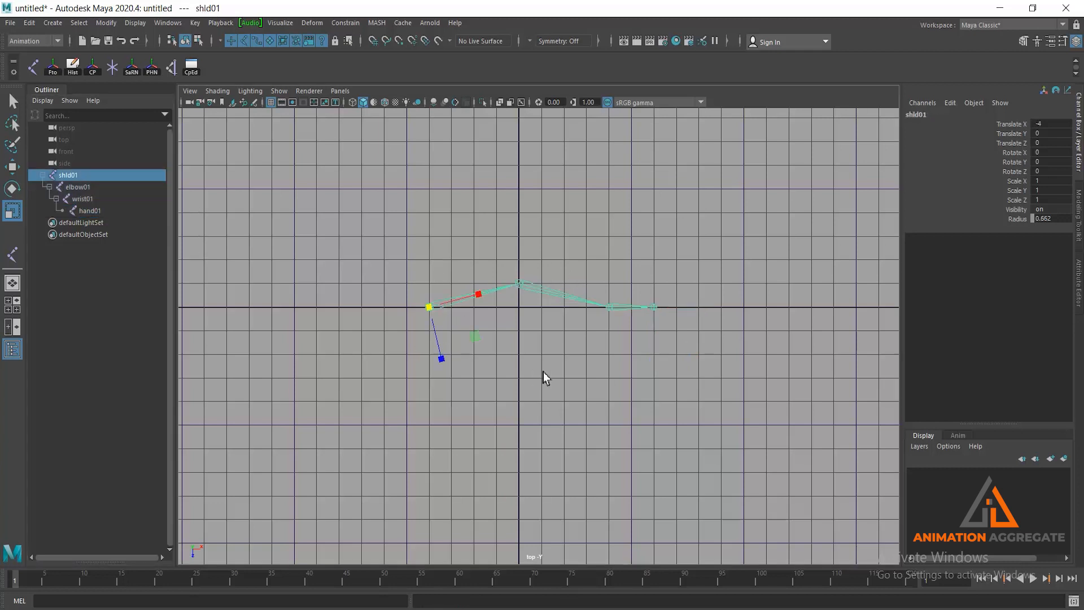
{"action": "right_click_drag", "start_coordinate": [543, 371], "coordinate": [539, 343], "text": "alt"}
{"action": "key", "text": "w"}
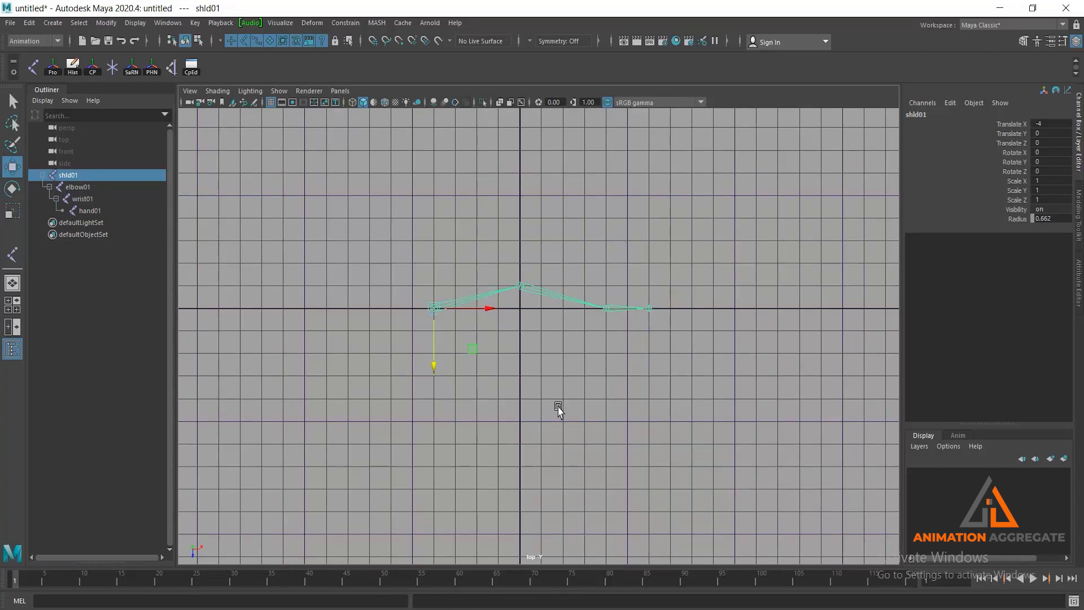
{"action": "key", "text": "space"}
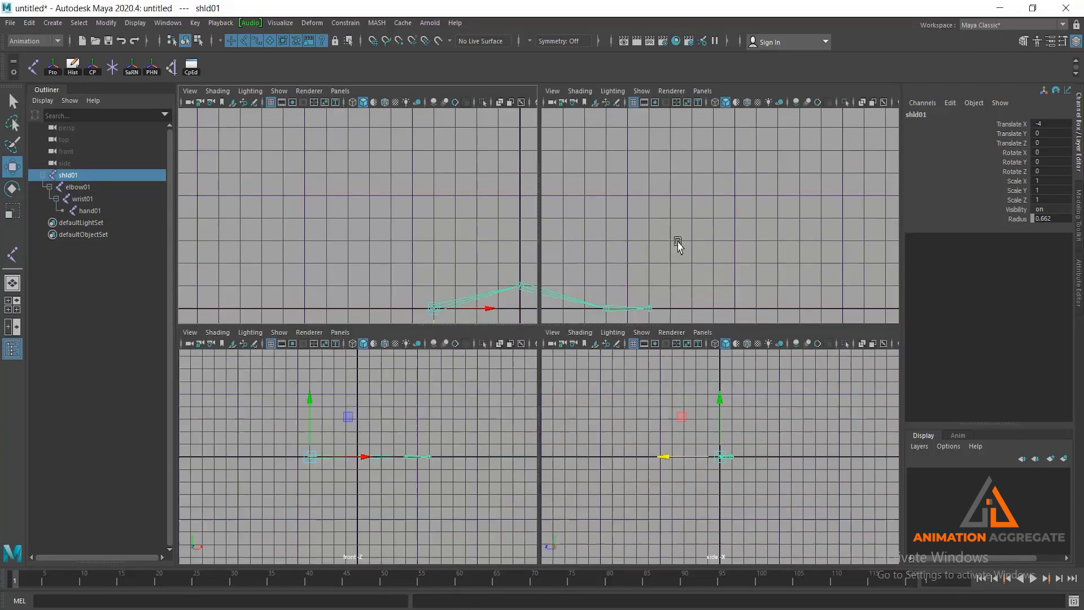
{"action": "key", "text": "space"}
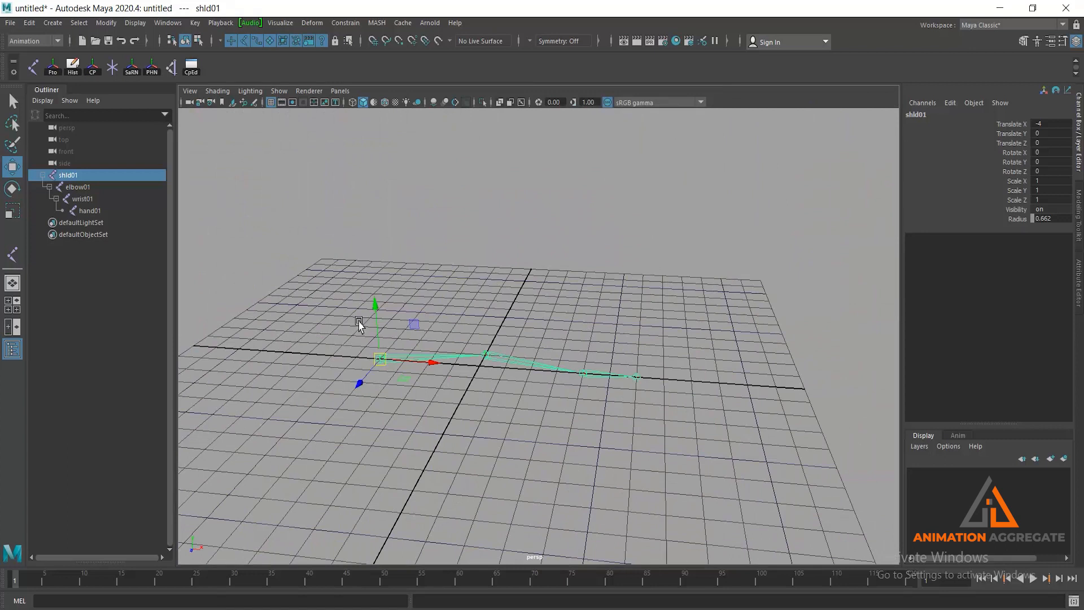
{"action": "left_click_drag", "start_coordinate": [375, 309], "coordinate": [382, 184]}
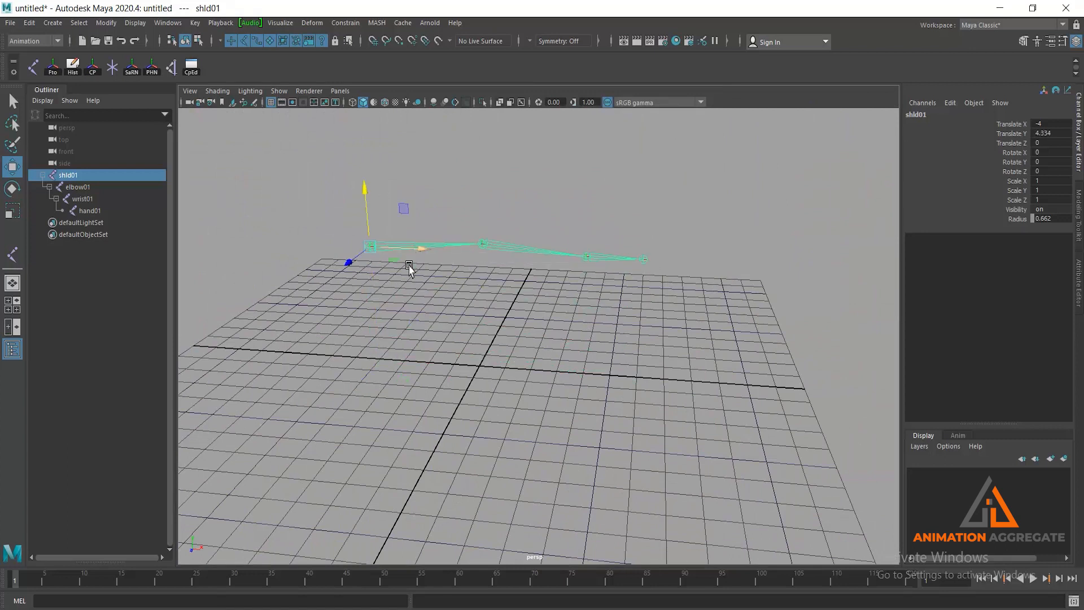
Duplicate the shld01 joint chain twice and expand both copies in the Outliner
{"action": "middle_click_drag", "start_coordinate": [437, 252], "coordinate": [438, 265], "text": "alt"}
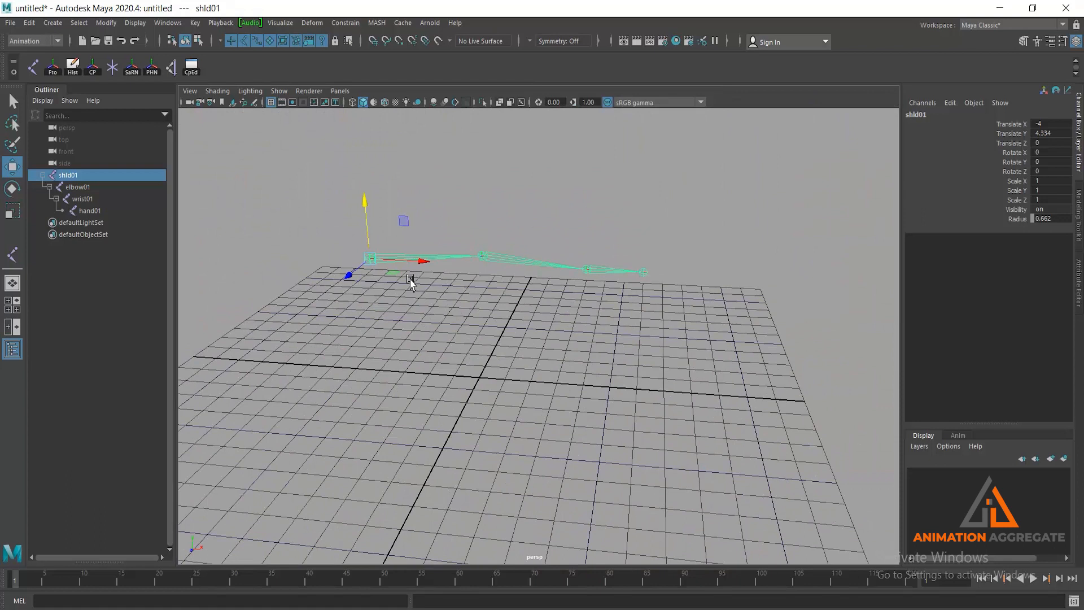
{"action": "left_click_drag", "start_coordinate": [481, 300], "coordinate": [486, 235], "text": "alt"}
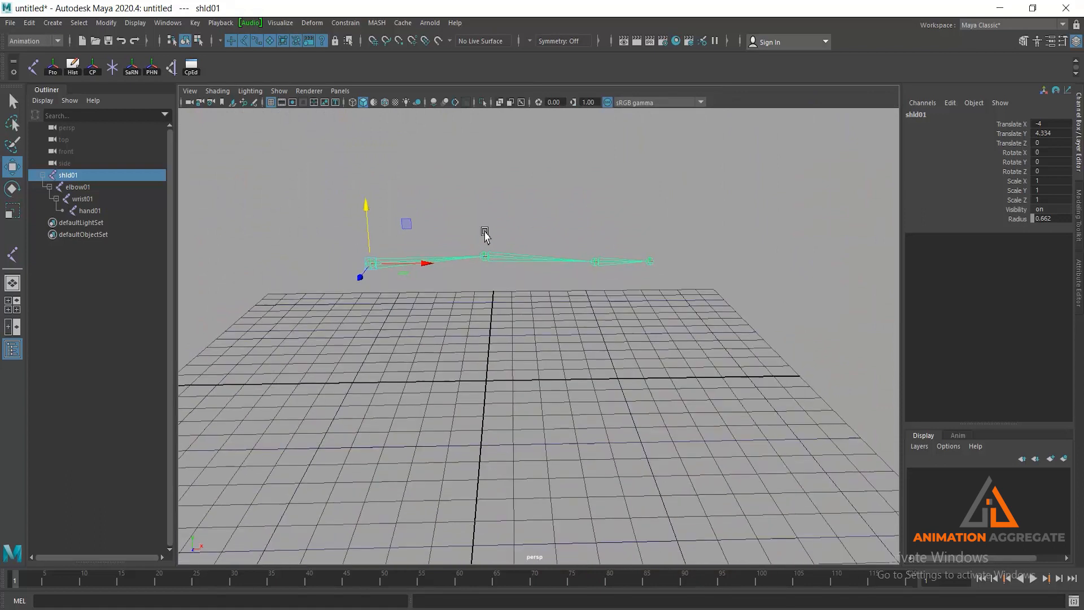
{"action": "key", "text": "ctrl+d"}
{"action": "key", "text": "ctrl+d"}
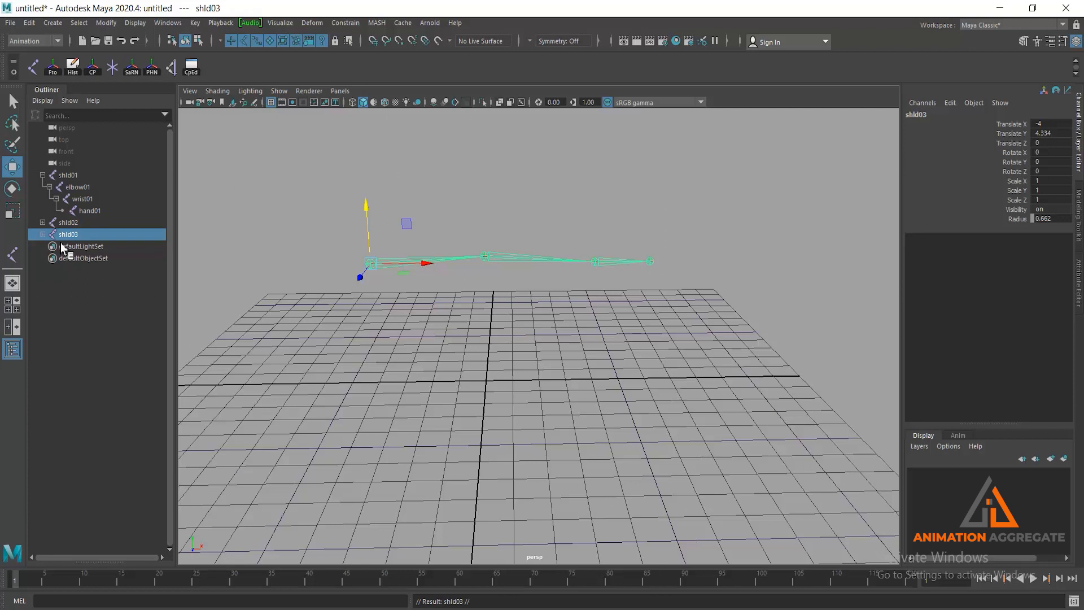
{"action": "left_click", "coordinate": [42, 222]}
{"action": "left_click", "coordinate": [43, 270]}
Rename the first duplicate chain's shoulder joint shld01IK and its elbow joint elbow01IK
{"action": "double_click", "coordinate": [82, 224]}
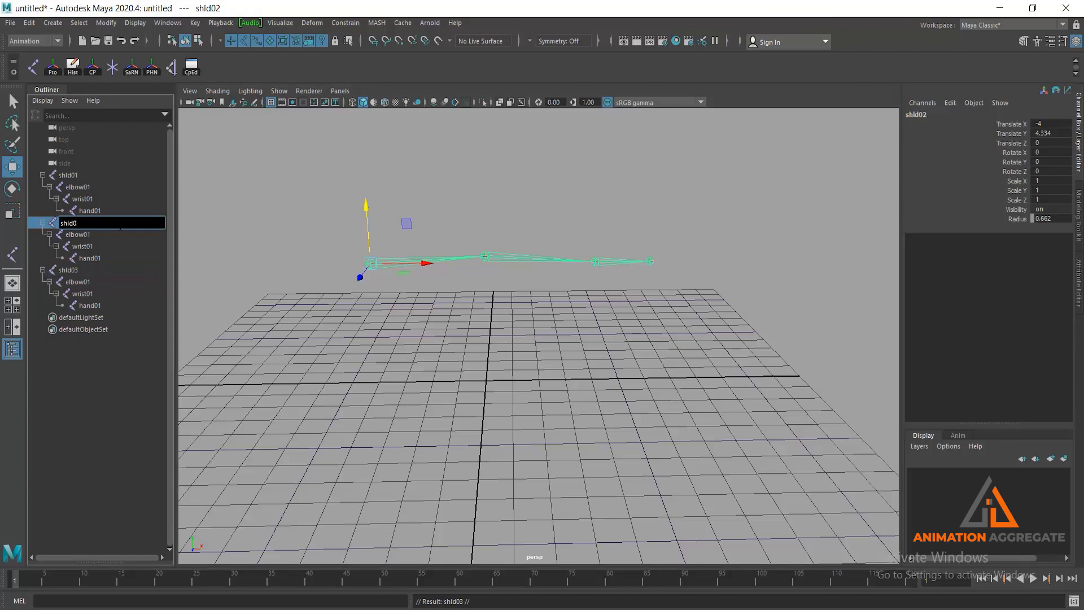
{"action": "type", "text": "shld01IK"}
{"action": "key", "text": "Return"}
{"action": "left_click", "coordinate": [109, 233]}
{"action": "double_click", "coordinate": [110, 233]}
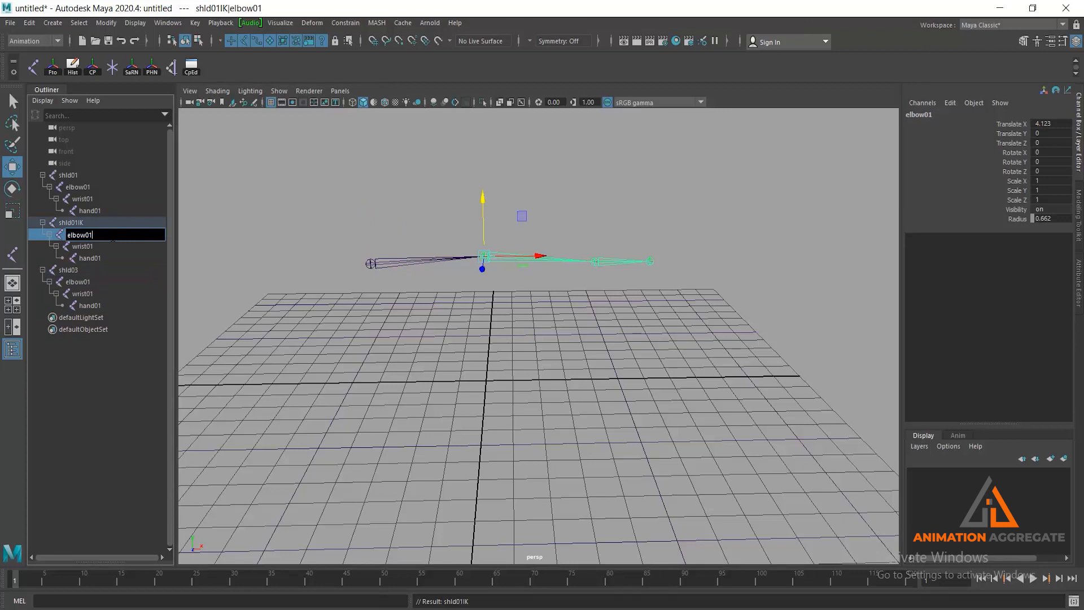
{"action": "type", "text": "IK"}
{"action": "key", "text": "Return"}
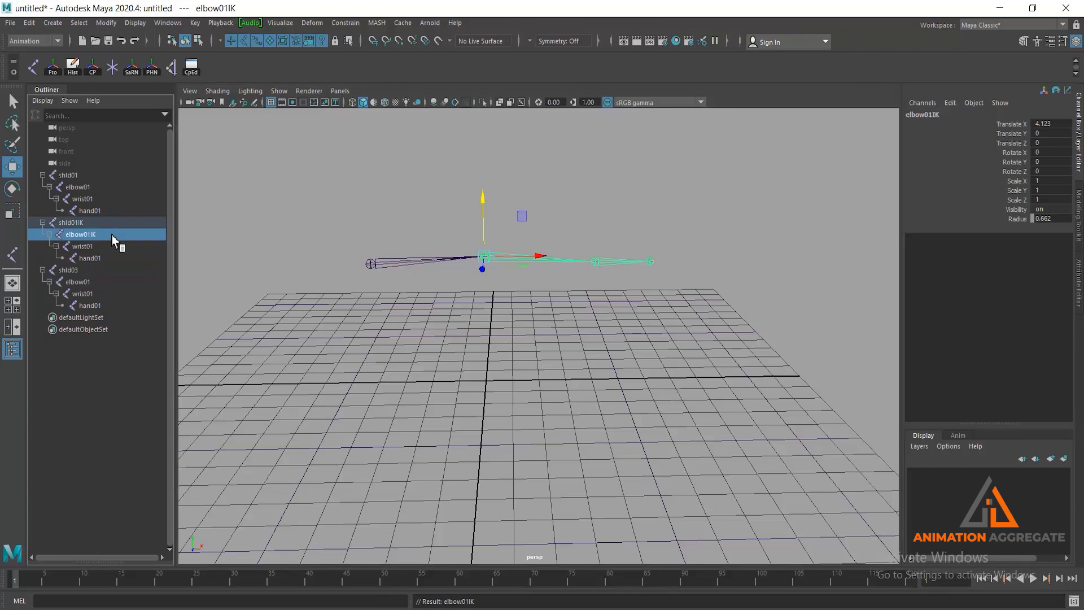
Rename the IK chain's wrist joint wrist01IK and delete the hand01 joint beneath it
{"action": "left_click", "coordinate": [100, 247]}
{"action": "double_click", "coordinate": [100, 246]}
{"action": "type", "text": "IK"}
{"action": "key", "text": "Return"}
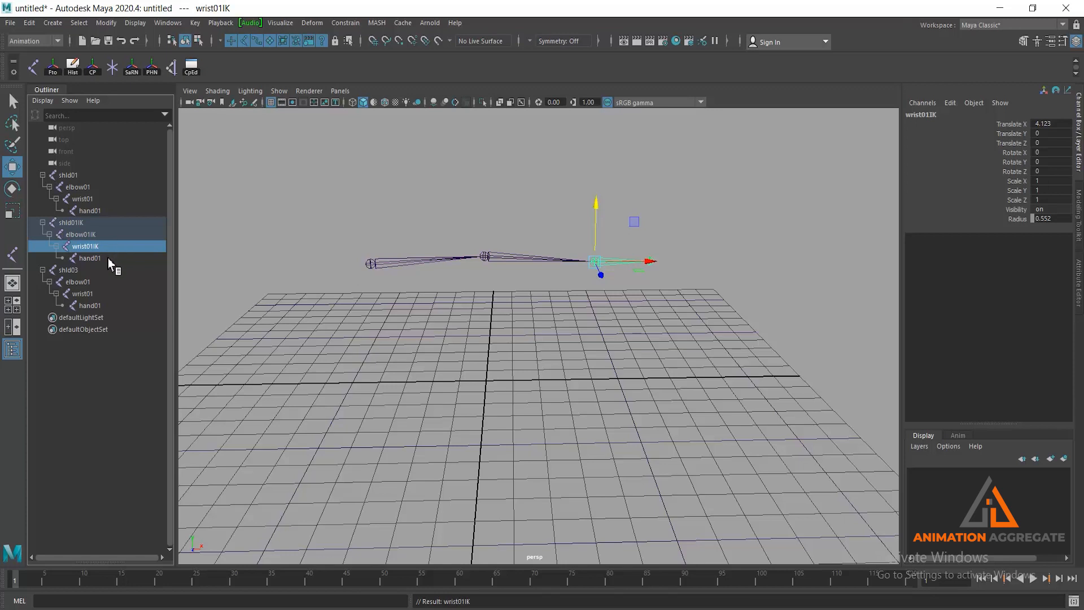
{"action": "left_click", "coordinate": [107, 259]}
{"action": "key", "text": "Delete"}
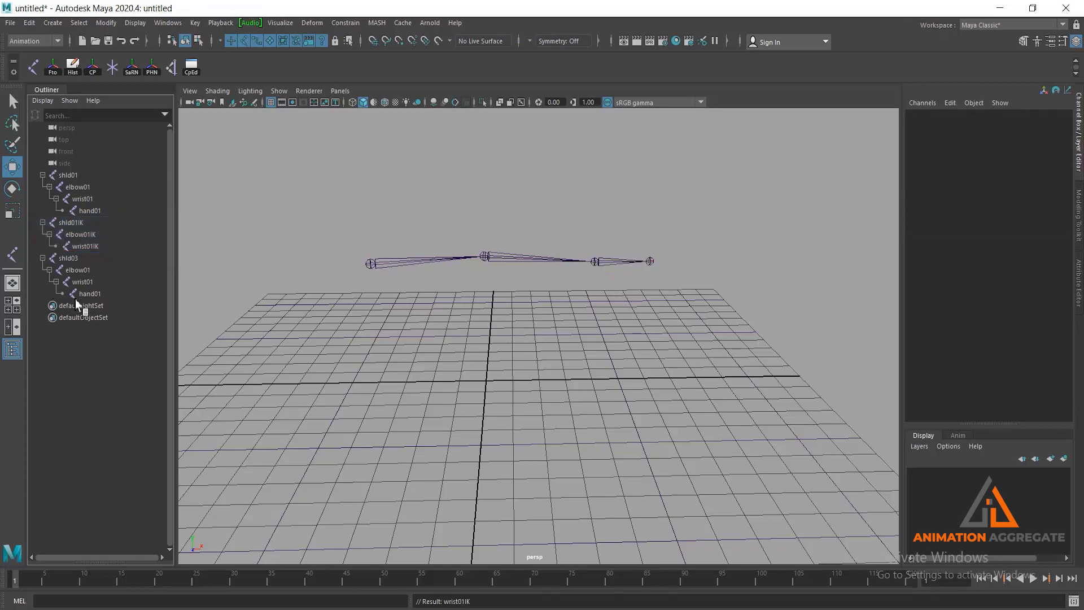
Rename the second duplicate chain's shoulder joint shld01FK and its elbow joint elbow01FK
{"action": "double_click", "coordinate": [86, 256]}
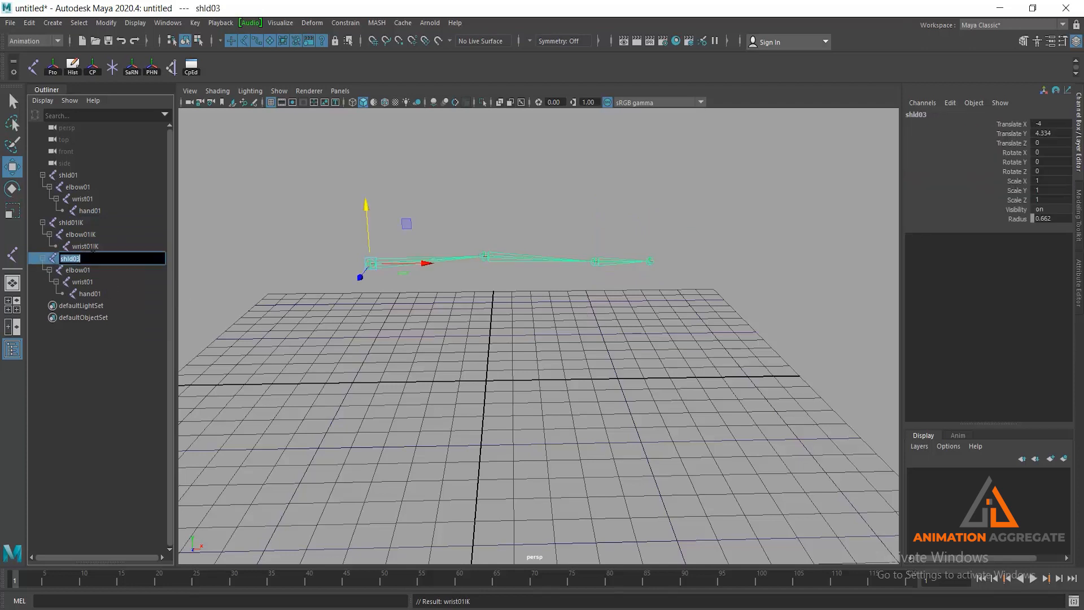
{"action": "key", "text": "BackSpace"}
{"action": "type", "text": "1FK"}
{"action": "key", "text": "Return"}
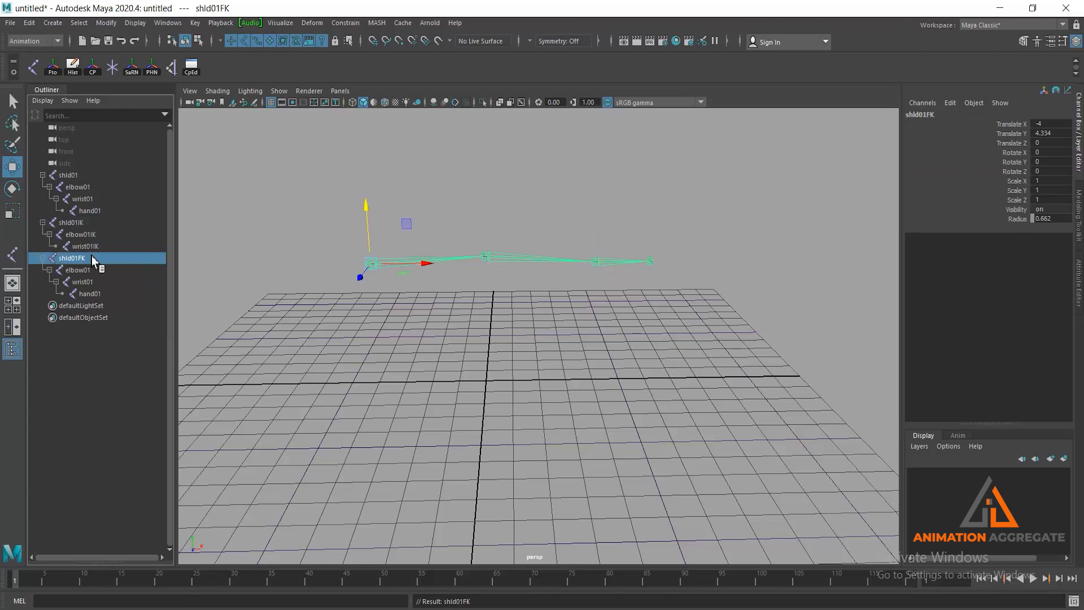
{"action": "left_click", "coordinate": [95, 271]}
{"action": "double_click", "coordinate": [95, 272]}
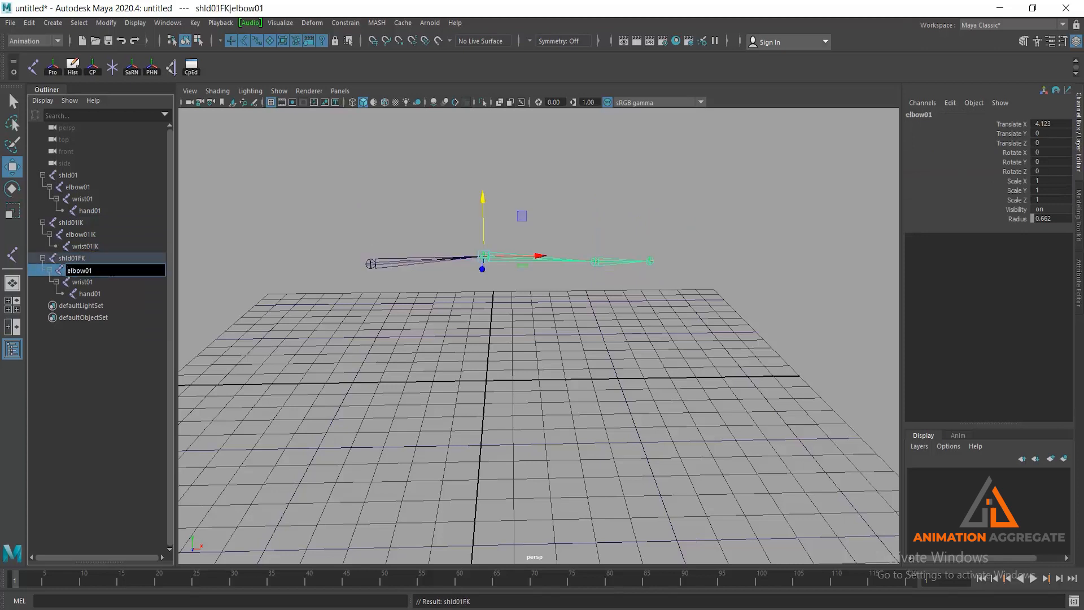
{"action": "type", "text": "FK"}
{"action": "key", "text": "Return"}
Rename the FK chain's wrist joint wrist01FK and delete the hand01 joint beneath it
{"action": "double_click", "coordinate": [100, 281]}
{"action": "left_click", "coordinate": [109, 280]}
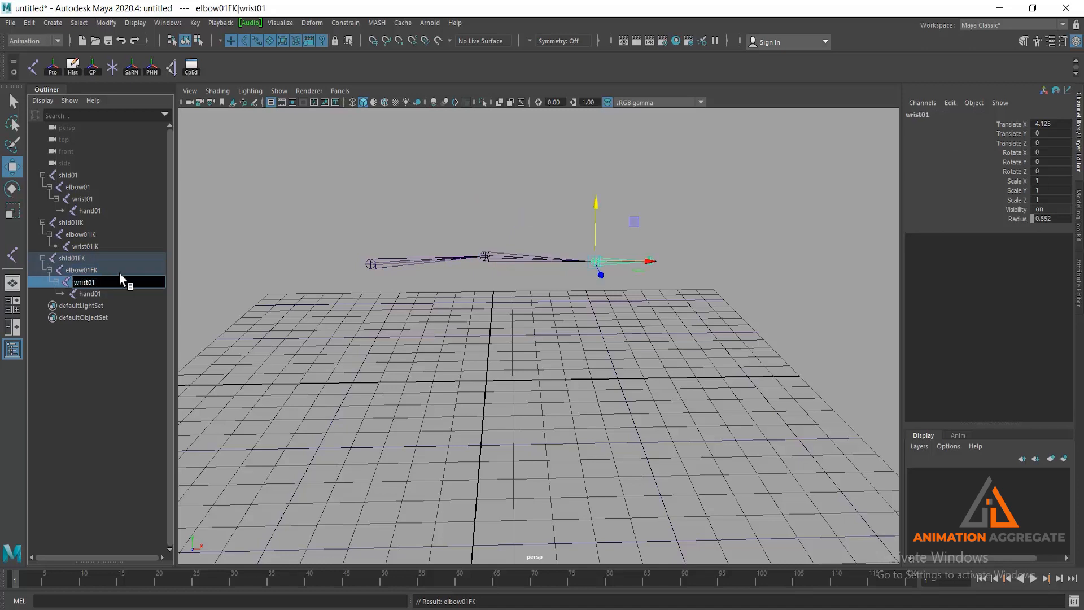
{"action": "type", "text": "FK"}
{"action": "key", "text": "Return"}
{"action": "left_click", "coordinate": [90, 293]}
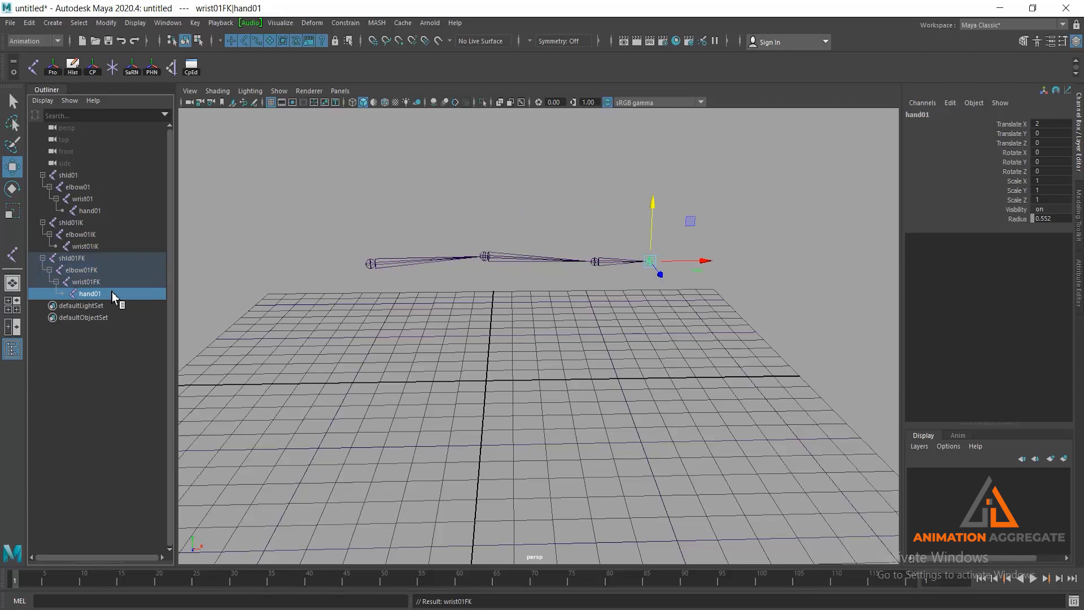
{"action": "key", "text": "Delete"}
Hide the shld01 and shld01FK joint chains by setting their visibility to 0
{"action": "left_click_drag", "start_coordinate": [483, 282], "coordinate": [612, 380], "text": "alt"}
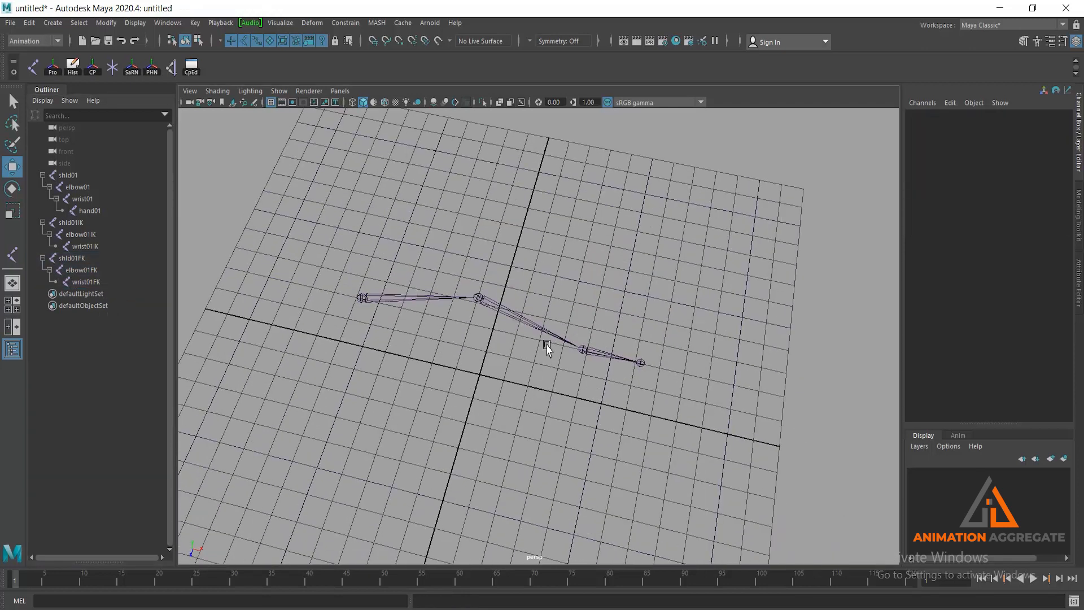
{"action": "left_click", "coordinate": [88, 223]}
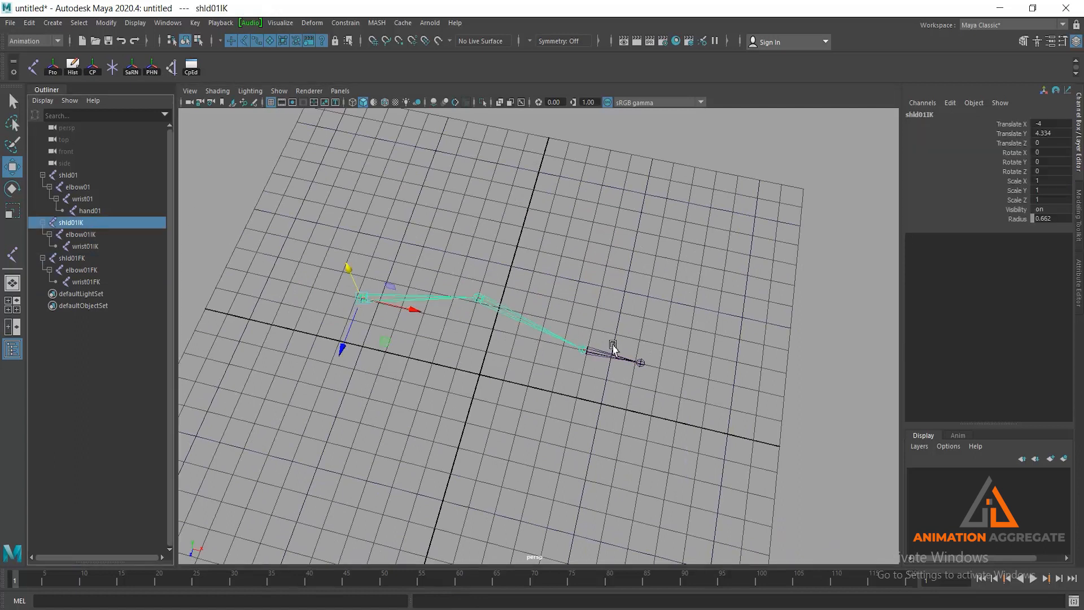
{"action": "left_click", "coordinate": [71, 164]}
{"action": "left_click", "coordinate": [75, 173]}
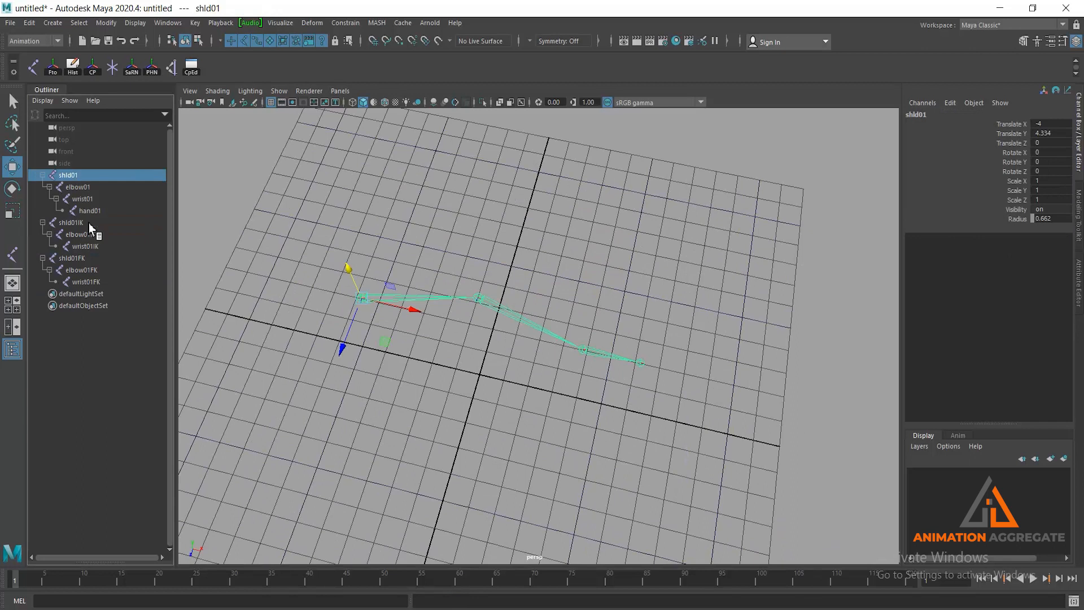
{"action": "left_click", "coordinate": [81, 258], "text": "ctrl"}
{"action": "left_click", "coordinate": [1057, 209]}
{"action": "type", "text": "0"}
{"action": "key", "text": "Return"}
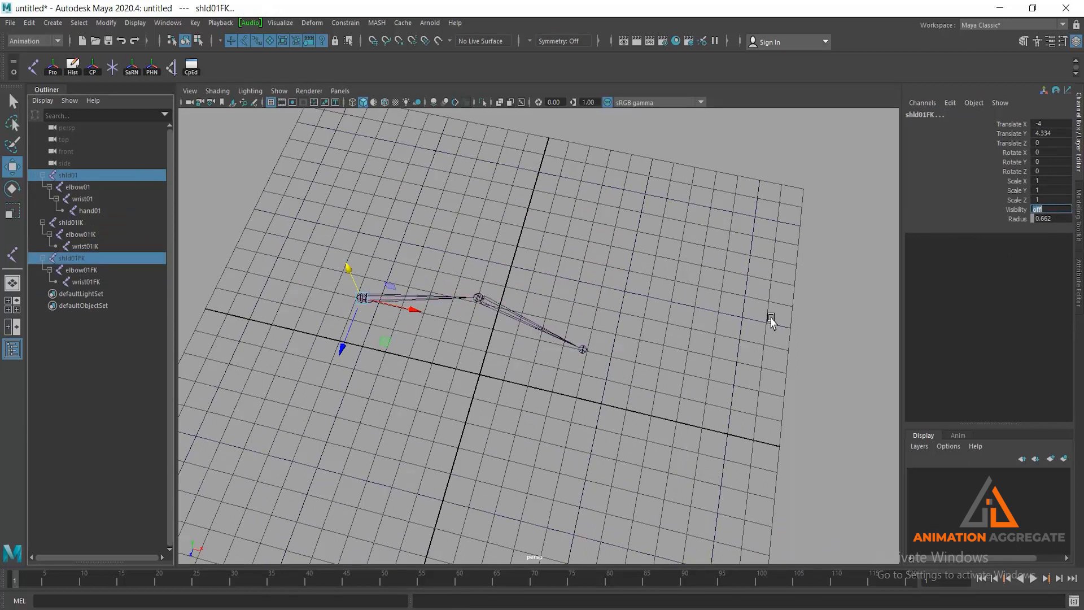
{"action": "left_click", "coordinate": [701, 304]}
Create a Rotate-Plane Solver IK handle from shld01IK to wrist01IK
{"action": "double_click", "coordinate": [171, 67]}
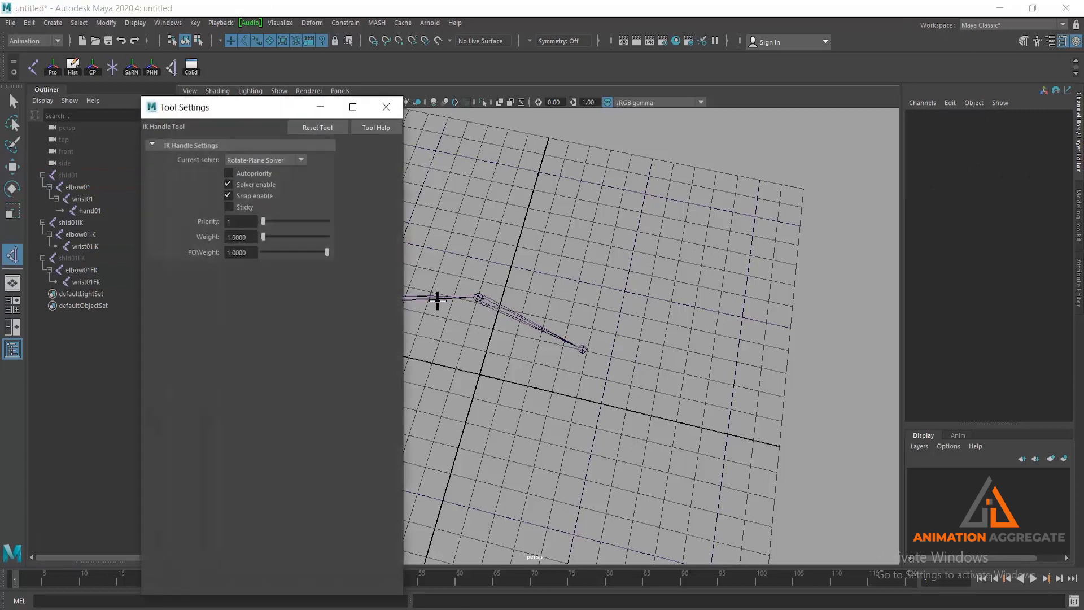
{"action": "left_click", "coordinate": [386, 107]}
{"action": "left_click", "coordinate": [364, 298]}
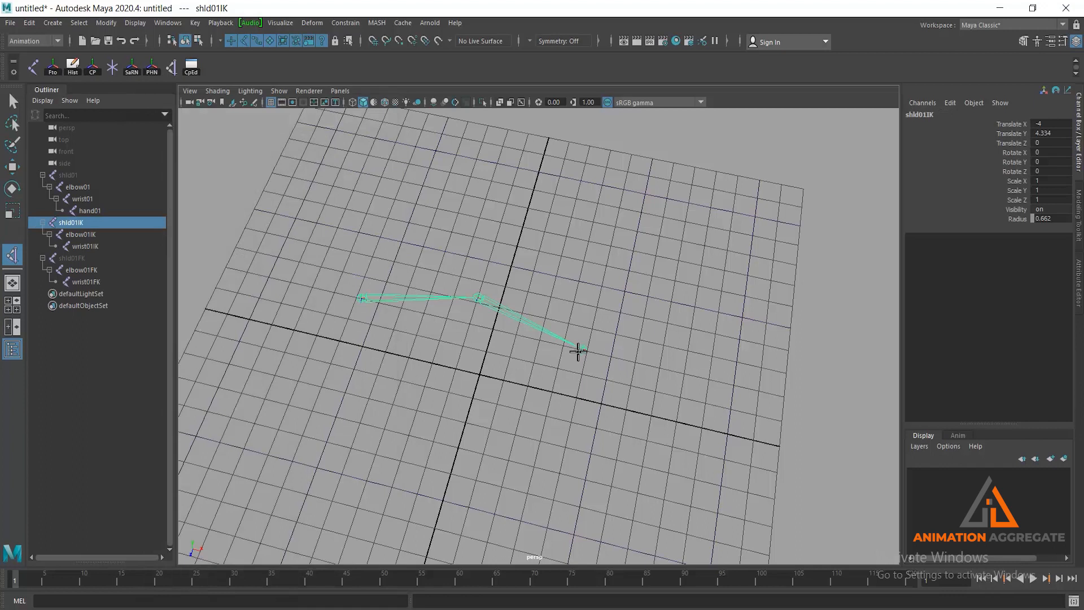
{"action": "left_click", "coordinate": [583, 349]}
Test the IK chain by moving ikHandle1 along X toward the shoulder, and undo the move
{"action": "key", "text": "w"}
{"action": "left_click_drag", "start_coordinate": [511, 401], "coordinate": [551, 364], "text": "alt"}
{"action": "left_click_drag", "start_coordinate": [652, 337], "coordinate": [486, 308]}
{"action": "key", "text": "ctrl+z"}
{"action": "left_click_drag", "start_coordinate": [443, 341], "coordinate": [583, 312], "text": "alt"}
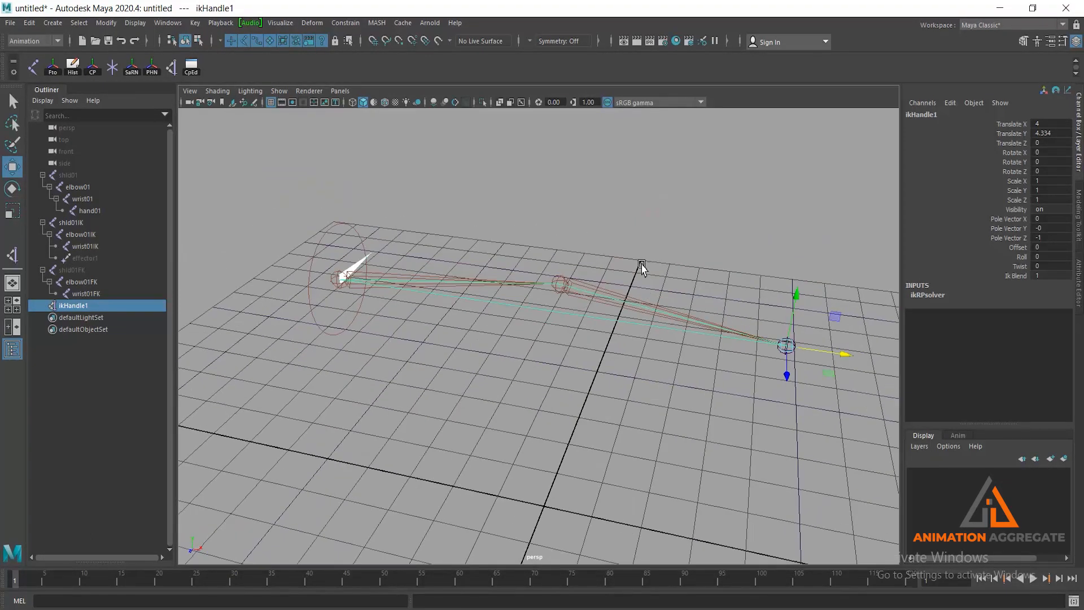
{"action": "left_click", "coordinate": [640, 302]}
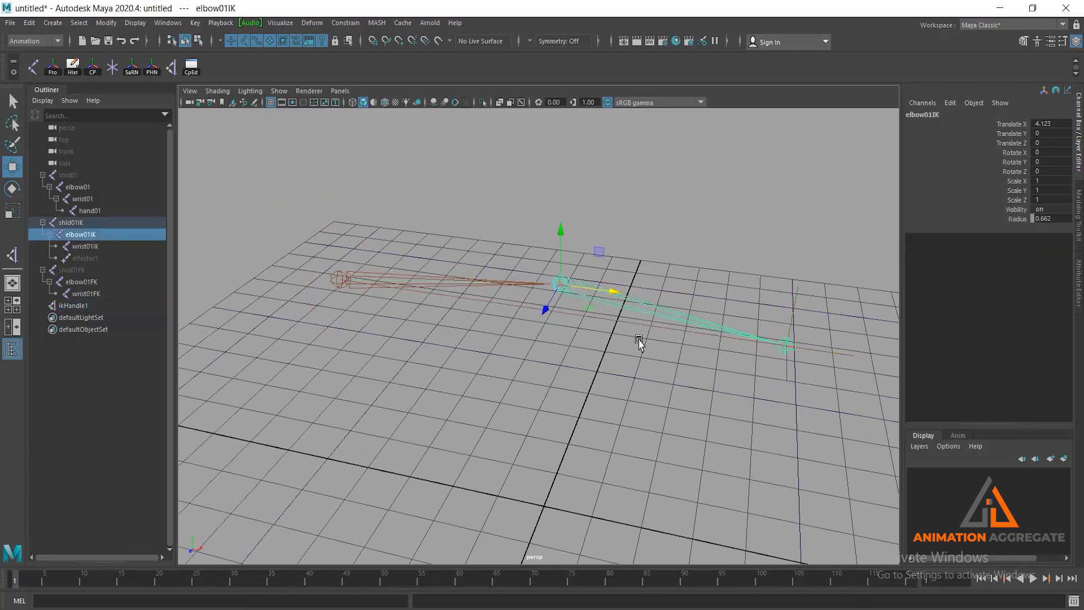
{"action": "left_click", "coordinate": [829, 341]}
{"action": "left_click_drag", "start_coordinate": [832, 355], "coordinate": [751, 340]}
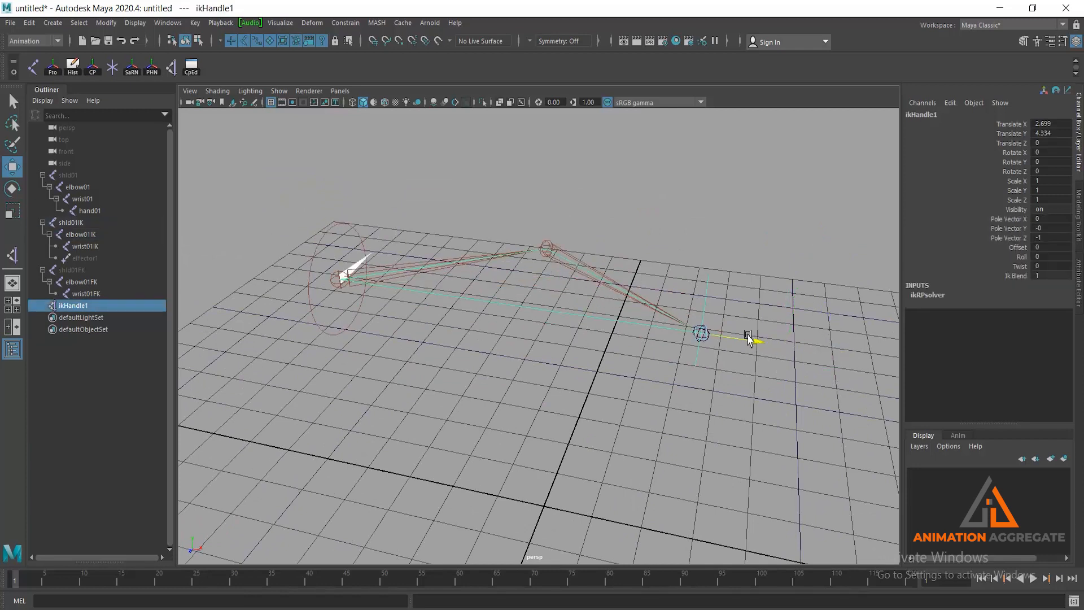
{"action": "left_click", "coordinate": [624, 291]}
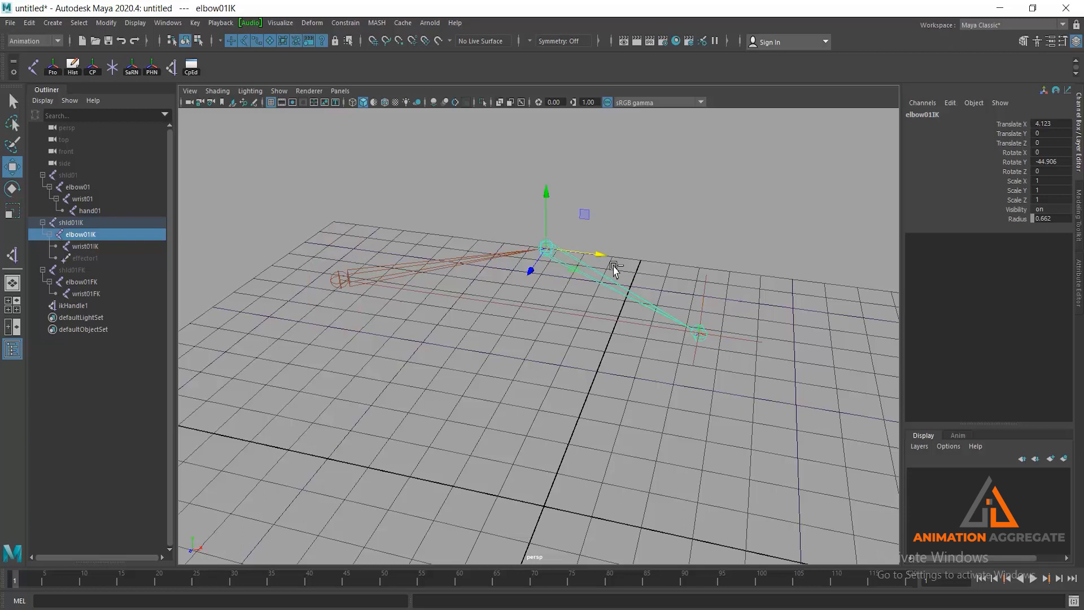
{"action": "key", "text": "ctrl+z"}
{"action": "key", "text": "ctrl+z"}
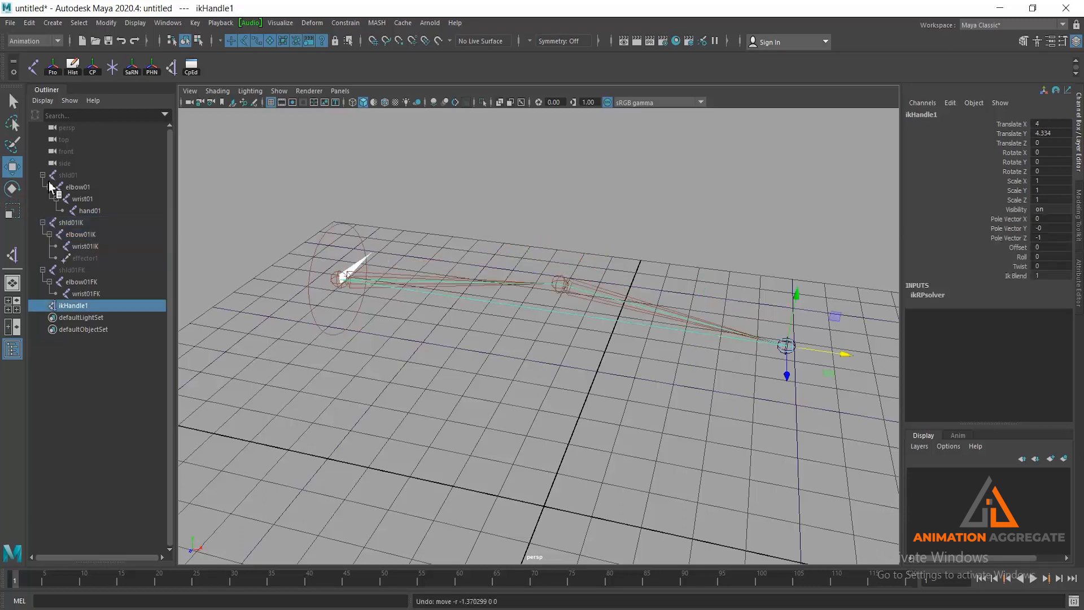
Set the visibility of the shld01 and shld01FK joint chains to on
{"action": "left_click", "coordinate": [67, 175]}
{"action": "left_click", "coordinate": [71, 270], "text": "ctrl"}
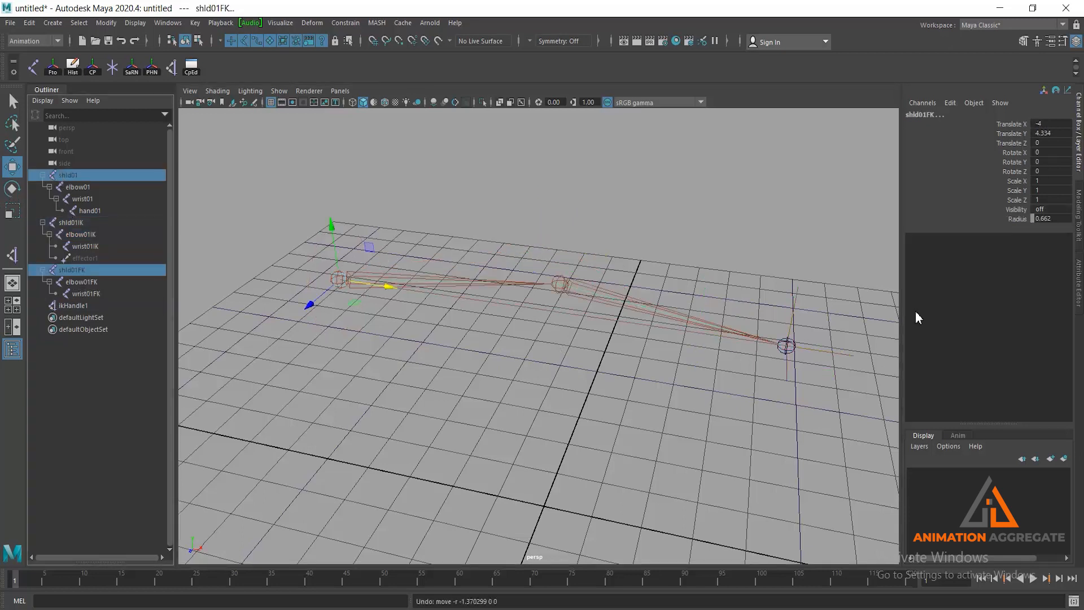
{"action": "left_click", "coordinate": [1048, 209]}
{"action": "type", "text": "on"}
{"action": "key", "text": "Return"}
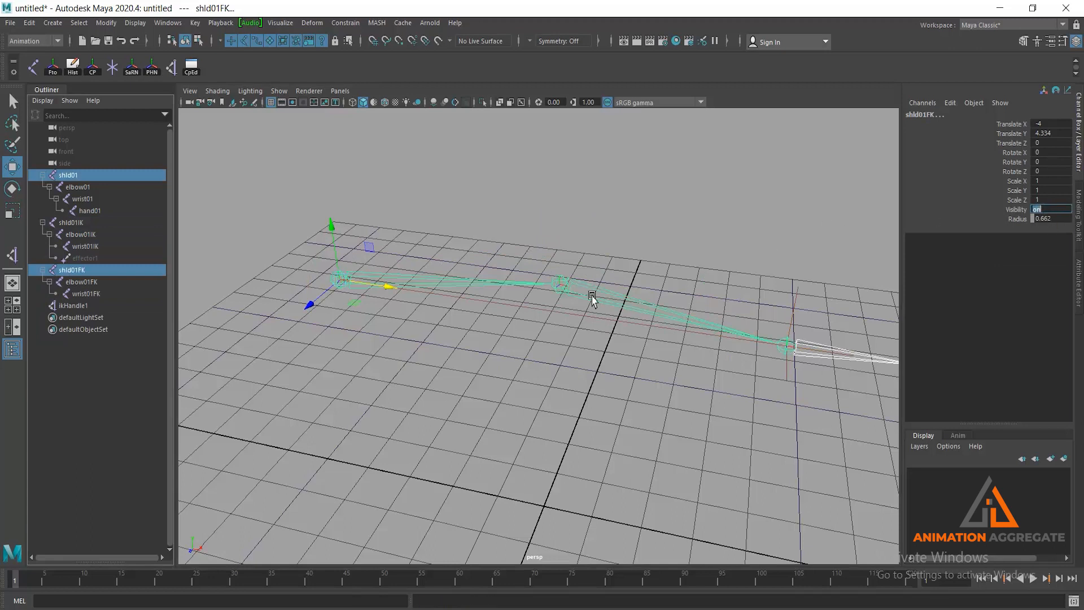
{"action": "left_click_drag", "start_coordinate": [609, 327], "coordinate": [587, 310], "text": "alt"}
{"action": "left_click", "coordinate": [503, 234]}
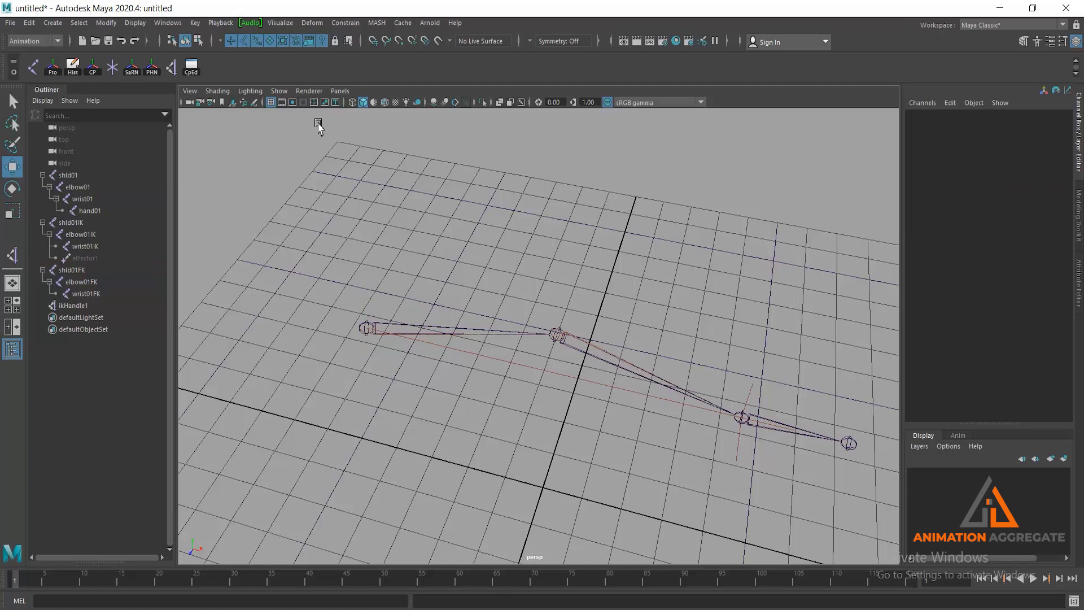
Orient-constrain shld01 to shld01IK with Maintain offset enabled and all axes constrained
{"action": "left_click", "coordinate": [353, 22]}
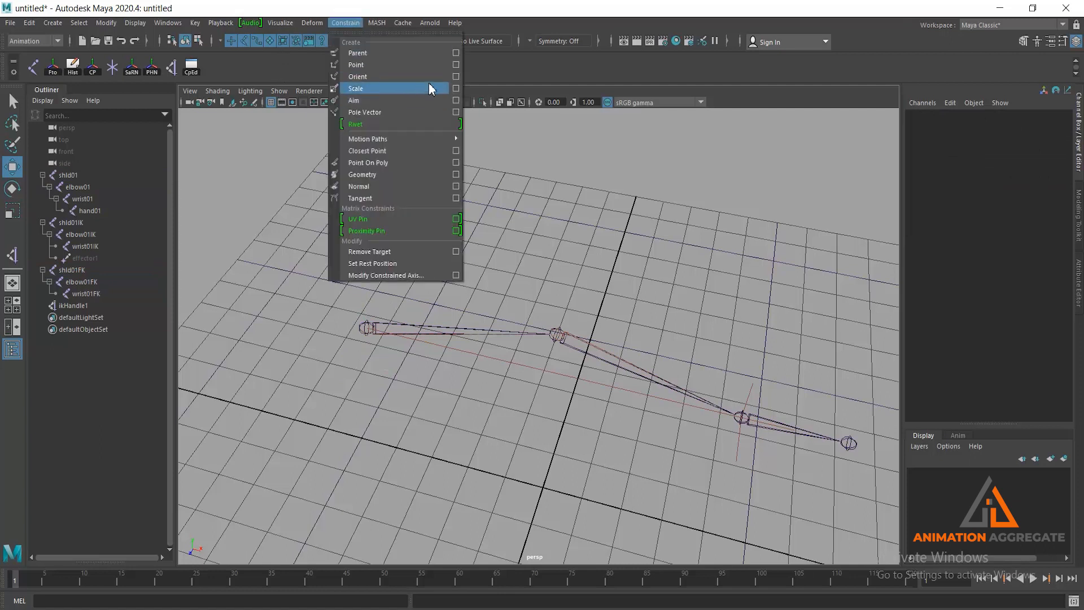
{"action": "left_click", "coordinate": [457, 77]}
{"action": "left_click", "coordinate": [859, 165]}
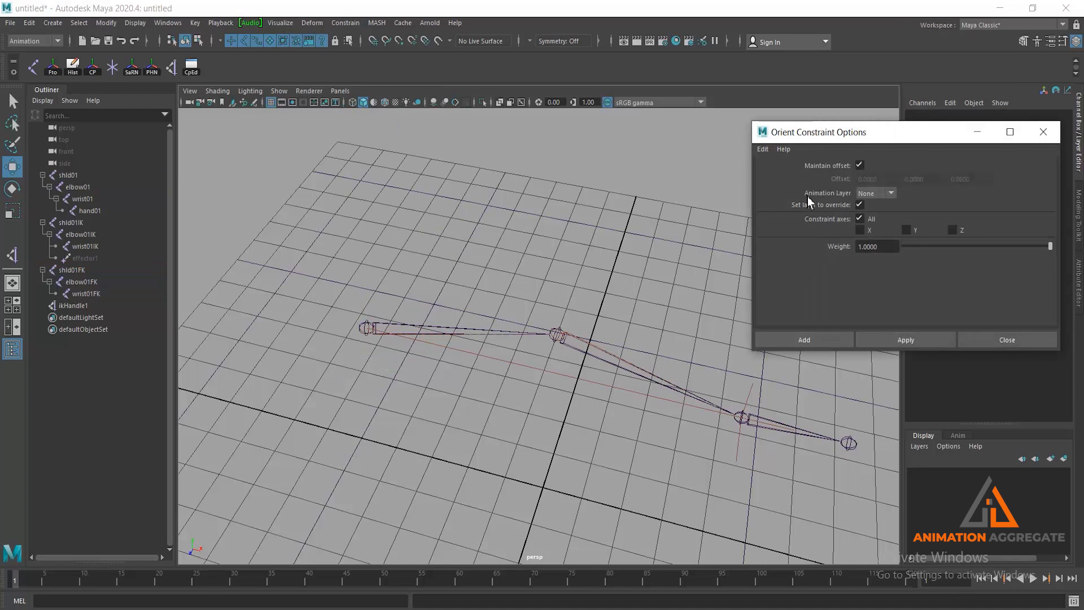
{"action": "left_click", "coordinate": [75, 225]}
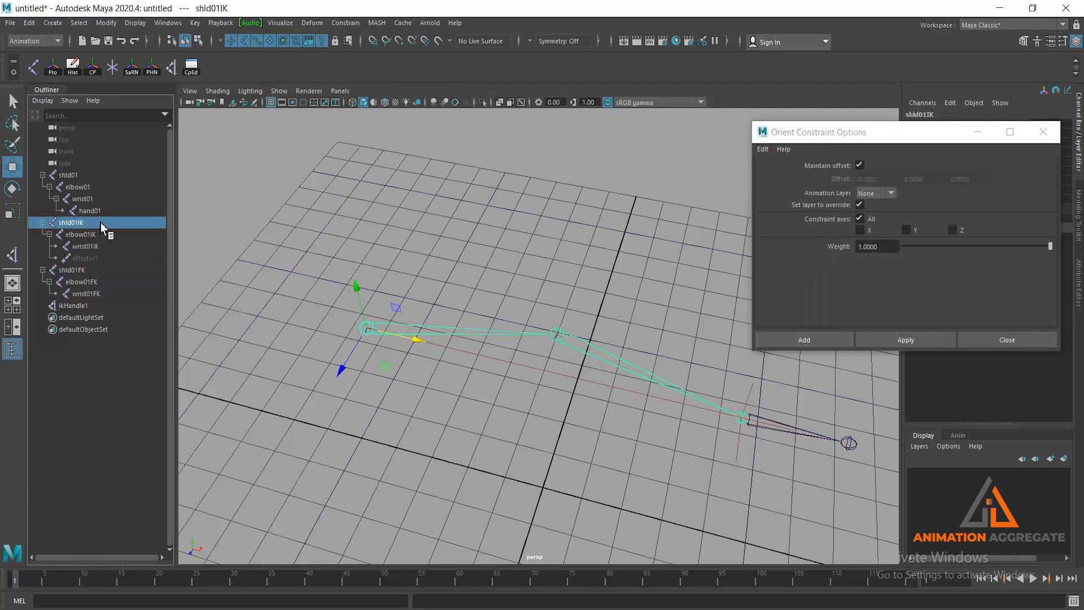
{"action": "left_click", "coordinate": [70, 176], "text": "ctrl"}
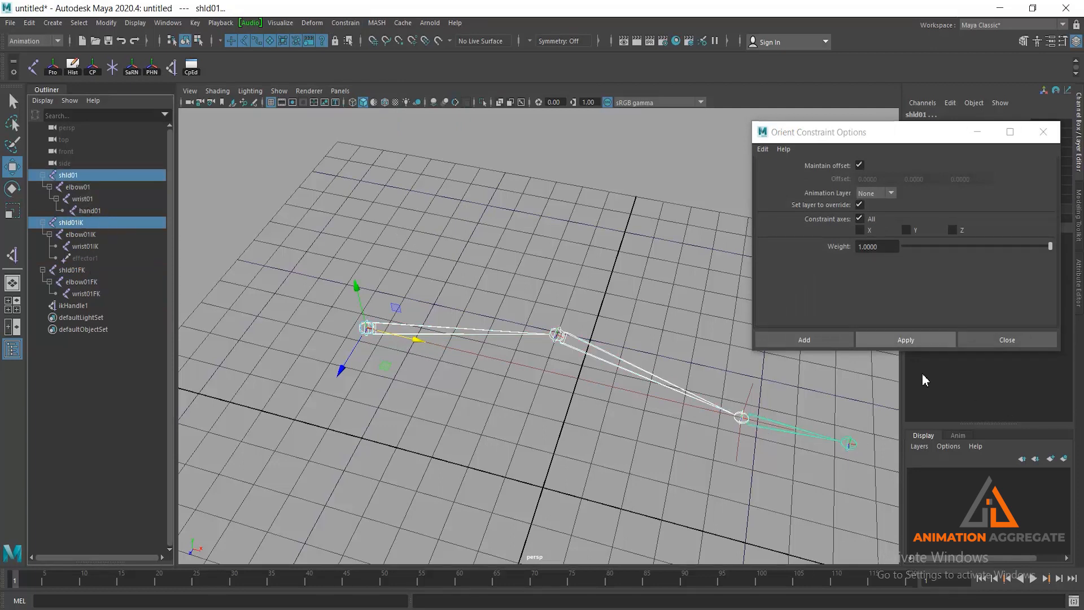
{"action": "left_click", "coordinate": [909, 341]}
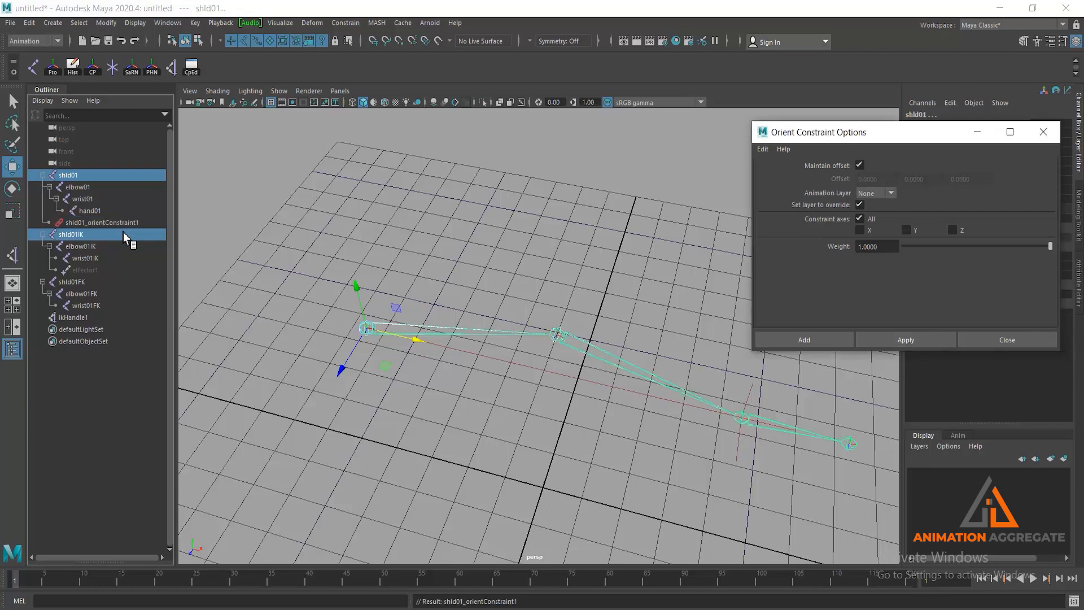
Orient-constrain elbow01 to elbow01IK with the same Maintain offset options
{"action": "left_click", "coordinate": [114, 246]}
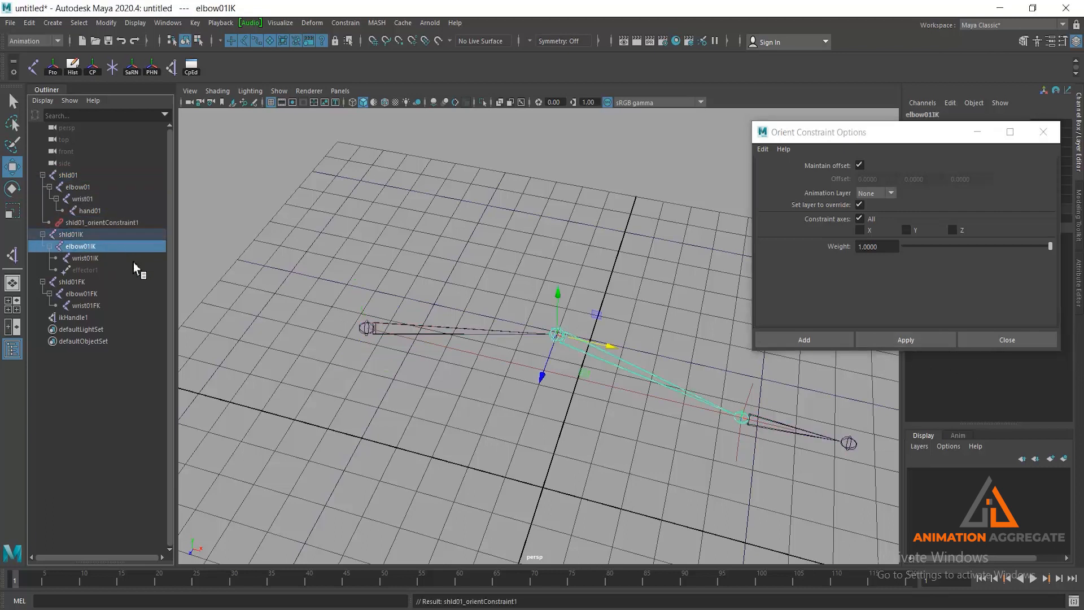
{"action": "left_click", "coordinate": [89, 189], "text": "ctrl"}
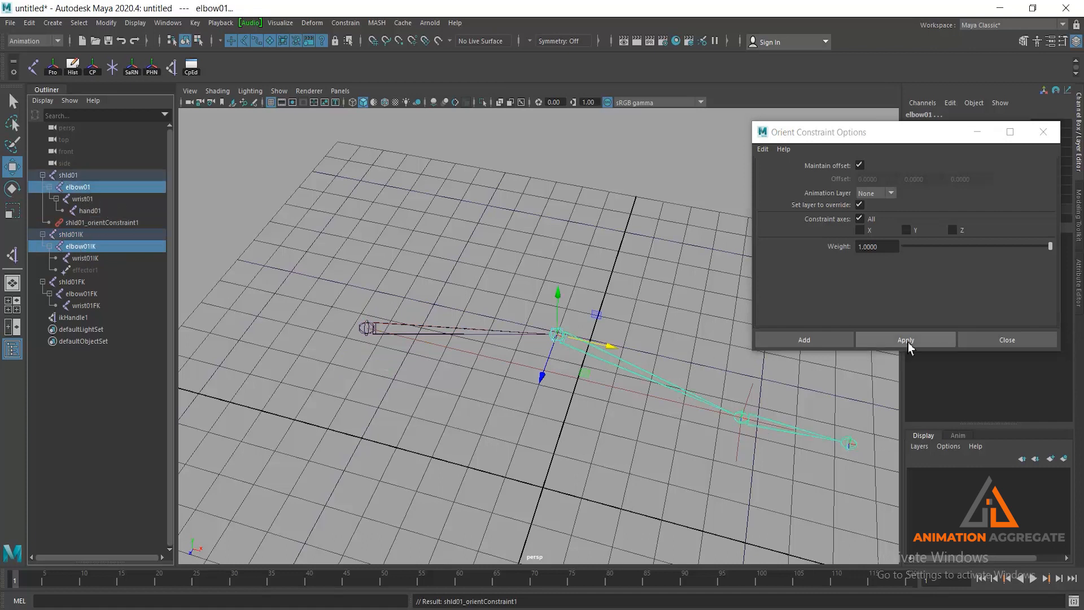
{"action": "left_click", "coordinate": [864, 343]}
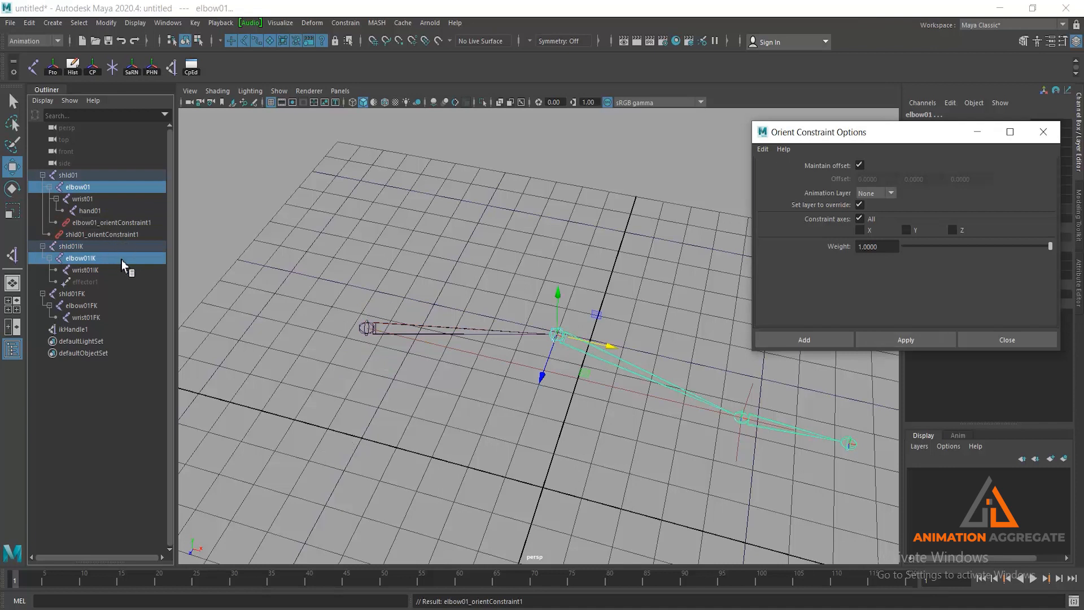
Test the constrained main chain by moving ikHandle1 along X toward the shoulder, and undo the move
{"action": "middle_click_drag", "start_coordinate": [713, 420], "coordinate": [651, 388], "text": "alt"}
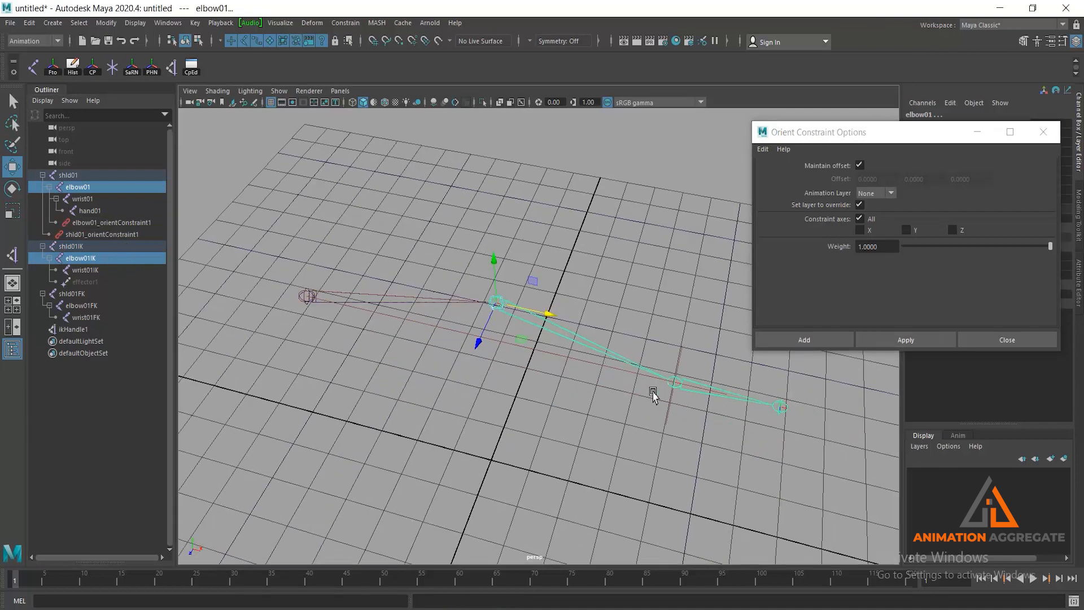
{"action": "left_click_drag", "start_coordinate": [652, 411], "coordinate": [700, 448]}
{"action": "middle_click_drag", "start_coordinate": [722, 394], "coordinate": [528, 400]}
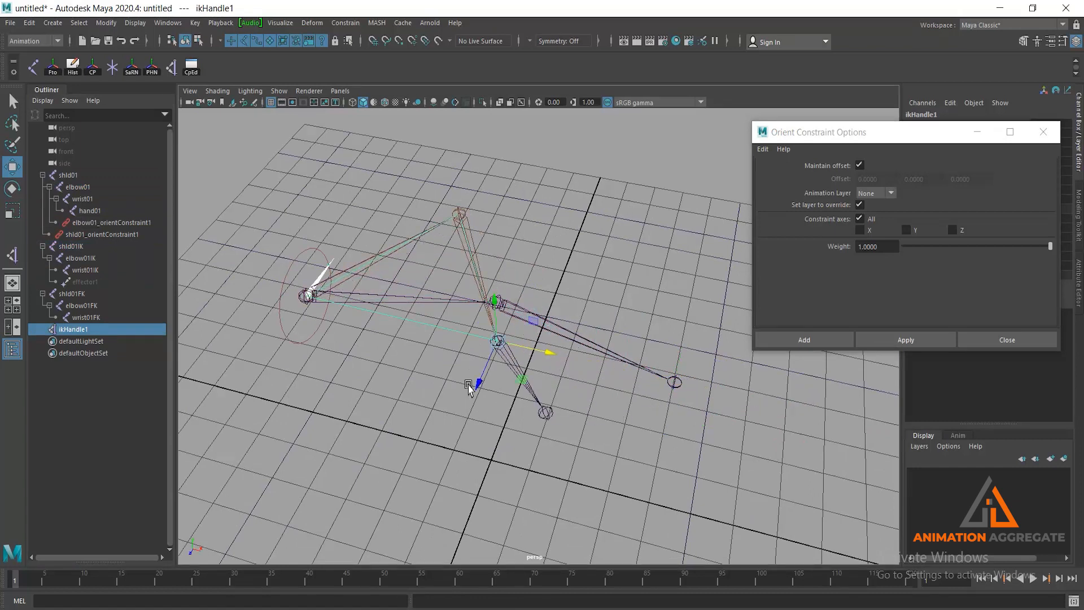
{"action": "key", "text": "ctrl+z"}
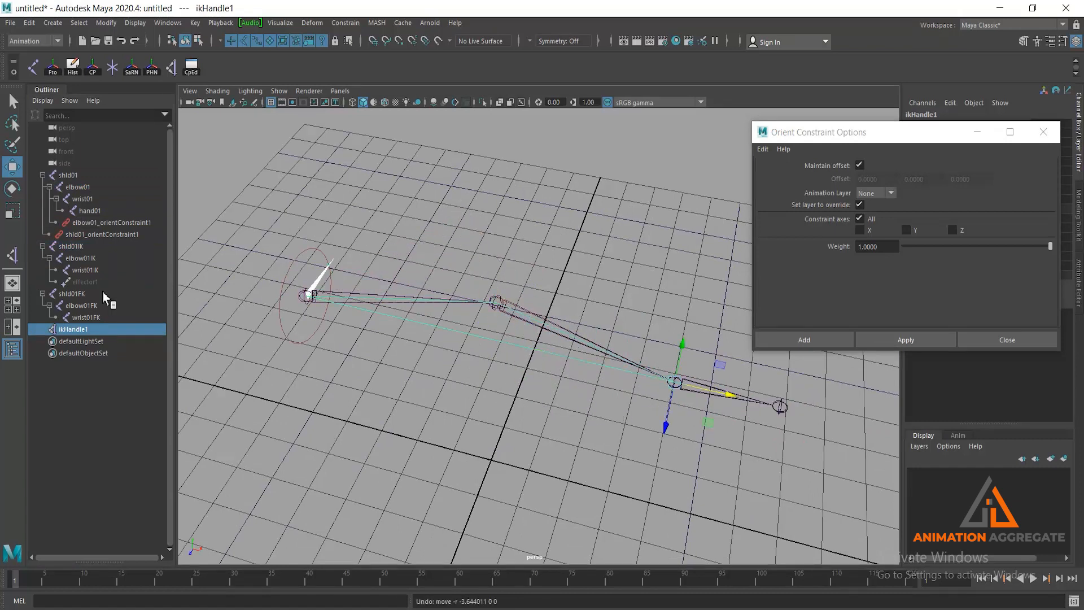
Orient-constrain shld01 to shld01FK and elbow01 to elbow01FK, and close the constraint options
{"action": "left_click", "coordinate": [75, 294]}
{"action": "left_click", "coordinate": [69, 175], "text": "ctrl"}
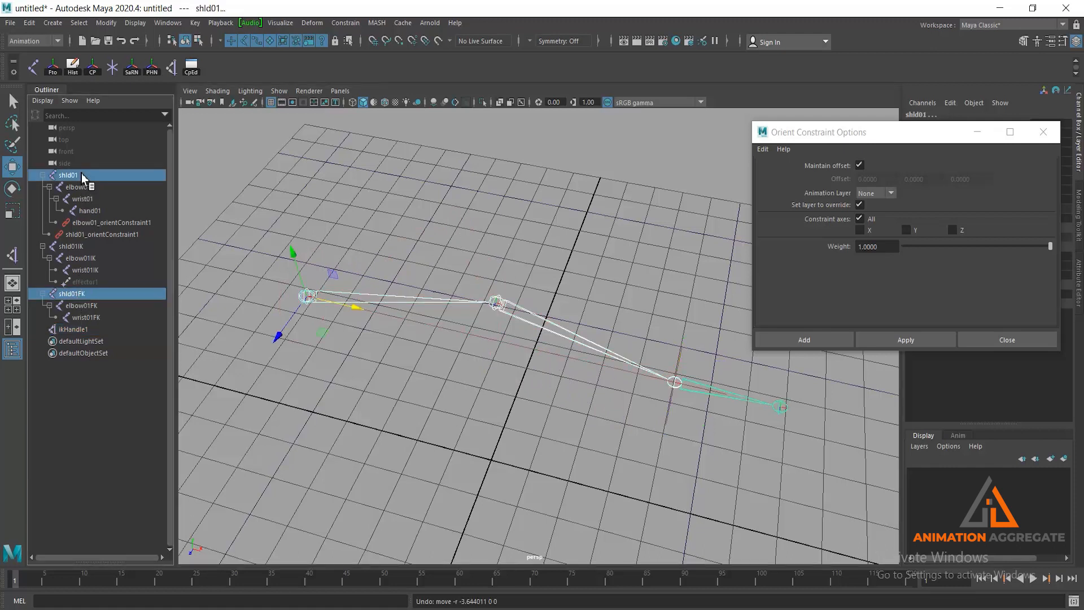
{"action": "left_click", "coordinate": [922, 337]}
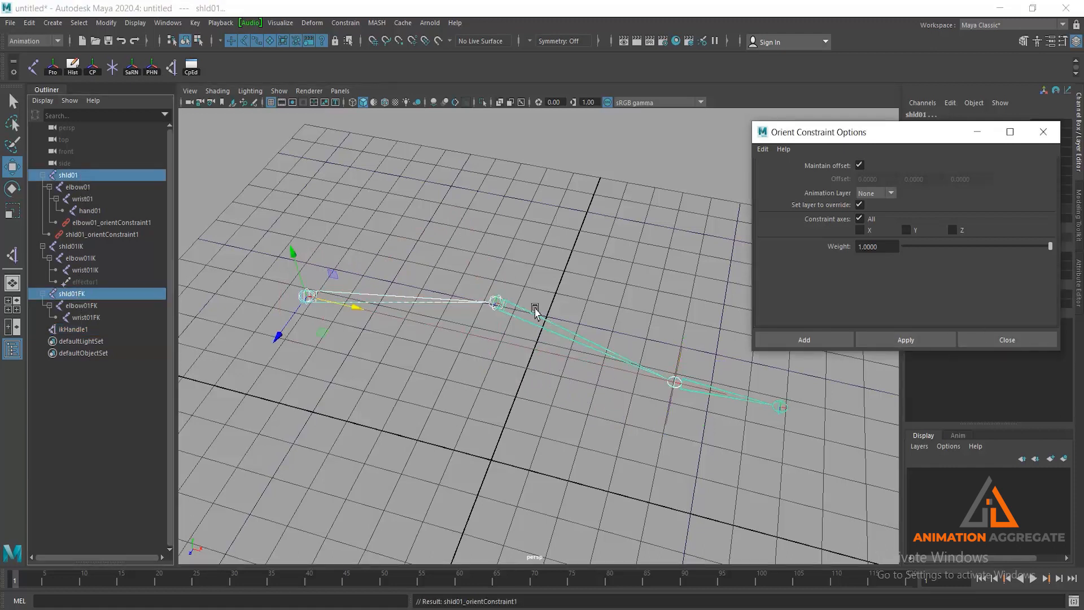
{"action": "left_click", "coordinate": [91, 307]}
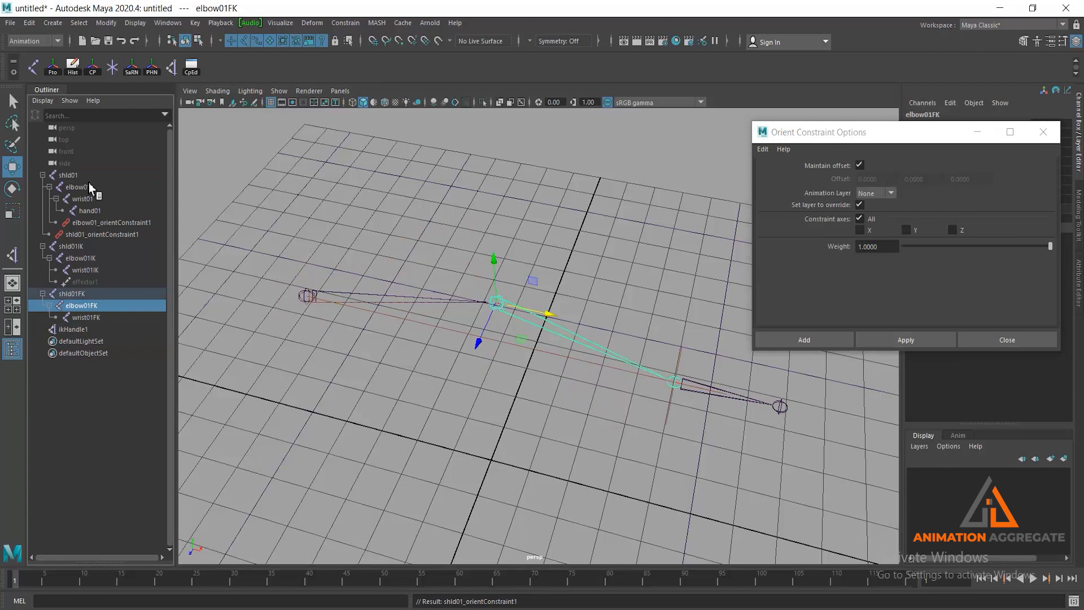
{"action": "left_click", "coordinate": [88, 185], "text": "ctrl"}
{"action": "left_click", "coordinate": [825, 339]}
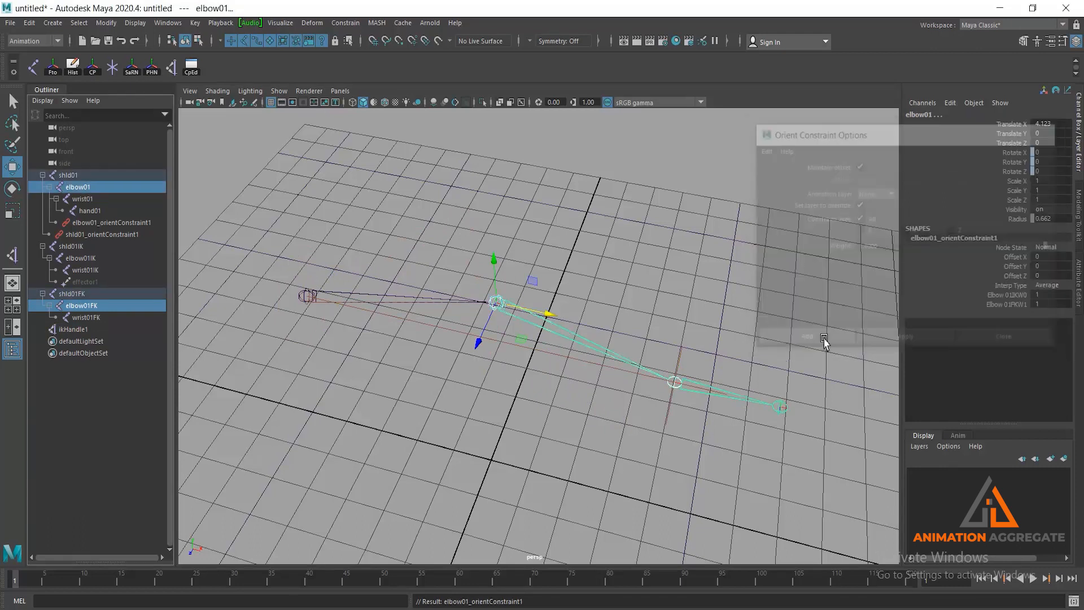
Try rotating the elbow01IK joint about its Y axis, and undo the rotation
{"action": "left_click_drag", "start_coordinate": [653, 382], "coordinate": [703, 296], "text": "alt"}
{"action": "left_click", "coordinate": [670, 344]}
{"action": "left_click_drag", "start_coordinate": [670, 344], "coordinate": [667, 366], "text": "alt"}
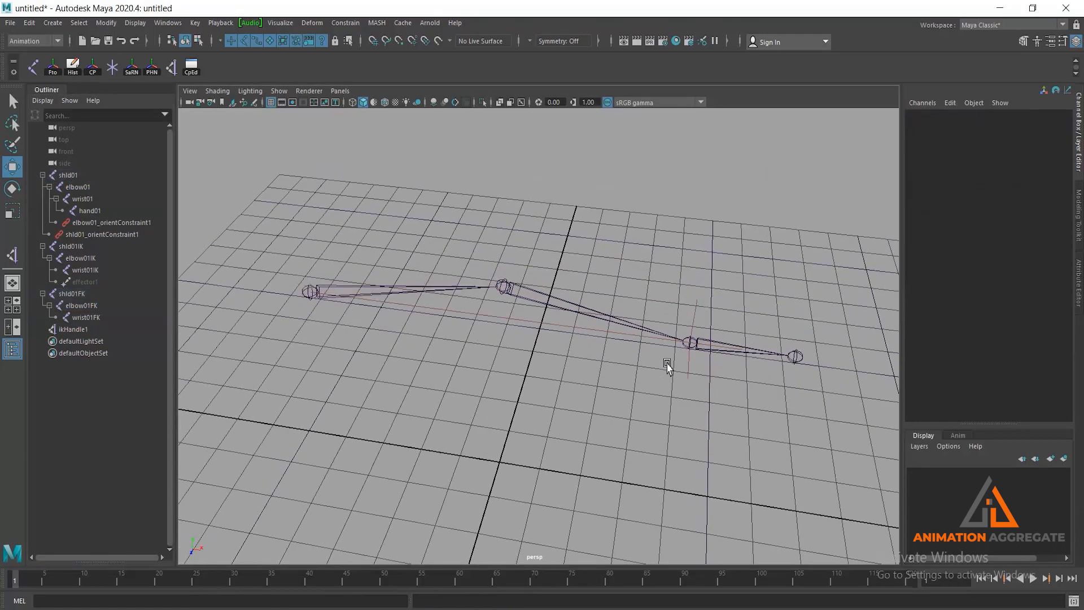
{"action": "left_click", "coordinate": [88, 263]}
{"action": "key", "text": "e"}
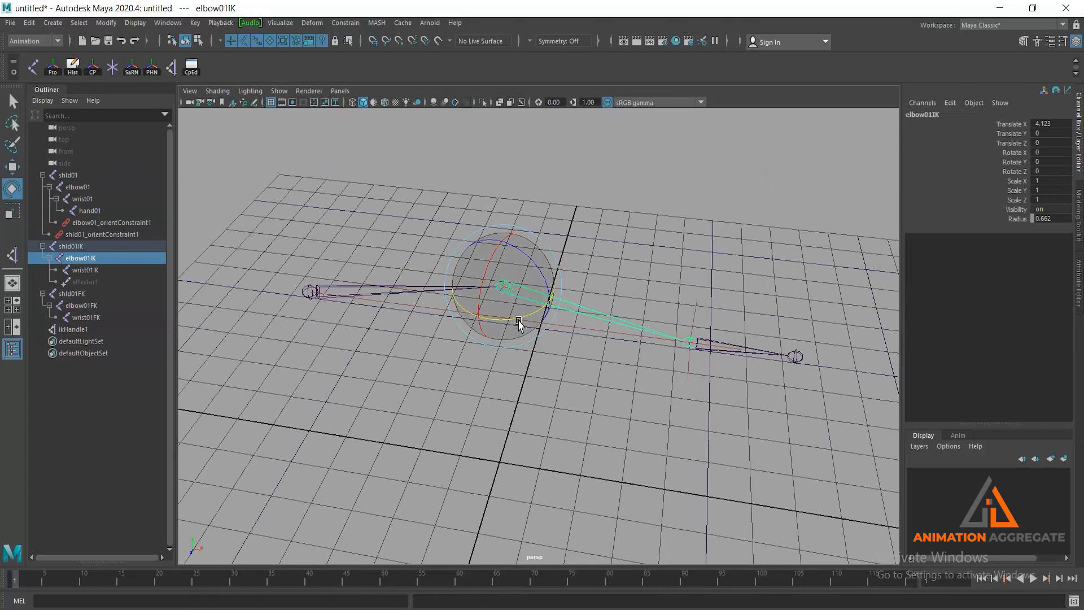
{"action": "left_click_drag", "start_coordinate": [524, 322], "coordinate": [561, 315]}
{"action": "key", "text": "ctrl+z"}
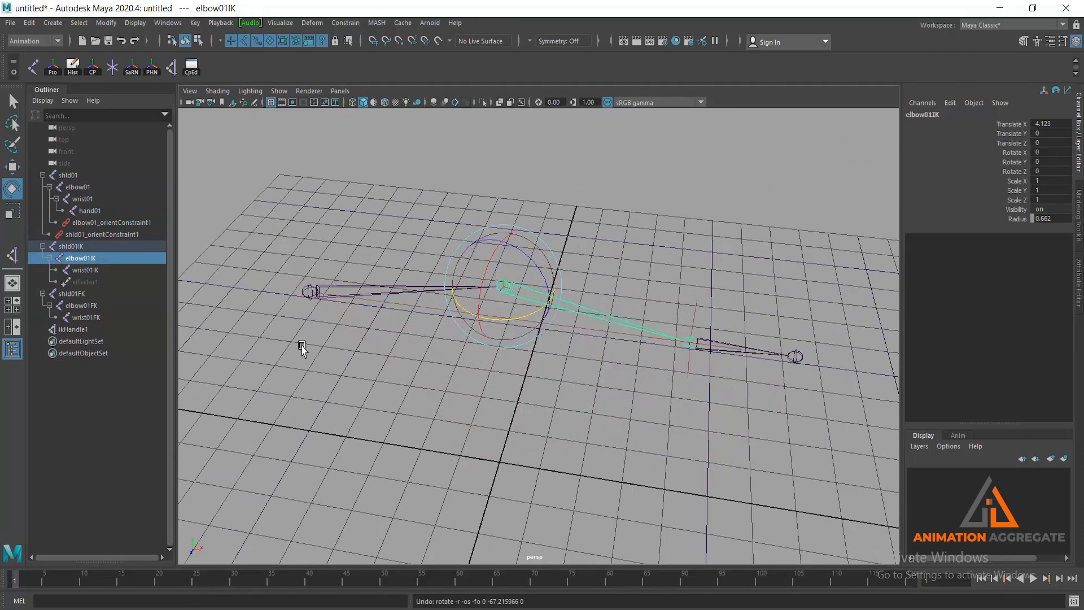
Examine the IK and FK weights on elbow01's orient constraint
{"action": "left_click", "coordinate": [96, 224]}
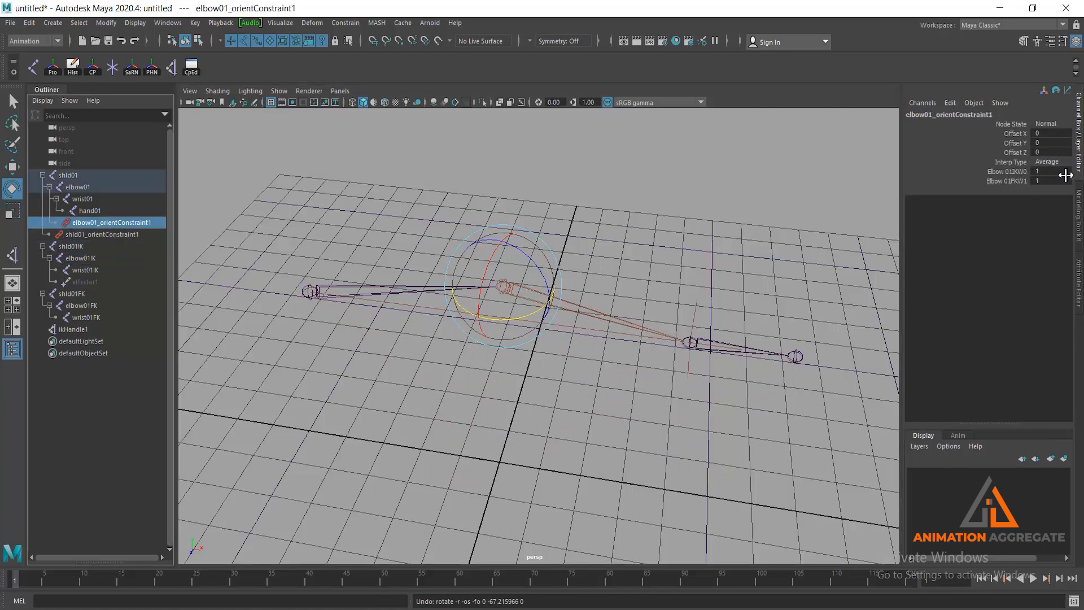
{"action": "left_click", "coordinate": [465, 457]}
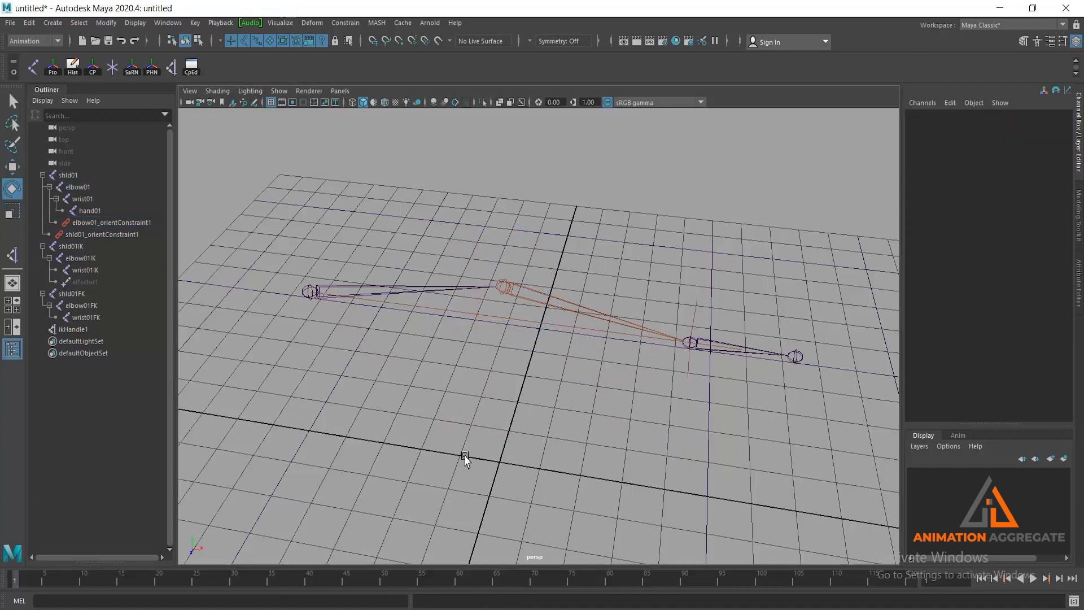
Examine the IK and FK weights on shld01's orient constraint
{"action": "left_click", "coordinate": [679, 374]}
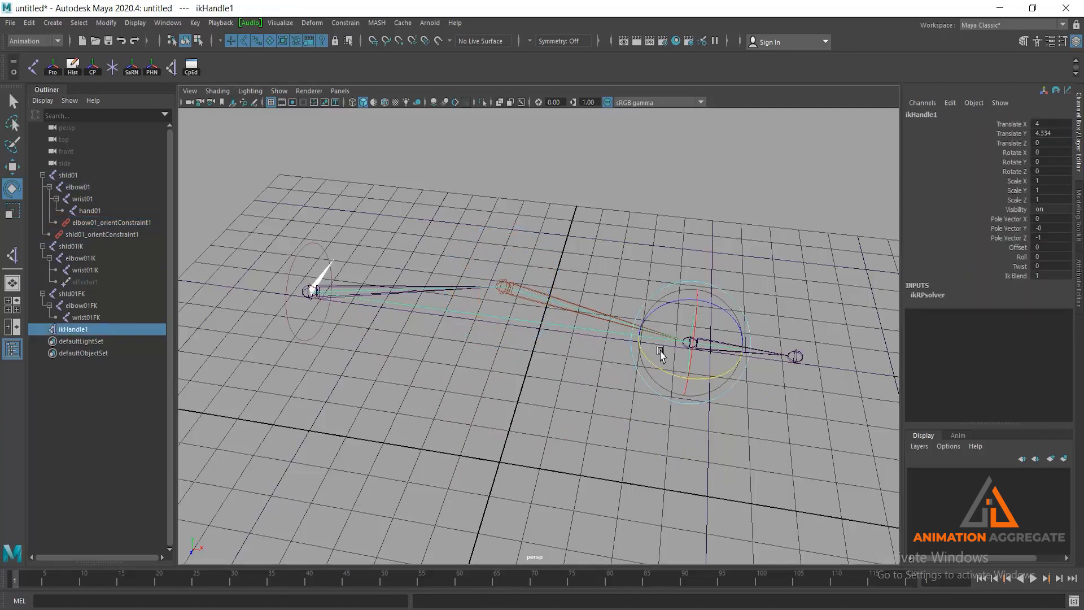
{"action": "left_click", "coordinate": [91, 235]}
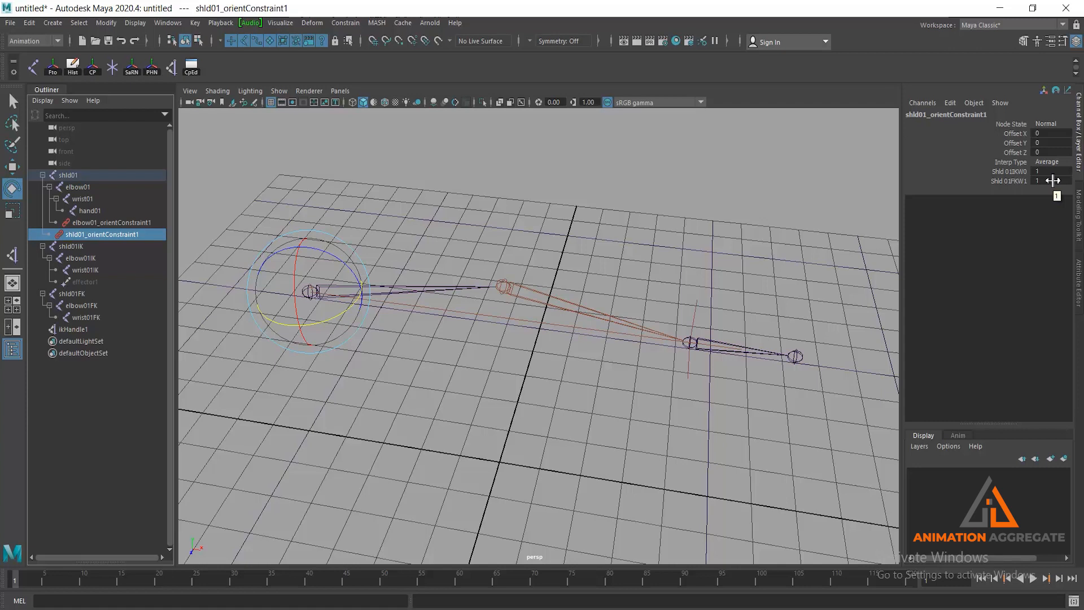
{"action": "left_click", "coordinate": [700, 296]}
Create a locator, snap it to the wrist joint, and move it behind the wrist to about -1.95 on Z
{"action": "left_click_drag", "start_coordinate": [700, 295], "coordinate": [593, 249], "text": "alt"}
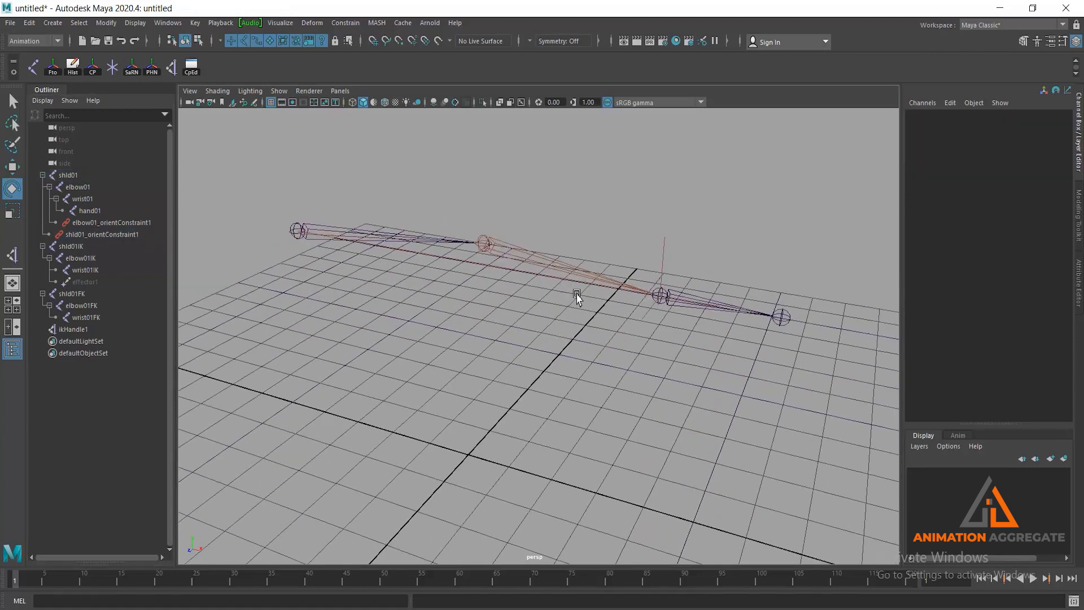
{"action": "left_click_drag", "start_coordinate": [505, 252], "coordinate": [491, 250], "text": "alt"}
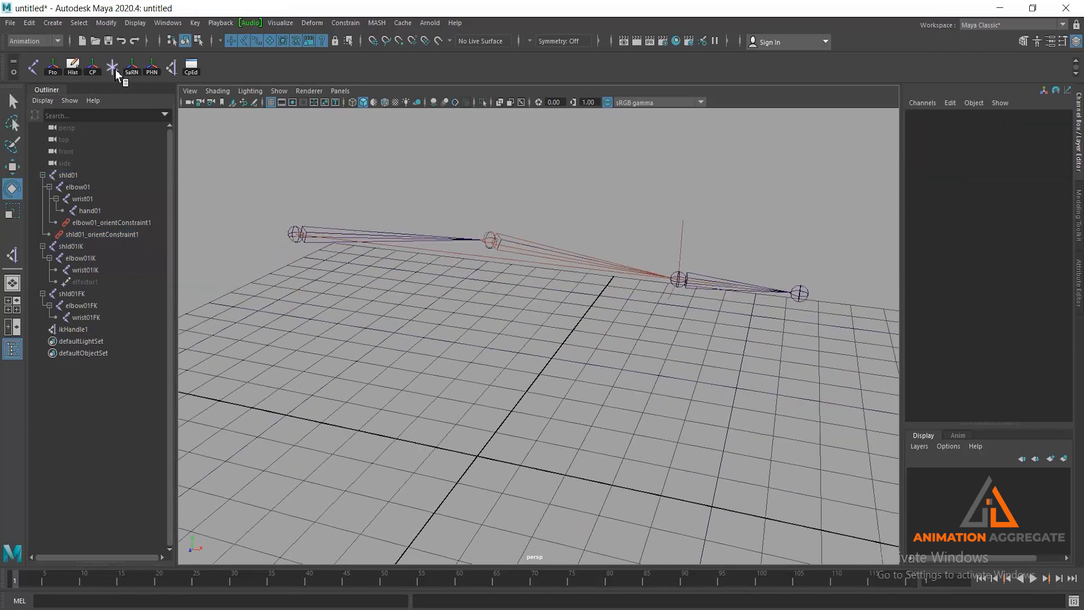
{"action": "left_click", "coordinate": [115, 69]}
{"action": "left_click_drag", "start_coordinate": [575, 392], "coordinate": [576, 364], "text": "alt"}
{"action": "key", "text": "w"}
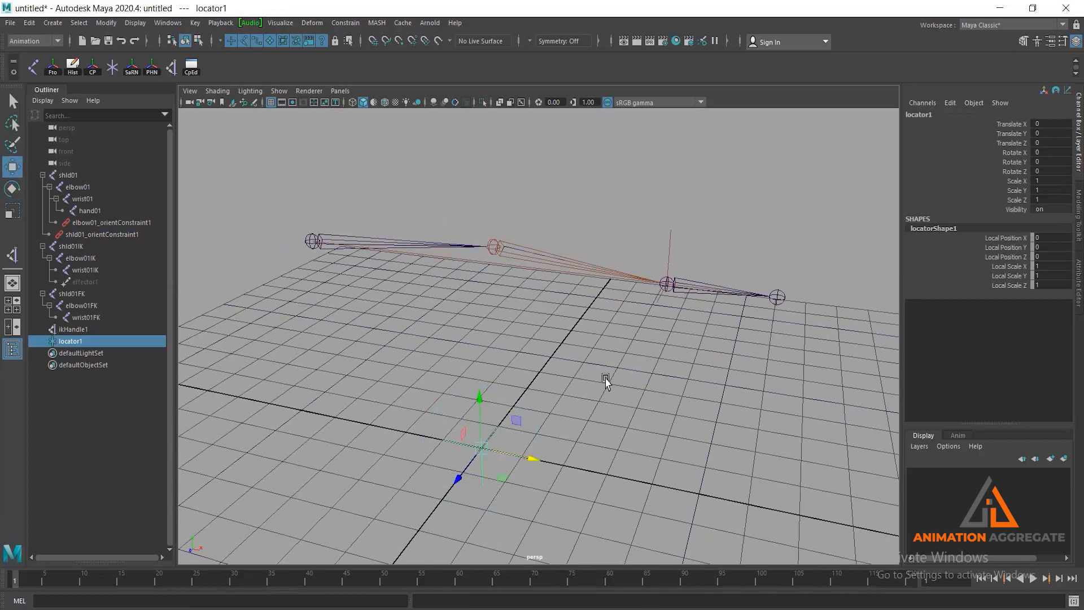
{"action": "left_click_drag", "start_coordinate": [584, 373], "coordinate": [584, 384], "text": "alt"}
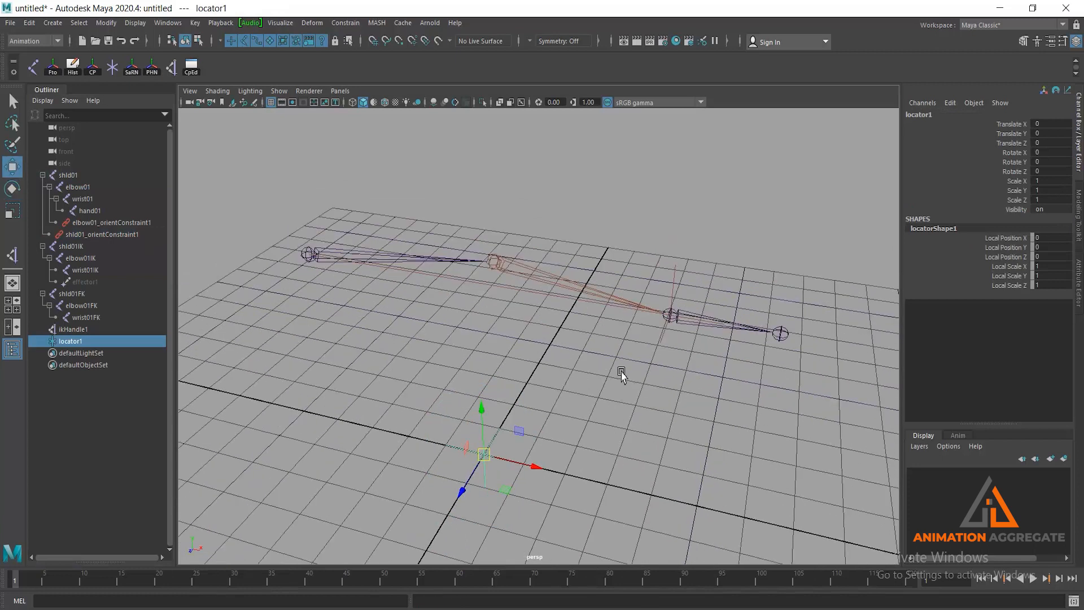
{"action": "key", "text": "v"}
{"action": "middle_click_drag", "start_coordinate": [664, 334], "coordinate": [665, 332]}
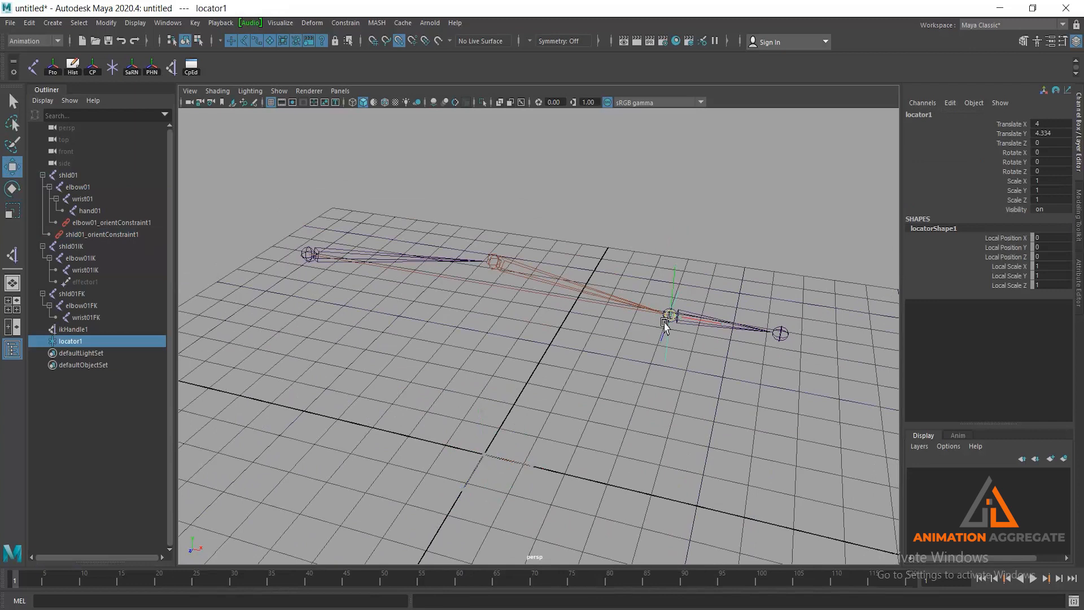
{"action": "left_click_drag", "start_coordinate": [733, 435], "coordinate": [642, 346], "text": "alt"}
Set the locator shape's Local Scale X, Y and Z to 0.41
{"action": "left_click_drag", "start_coordinate": [1011, 266], "coordinate": [1012, 287]}
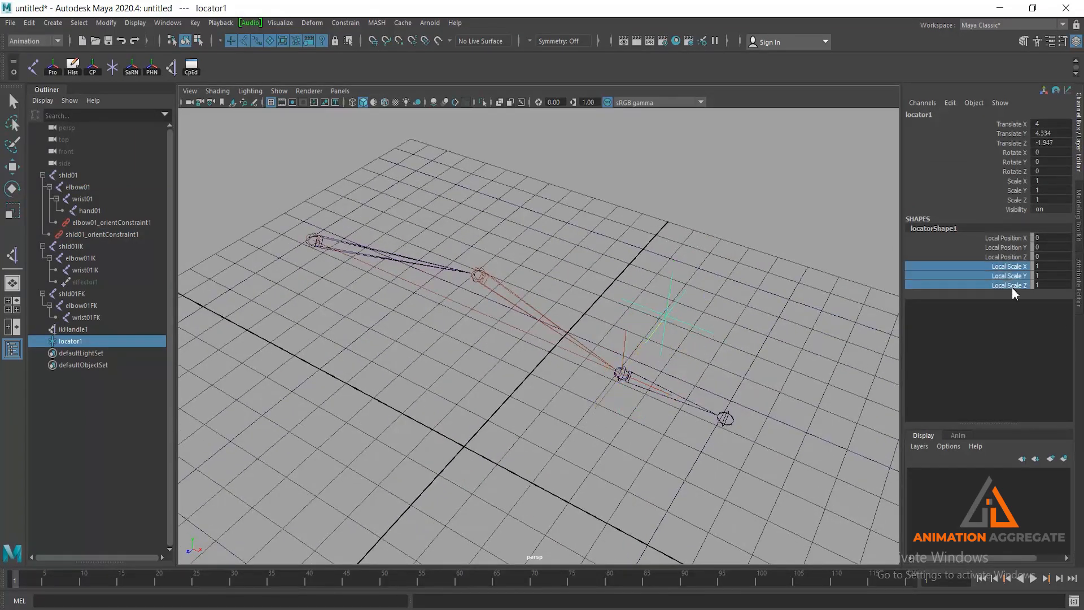
{"action": "middle_click_drag", "start_coordinate": [734, 285], "coordinate": [706, 297]}
{"action": "left_click_drag", "start_coordinate": [700, 303], "coordinate": [670, 332], "text": "alt"}
Rename the locator as IKFK_Switch01
{"action": "left_click", "coordinate": [939, 113]}
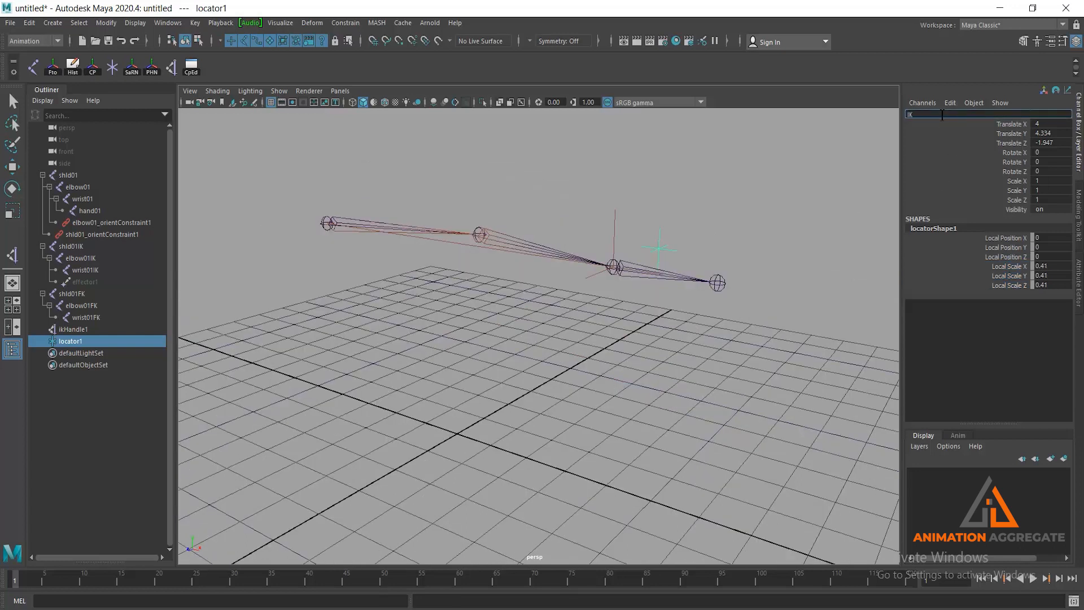
{"action": "type", "text": "IKFK Swit"}
{"action": "key", "text": "Return"}
{"action": "left_click_drag", "start_coordinate": [594, 330], "coordinate": [625, 303], "text": "alt"}
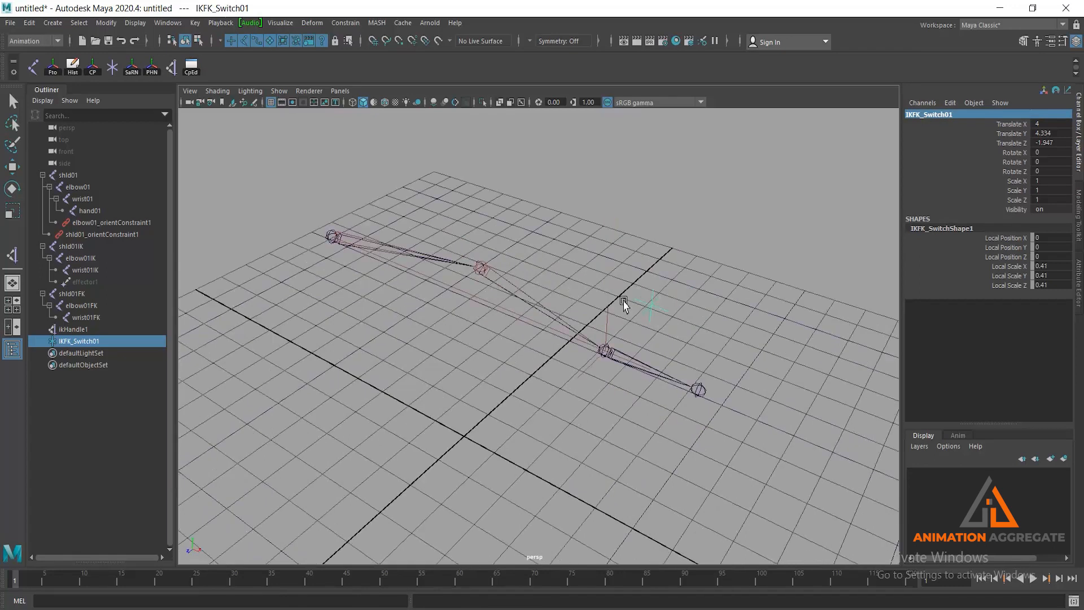
Freeze the translate, rotate, scale and joint orient transformations of IKFK_Switch01
{"action": "double_click", "coordinate": [958, 115]}
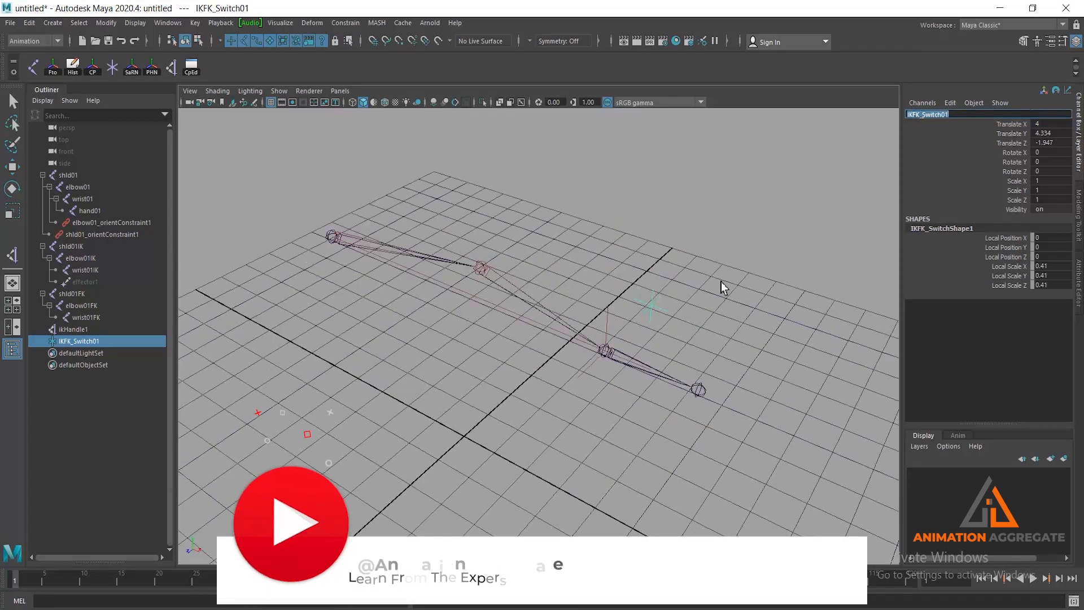
{"action": "left_click_drag", "start_coordinate": [719, 283], "coordinate": [698, 282], "text": "alt"}
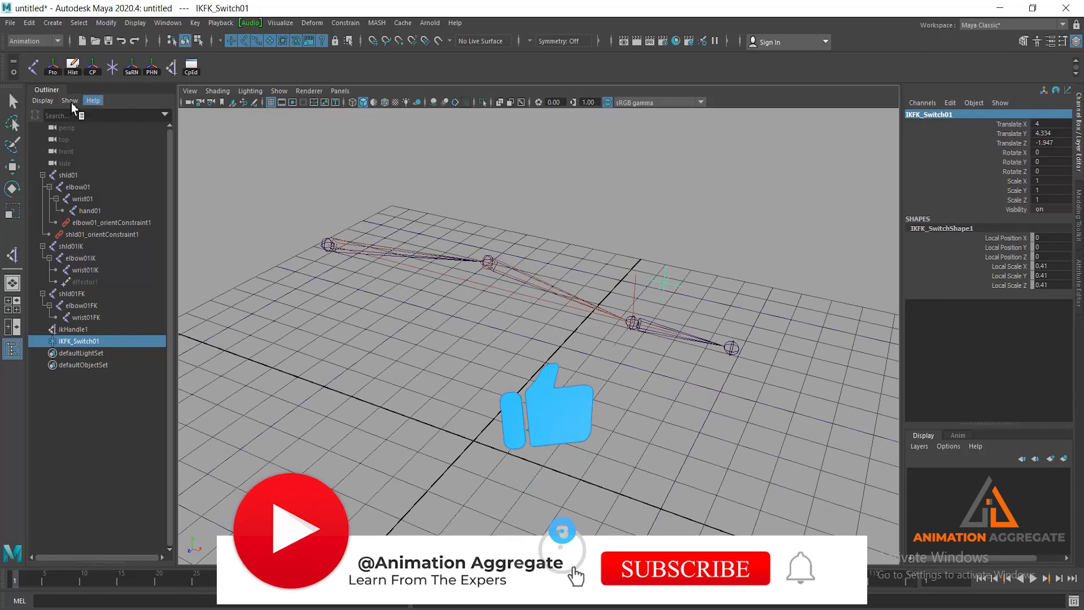
{"action": "left_click", "coordinate": [52, 66]}
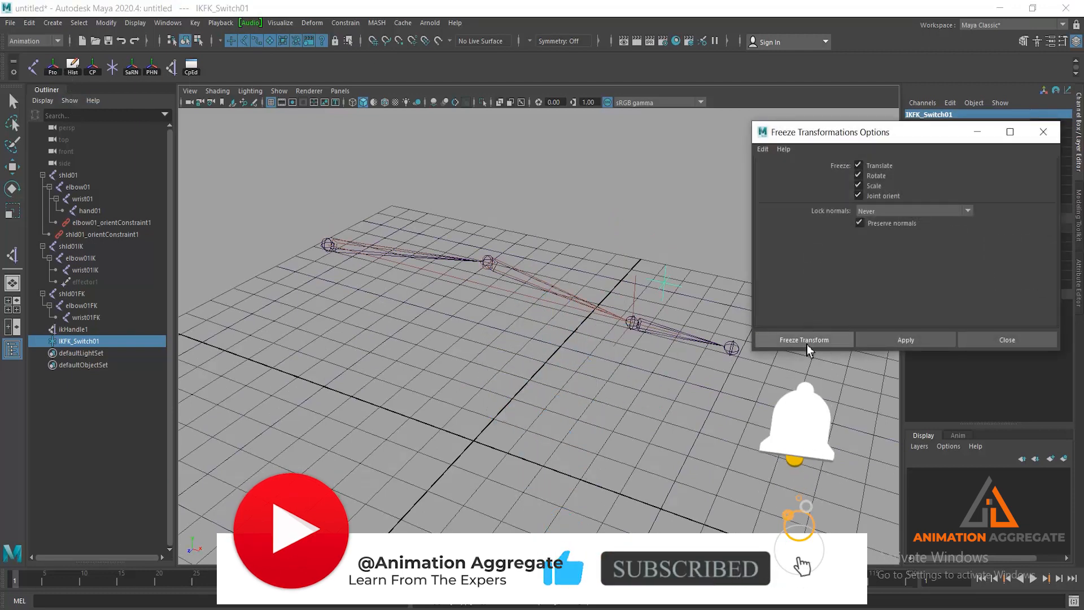
{"action": "left_click", "coordinate": [807, 339]}
Group the IKFK_Switch01 locator and name the group grp_IKFK_Switch01
{"action": "left_click_drag", "start_coordinate": [685, 210], "coordinate": [697, 209], "text": "alt"}
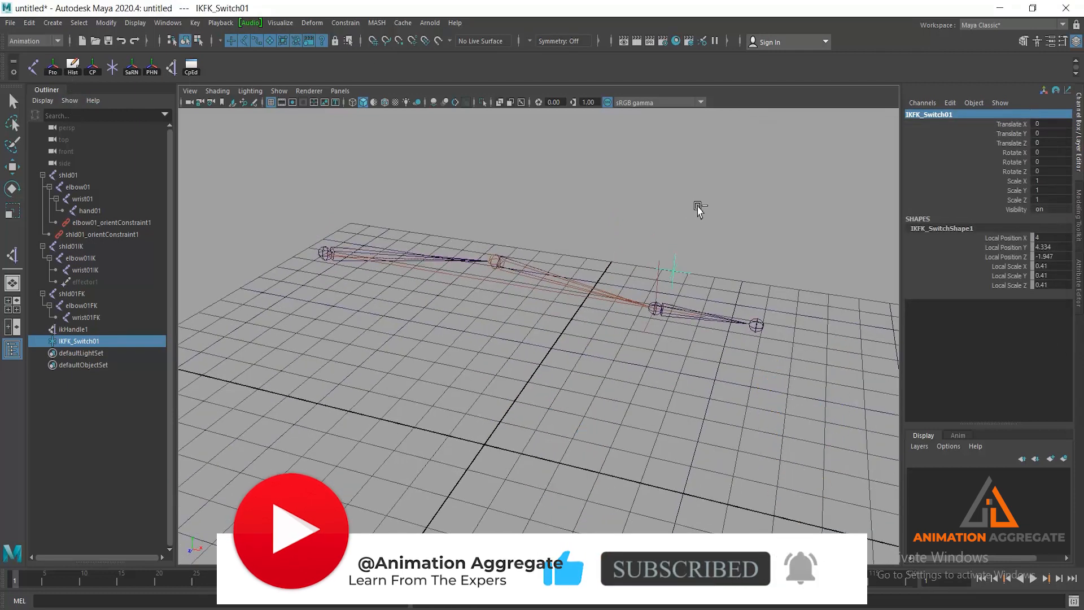
{"action": "key", "text": "ctrl+g"}
{"action": "key", "text": "w"}
{"action": "double_click", "coordinate": [935, 116]}
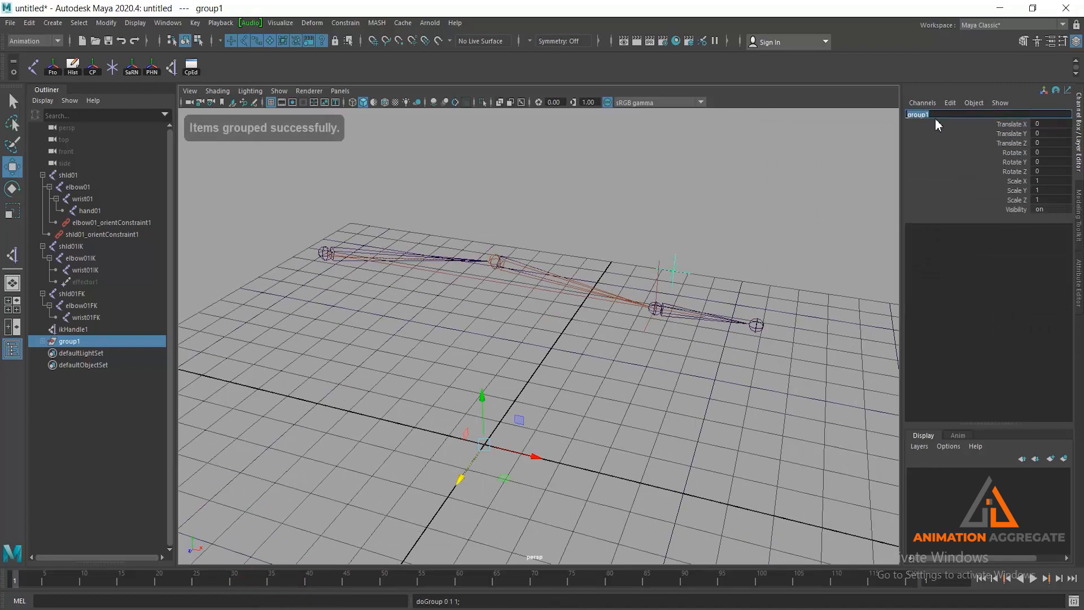
{"action": "type", "text": "grp_IKFK_Switch01"}
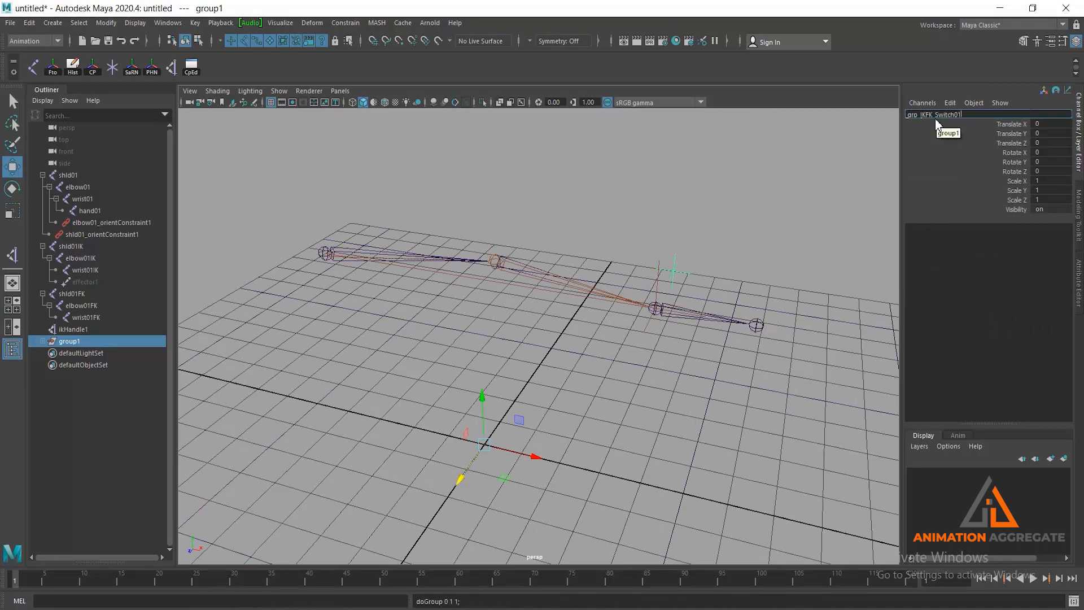
{"action": "key", "text": "Return"}
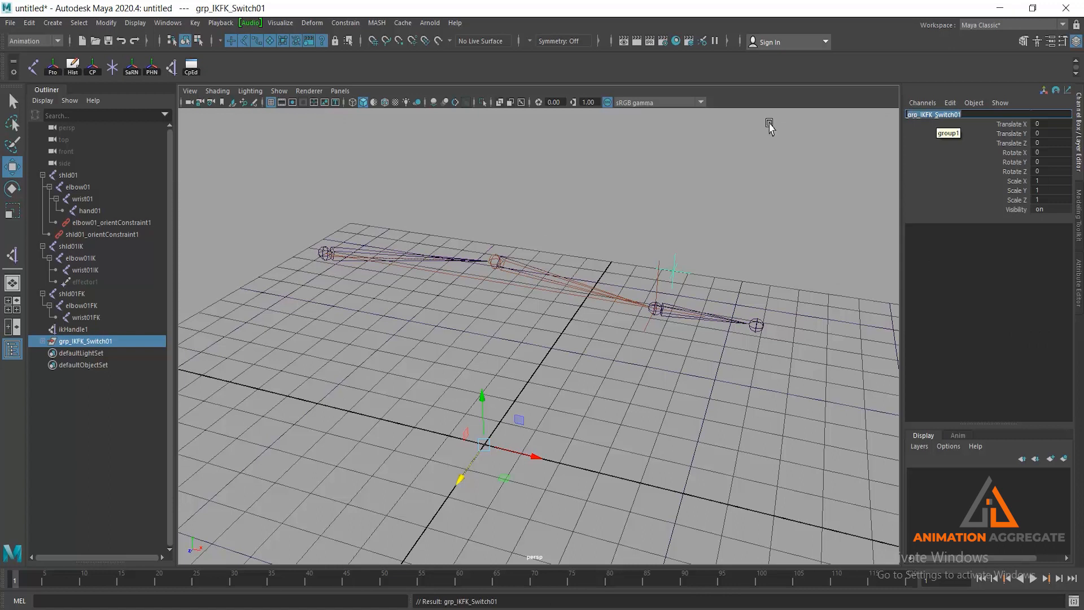
Center the pivot of grp_IKFK_Switch01 and clear the selection
{"action": "left_click_drag", "start_coordinate": [517, 360], "coordinate": [542, 367], "text": "alt"}
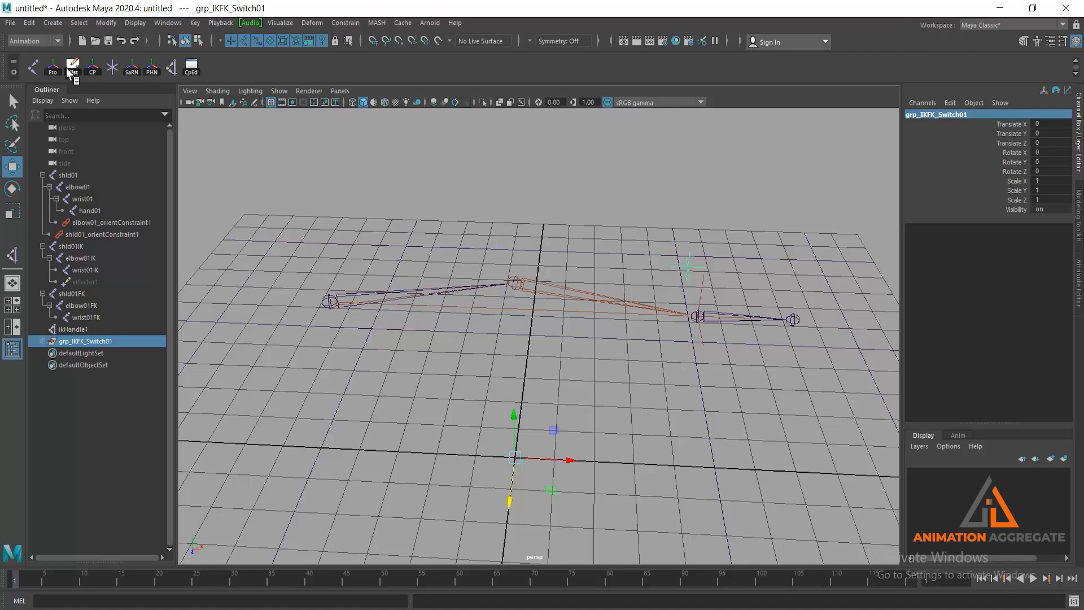
{"action": "left_click", "coordinate": [95, 72]}
{"action": "mouse_move", "coordinate": [636, 321]}
{"action": "left_mouse_down", "text": "alt"}
{"action": "mouse_move", "coordinate": [636, 298]}
{"action": "mouse_move", "coordinate": [625, 303]}
{"action": "mouse_move", "coordinate": [644, 325]}
{"action": "left_mouse_up", "text": "alt"}
{"action": "left_click", "coordinate": [542, 213]}
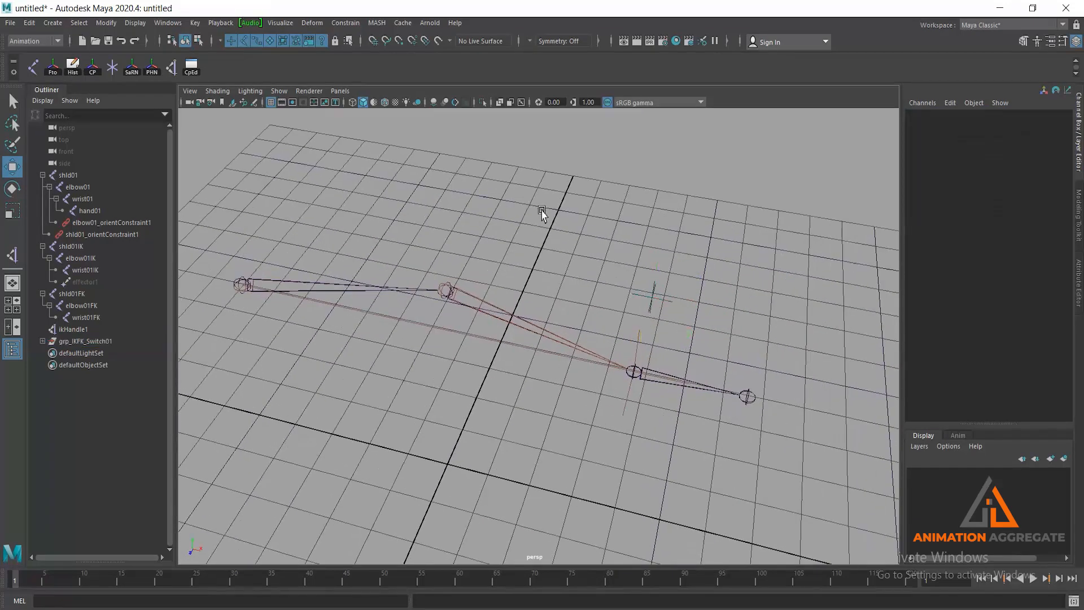
Parent-constrain the IKFK_Switch01 locator to the wrist01 joint
{"action": "left_click", "coordinate": [698, 389]}
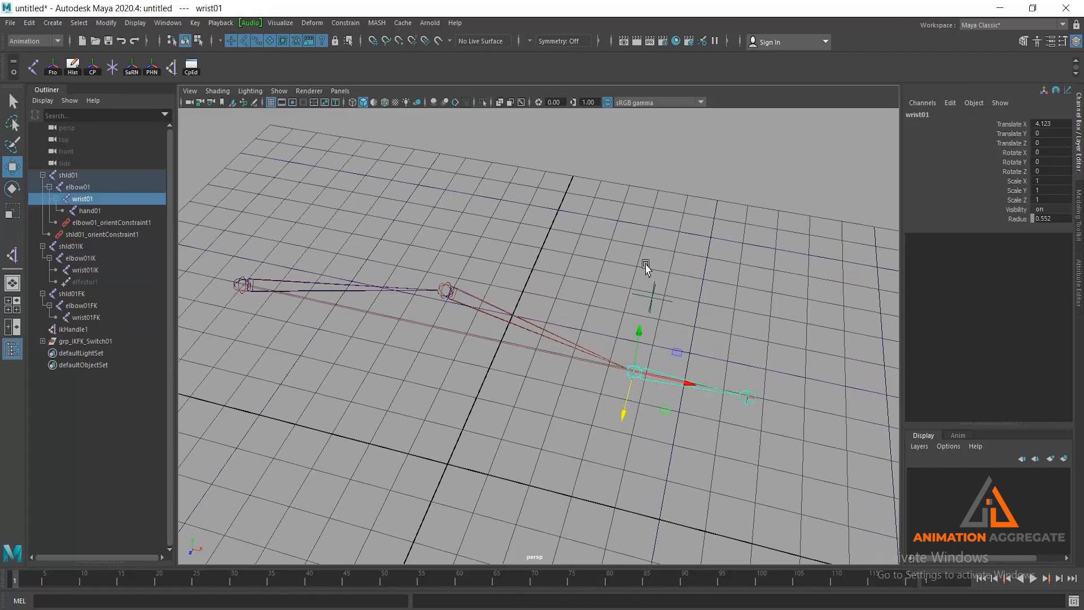
{"action": "left_click", "coordinate": [650, 299], "text": "shift"}
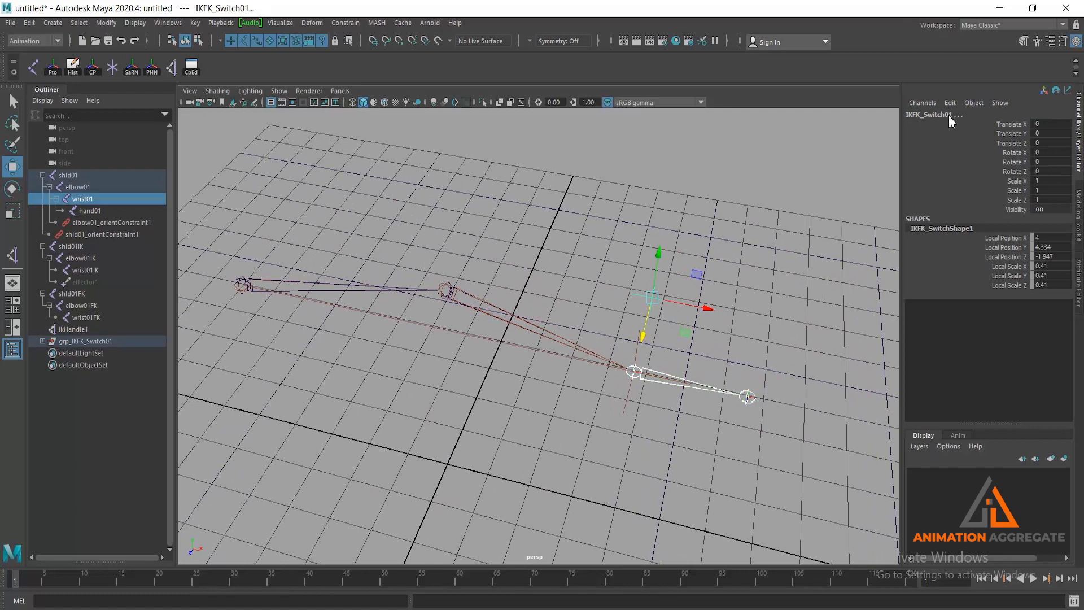
{"action": "left_click", "coordinate": [337, 23]}
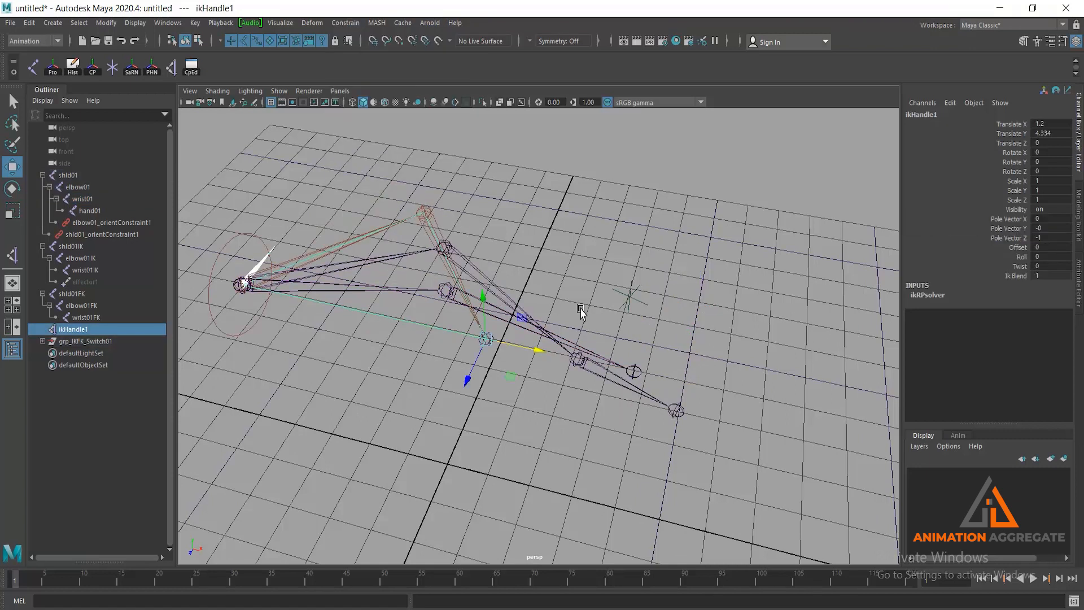
Test whether the locator follows the wrist by moving ikHandle1 along X toward the shoulder, and undo the move
{"action": "mouse_move", "coordinate": [535, 350]}
{"action": "left_mouse_down"}
{"action": "mouse_move", "coordinate": [585, 345]}
{"action": "mouse_move", "coordinate": [523, 342]}
{"action": "left_mouse_up"}
{"action": "key", "text": "ctrl+z"}
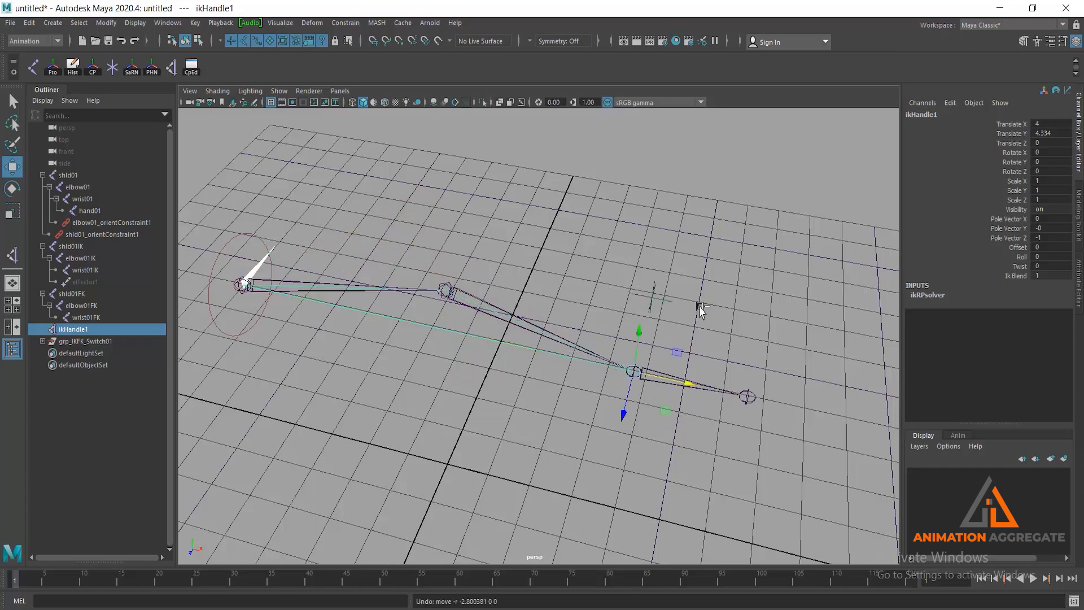
Examine the constrained translate and rotate channels of the IKFK_Switch01 locator
{"action": "left_click_drag", "start_coordinate": [626, 364], "coordinate": [621, 348], "text": "alt"}
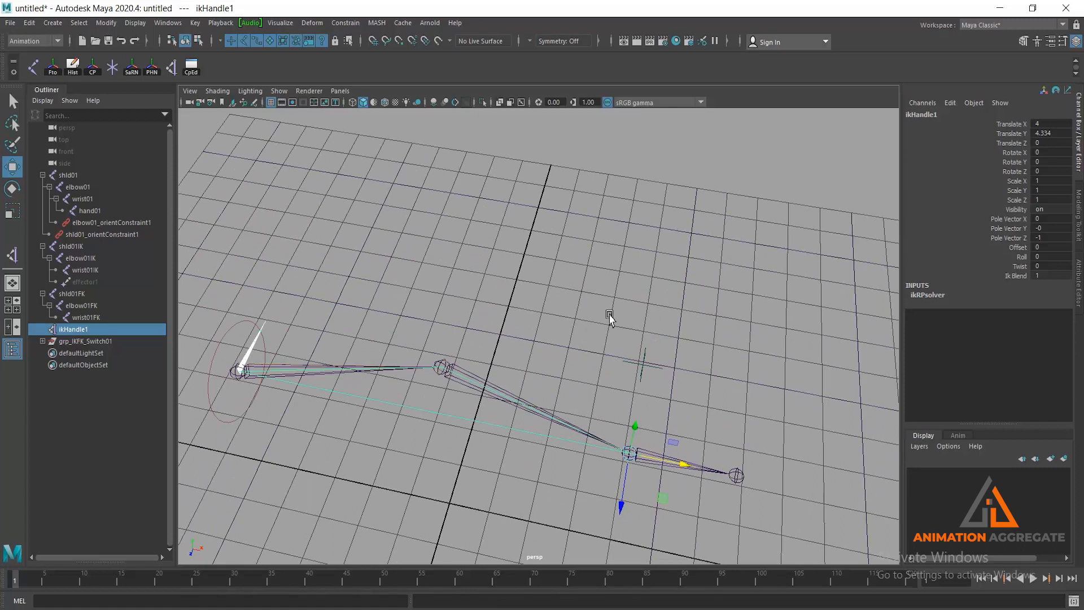
{"action": "left_click_drag", "start_coordinate": [701, 344], "coordinate": [691, 268], "text": "alt"}
{"action": "left_click_drag", "start_coordinate": [570, 257], "coordinate": [586, 250], "text": "alt"}
{"action": "left_click", "coordinate": [629, 309]}
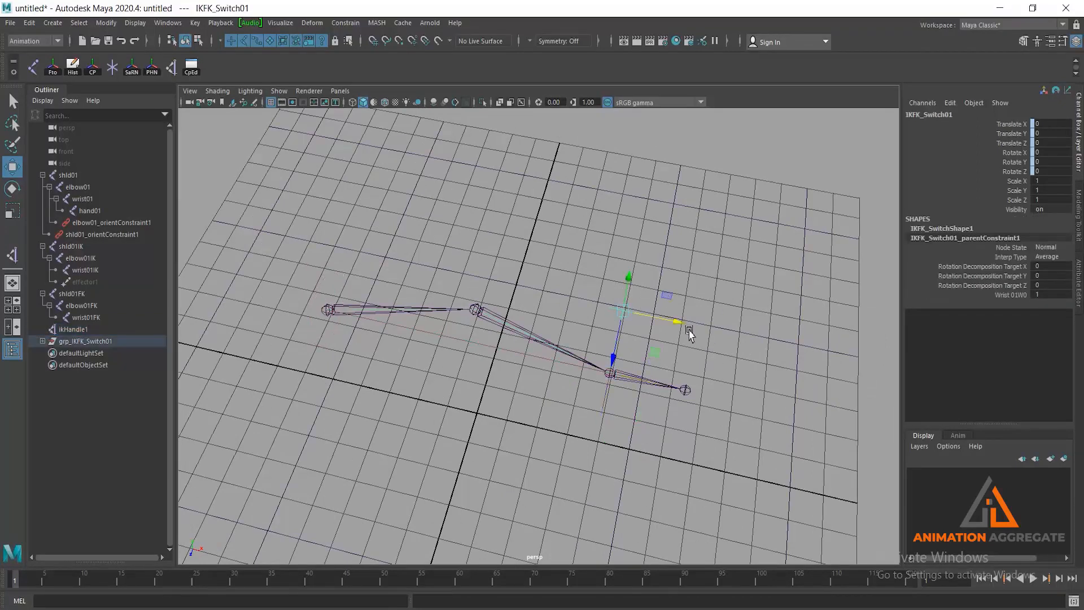
{"action": "left_click_drag", "start_coordinate": [639, 249], "coordinate": [698, 215], "text": "alt"}
{"action": "left_click", "coordinate": [642, 298]}
{"action": "left_click_drag", "start_coordinate": [641, 298], "coordinate": [657, 226]}
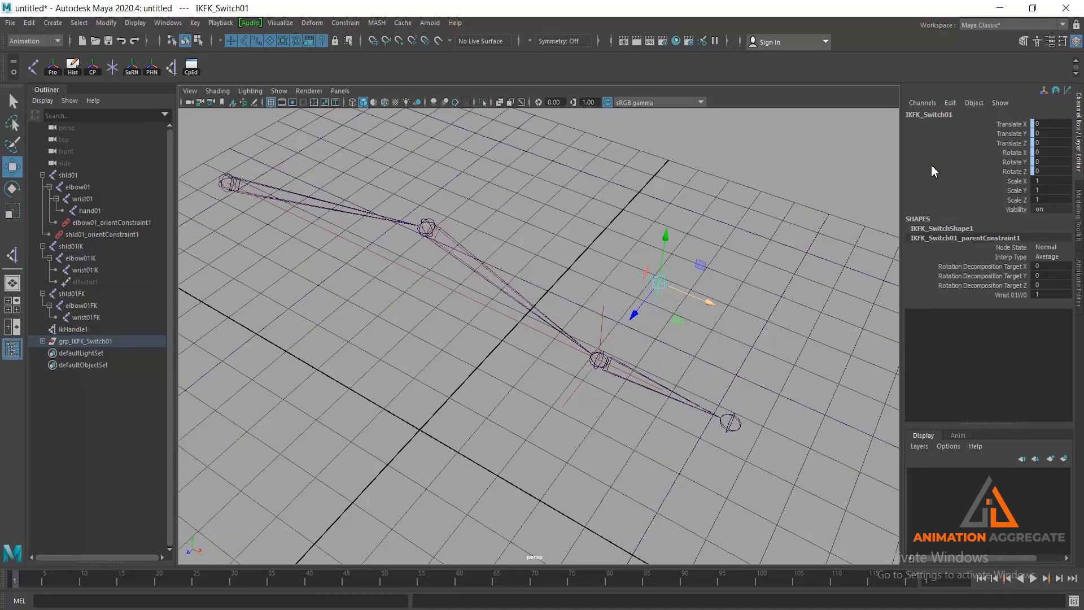
Try deleting the parent constraint under IKFK_Switch01, and undo the deletion
{"action": "left_click", "coordinate": [40, 340]}
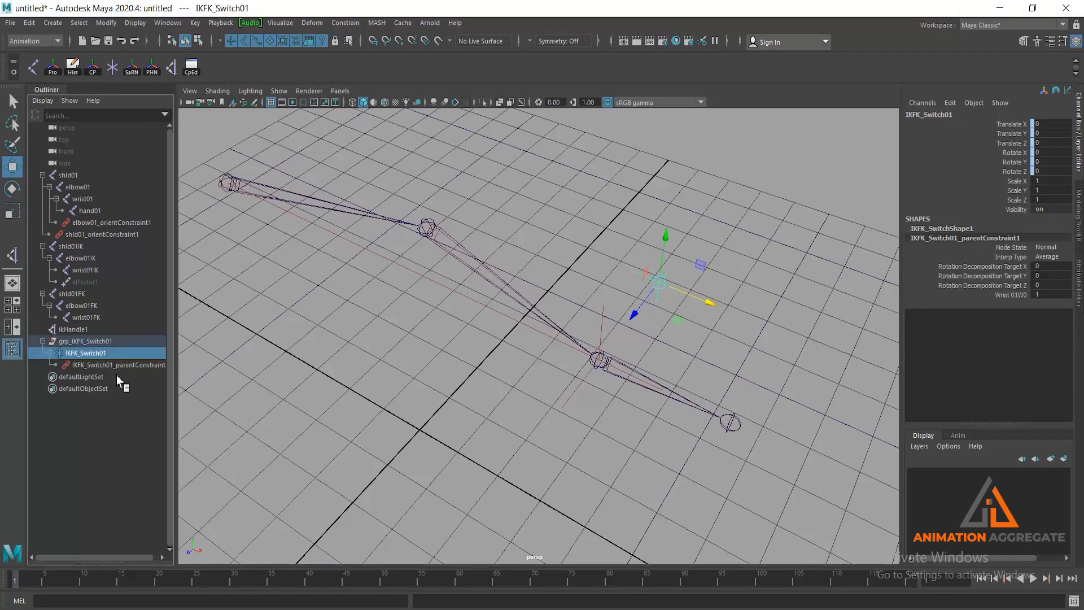
{"action": "left_click", "coordinate": [115, 365]}
{"action": "key", "text": "Delete"}
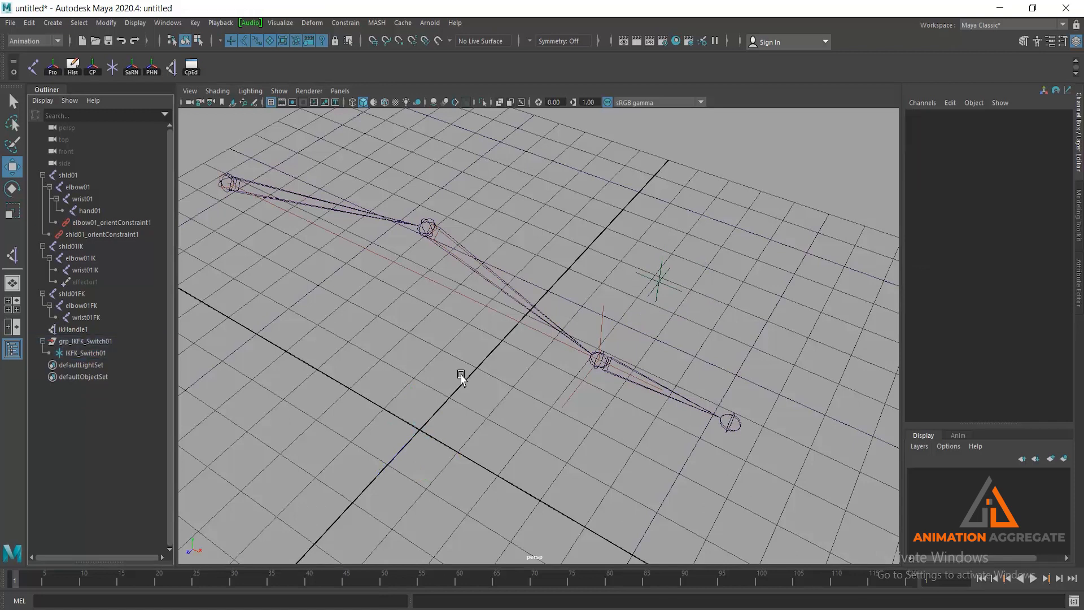
{"action": "left_click", "coordinate": [676, 399]}
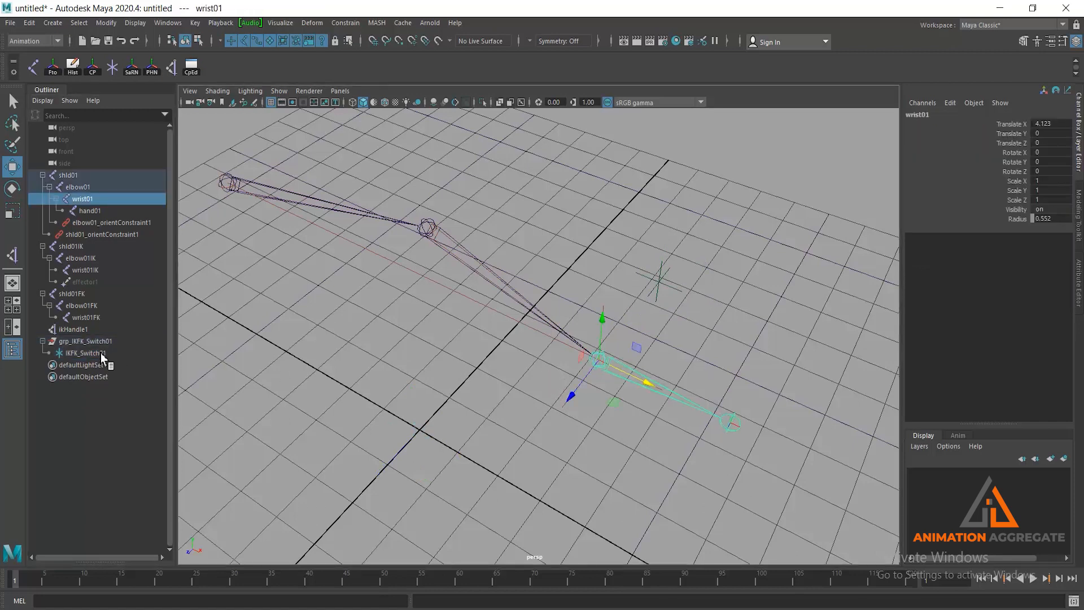
{"action": "key", "text": "ctrl+z"}
{"action": "key", "text": "ctrl+z"}
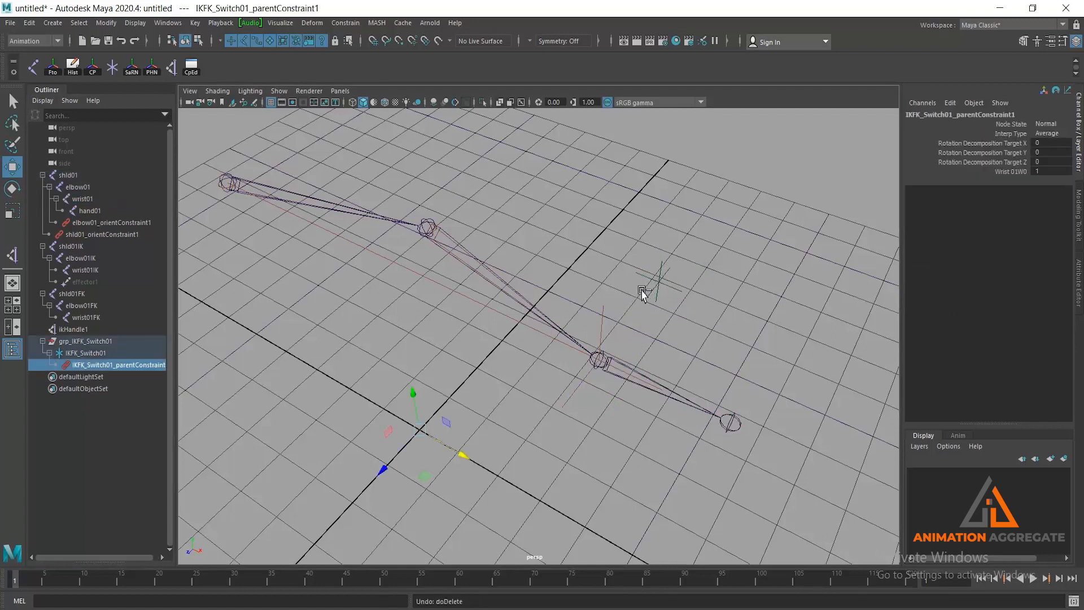
Review which IKFK_Switch01 channels, Translate X through Rotate Z, the parent constraint drives
{"action": "left_click", "coordinate": [642, 294]}
{"action": "left_click", "coordinate": [665, 273]}
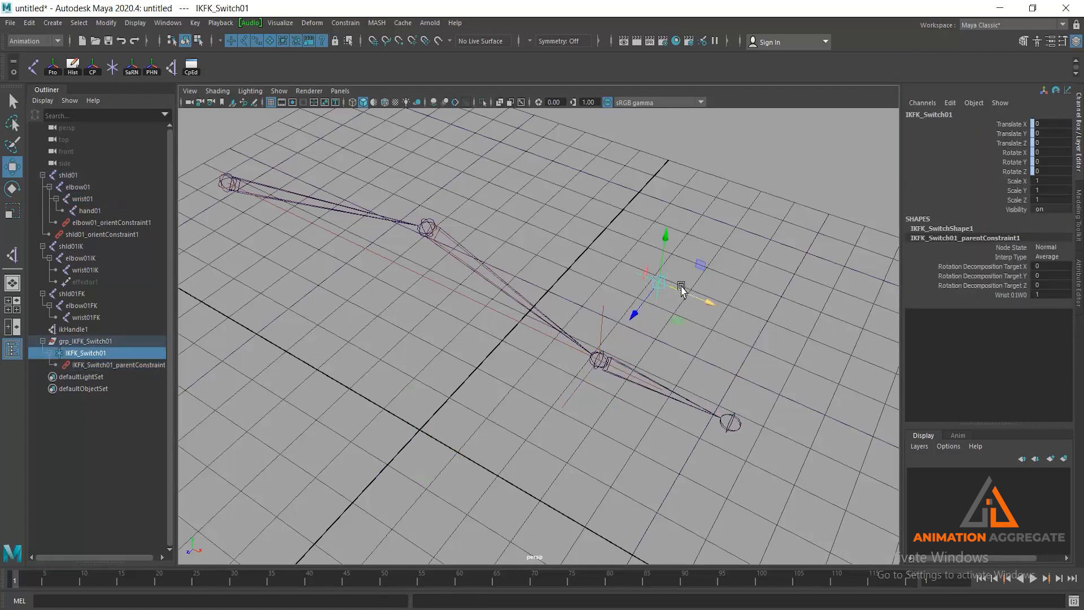
{"action": "left_click_drag", "start_coordinate": [1009, 127], "coordinate": [1010, 171]}
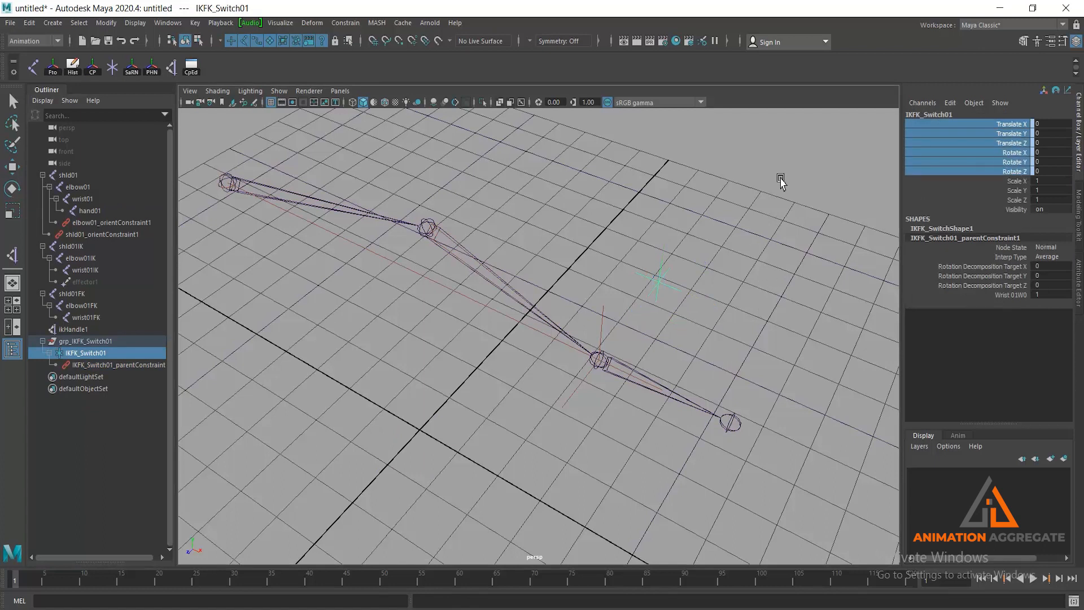
{"action": "key", "text": "ctrl+z"}
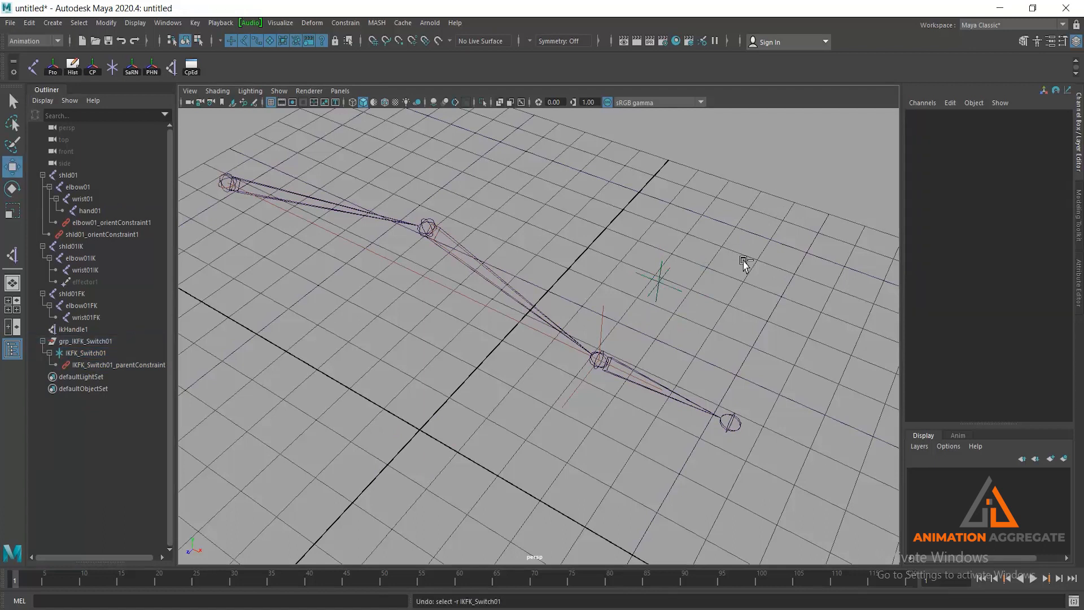
Delete the parent constraint under IKFK_Switch01, and select the wrist01 joint
{"action": "left_click", "coordinate": [140, 368]}
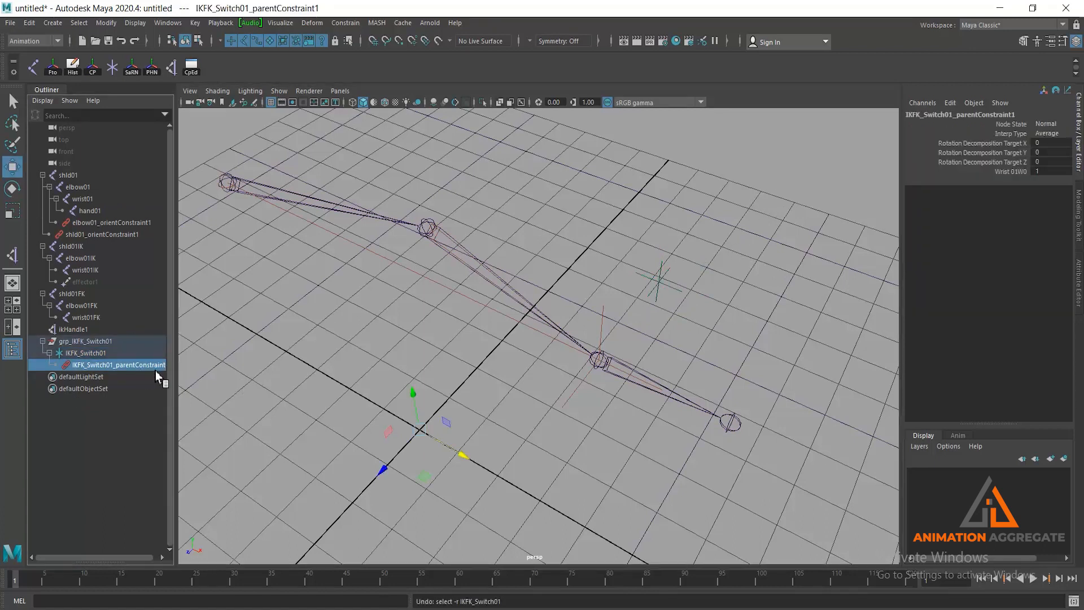
{"action": "key", "text": "Delete"}
{"action": "left_click", "coordinate": [684, 399]}
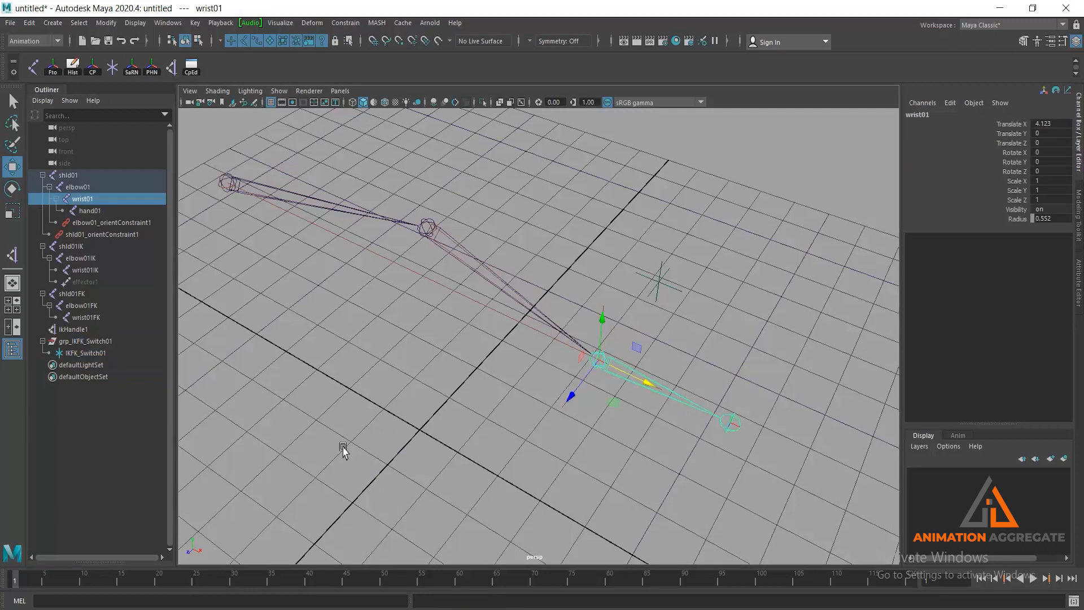
Parent-constrain the grp_IKFK_Switch01 group to the wrist01 joint
{"action": "left_click", "coordinate": [103, 342], "text": "ctrl"}
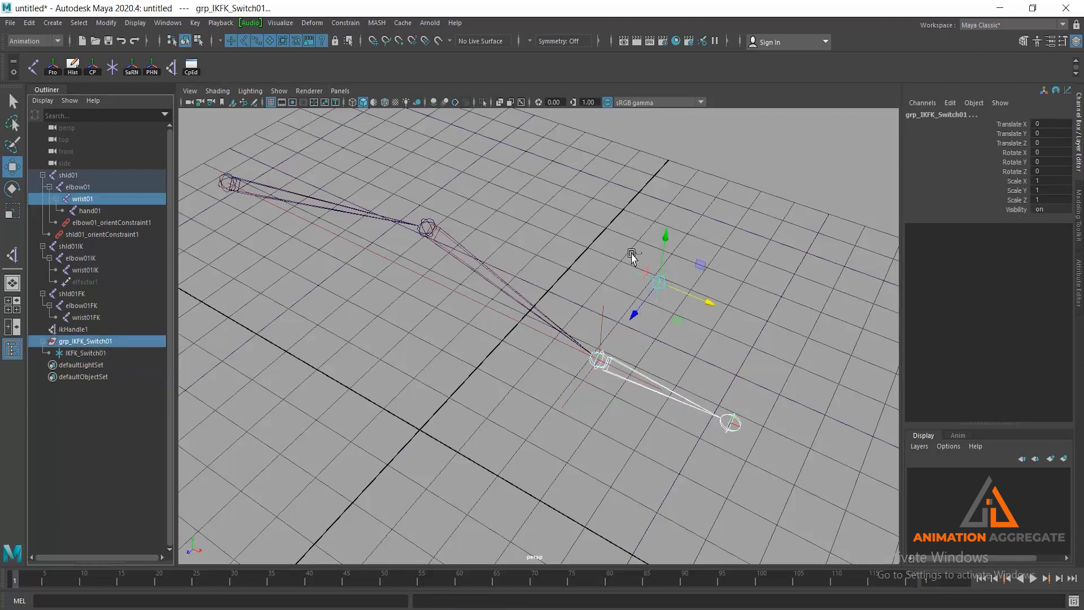
{"action": "left_click", "coordinate": [347, 23]}
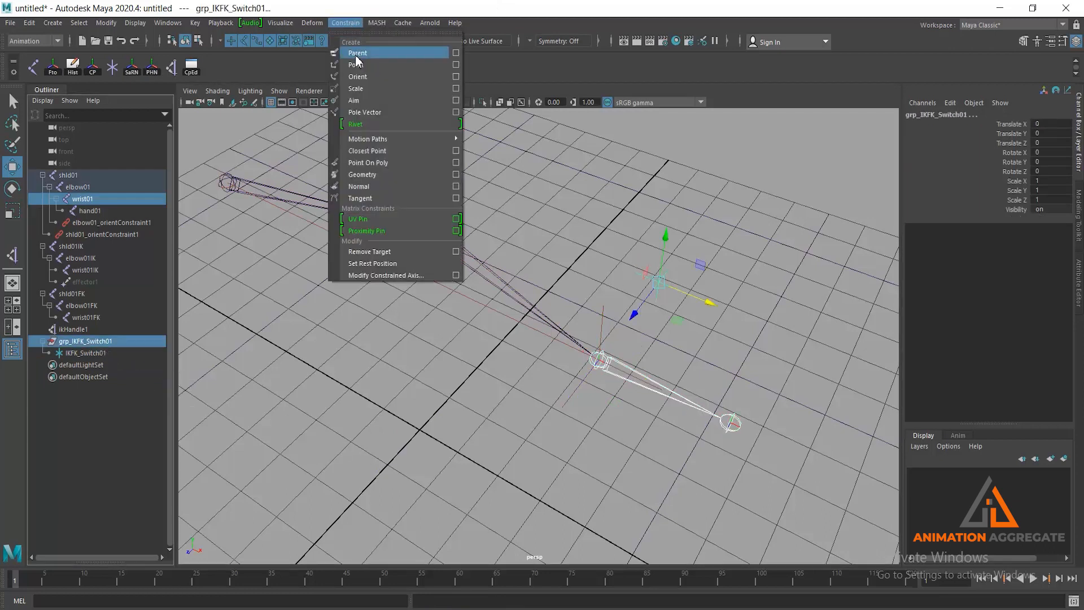
{"action": "left_click", "coordinate": [360, 50]}
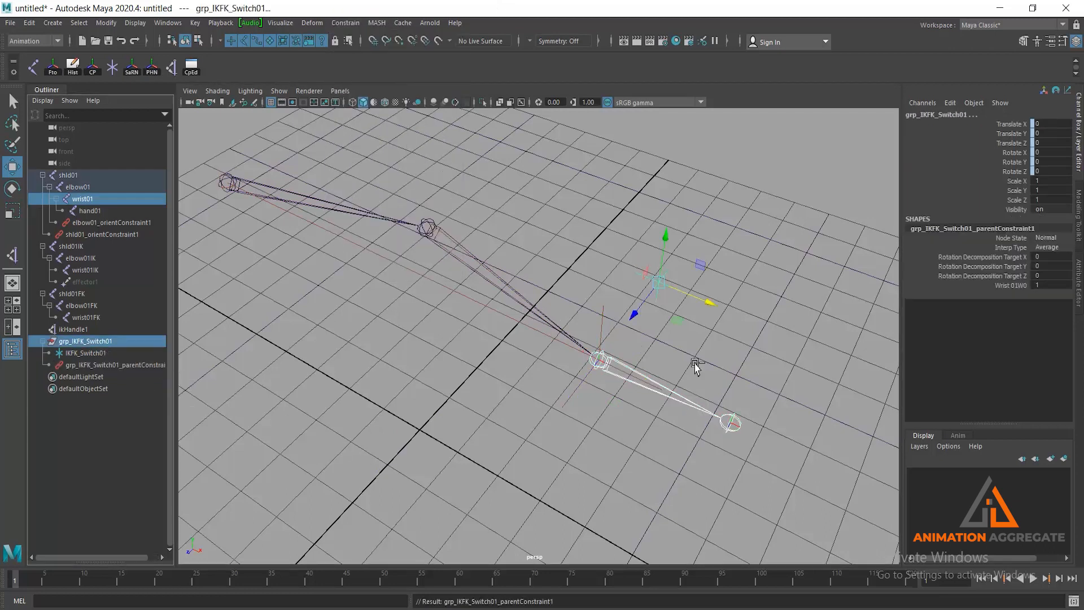
{"action": "left_click", "coordinate": [80, 341]}
Add a keyable enum attribute named Mode with the options IK and FK to IKFK_Switch01, and choose IK
{"action": "left_click", "coordinate": [85, 353]}
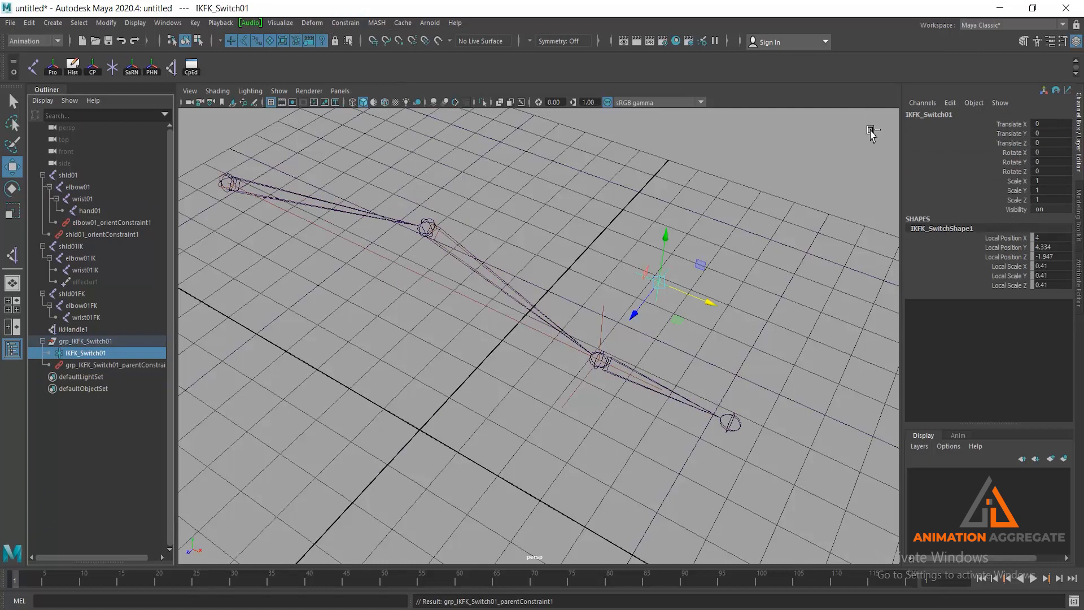
{"action": "left_click_drag", "start_coordinate": [629, 302], "coordinate": [729, 266], "text": "alt"}
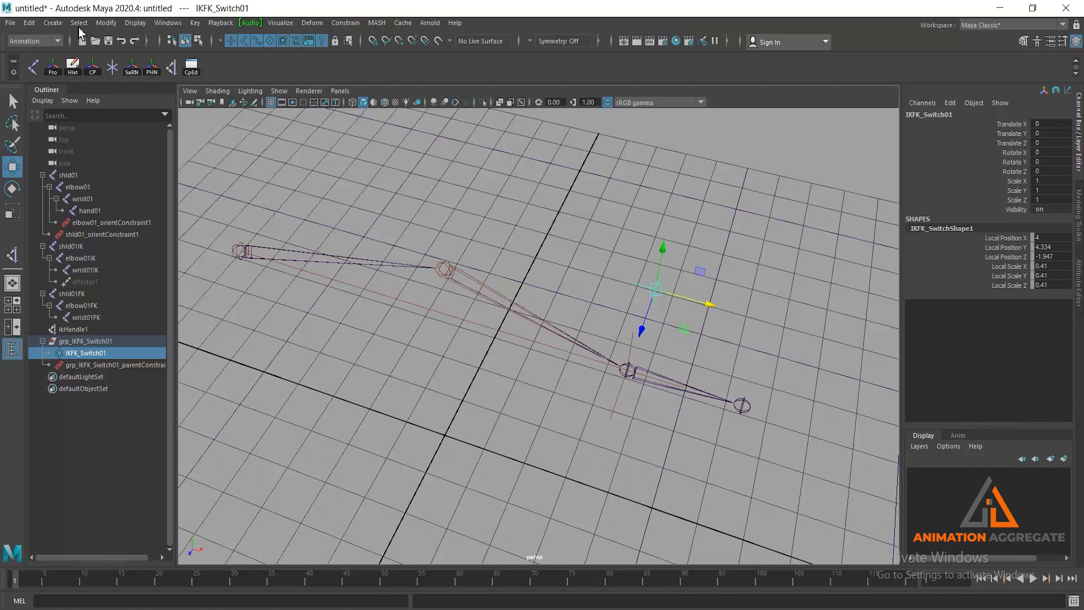
{"action": "left_click", "coordinate": [106, 22]}
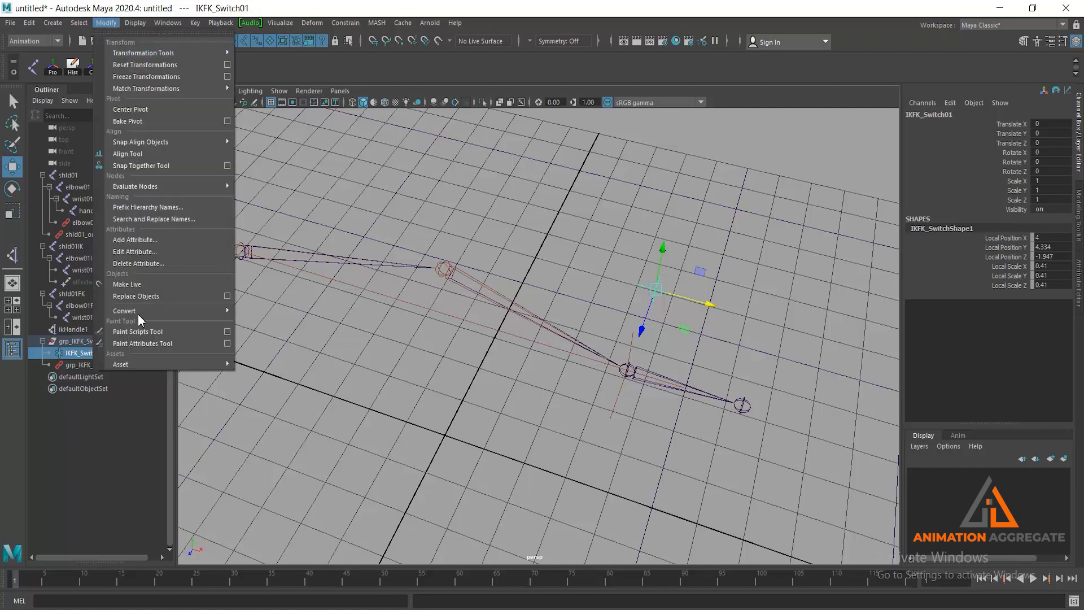
{"action": "left_click", "coordinate": [205, 239]}
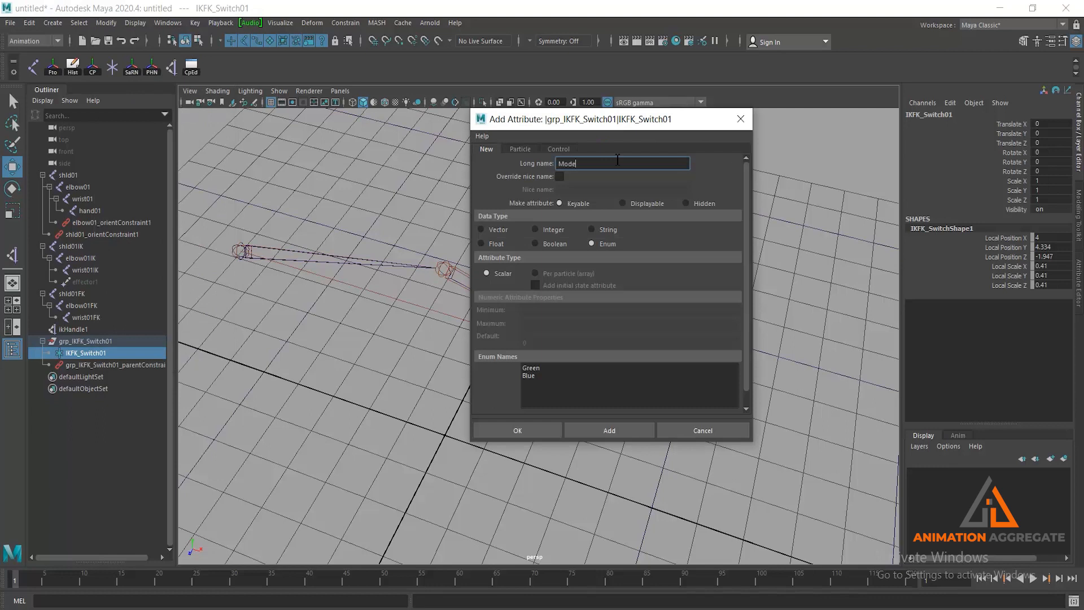
{"action": "left_click", "coordinate": [544, 368]}
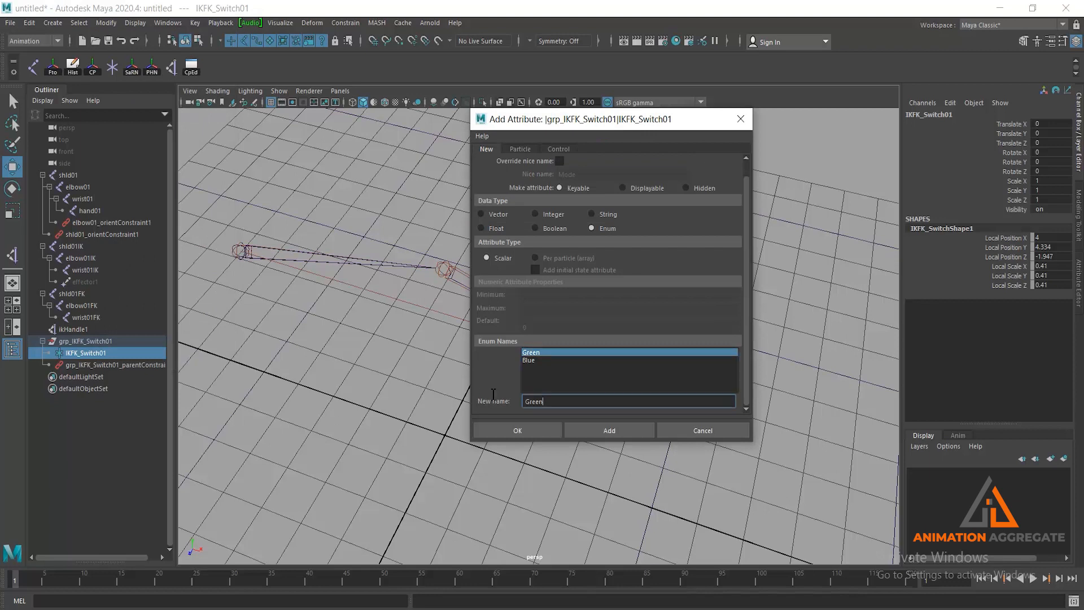
{"action": "type", "text": "IK"}
{"action": "left_click", "coordinate": [553, 361]}
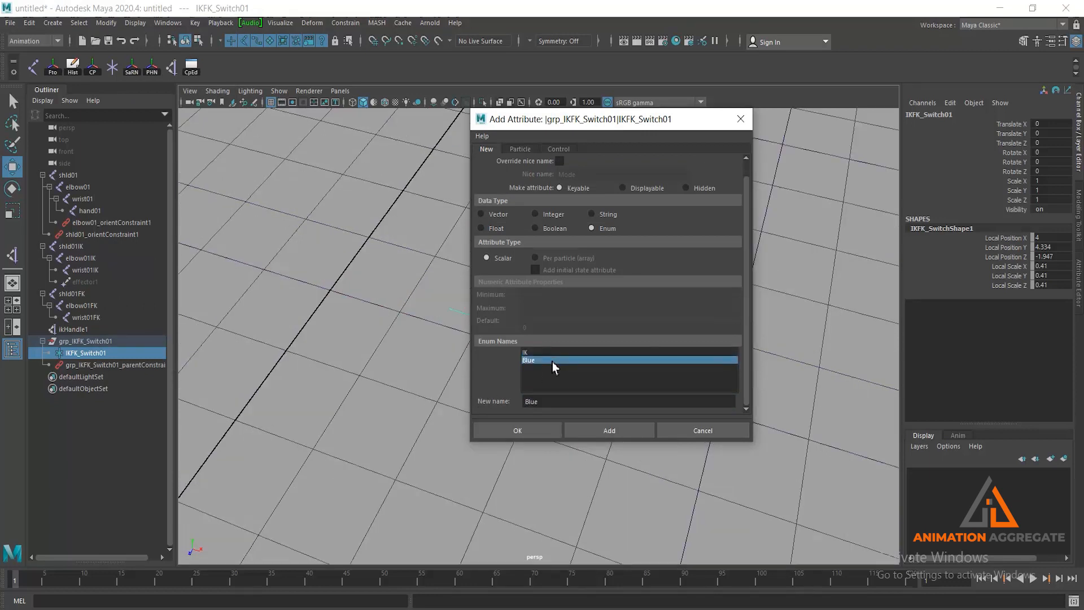
{"action": "double_click", "coordinate": [543, 399]}
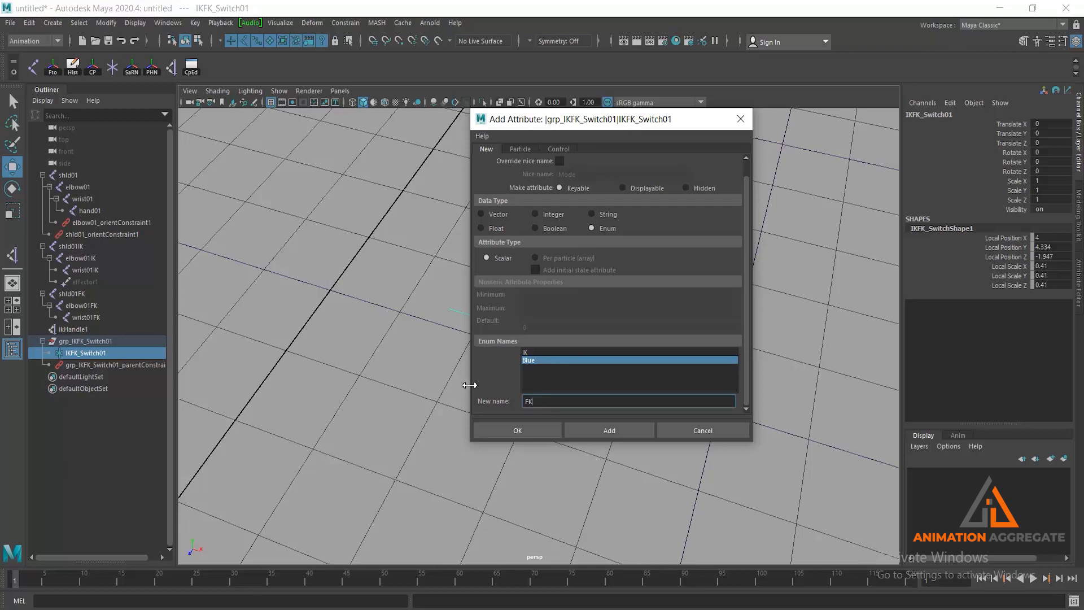
{"action": "key", "text": "Return"}
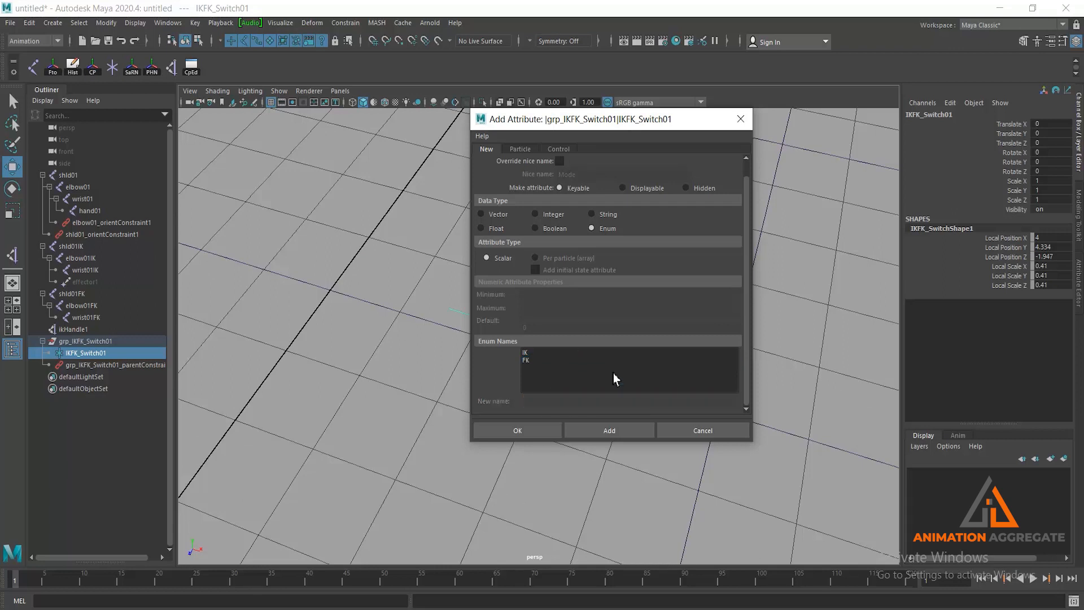
{"action": "left_click", "coordinate": [511, 432]}
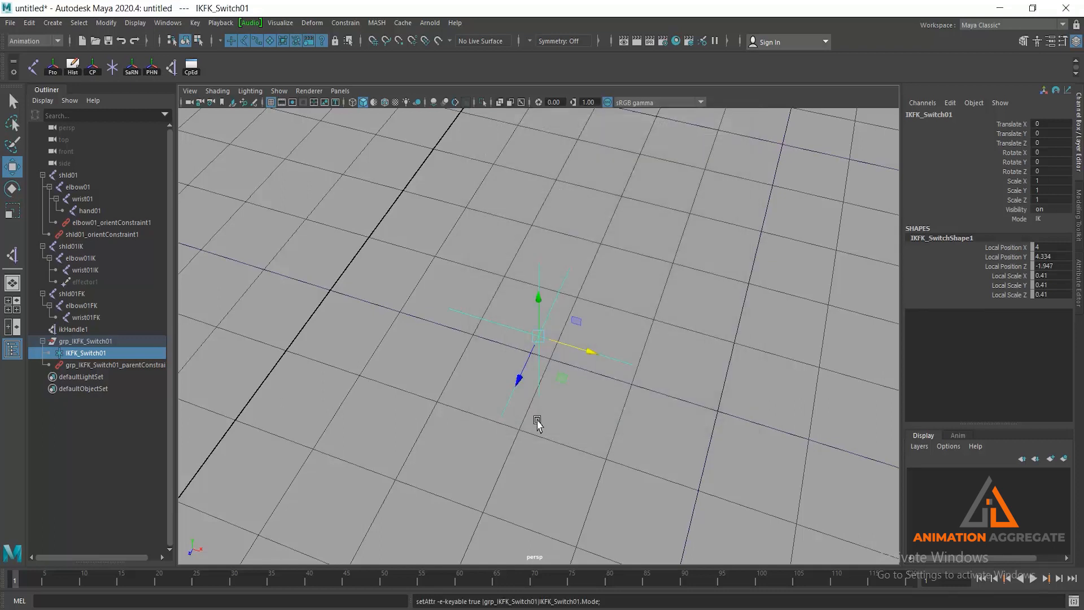
{"action": "left_click", "coordinate": [1050, 219]}
{"action": "left_click", "coordinate": [1048, 229]}
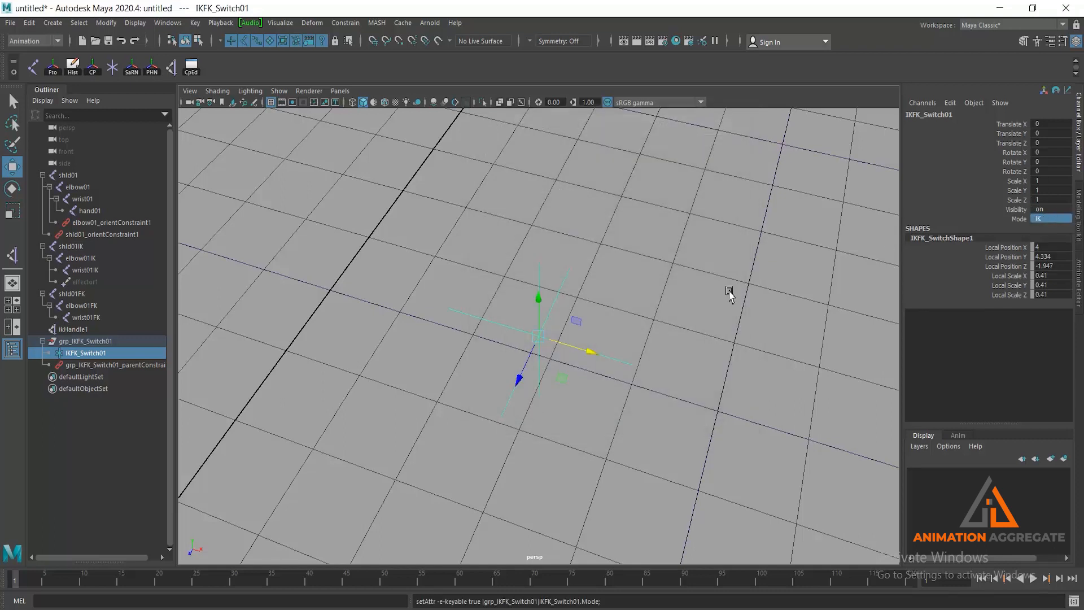
Open the Set Driven Key window and place it clear of the arm joints
{"action": "scroll", "coordinate": [599, 382], "scroll_direction": "down", "scroll_amount": 2}
{"action": "scroll", "coordinate": [647, 389], "scroll_direction": "down", "scroll_amount": 3}
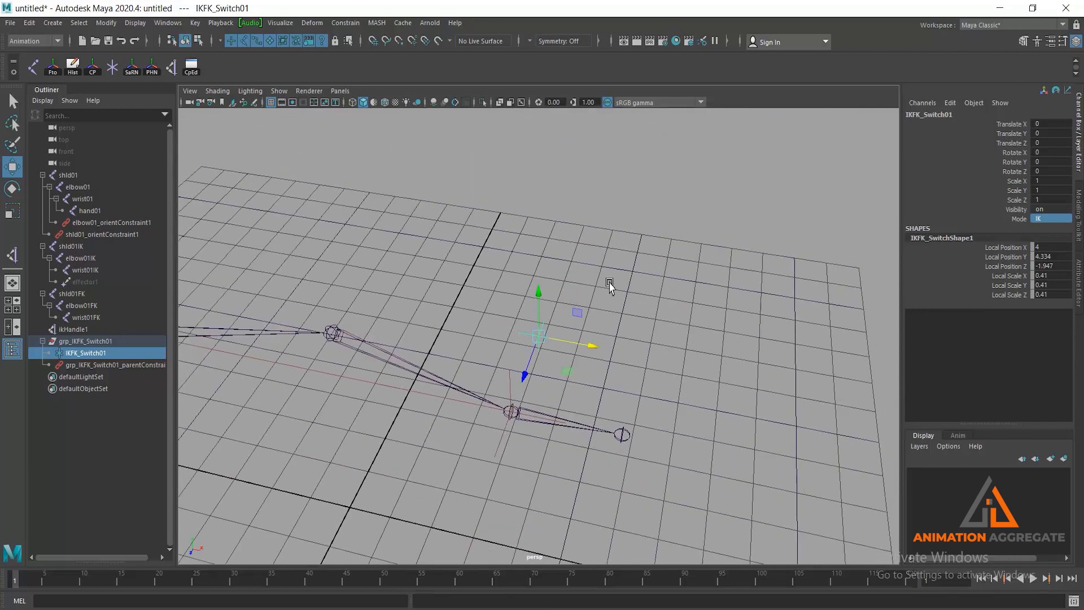
{"action": "left_click_drag", "start_coordinate": [590, 338], "coordinate": [229, 93], "text": "alt"}
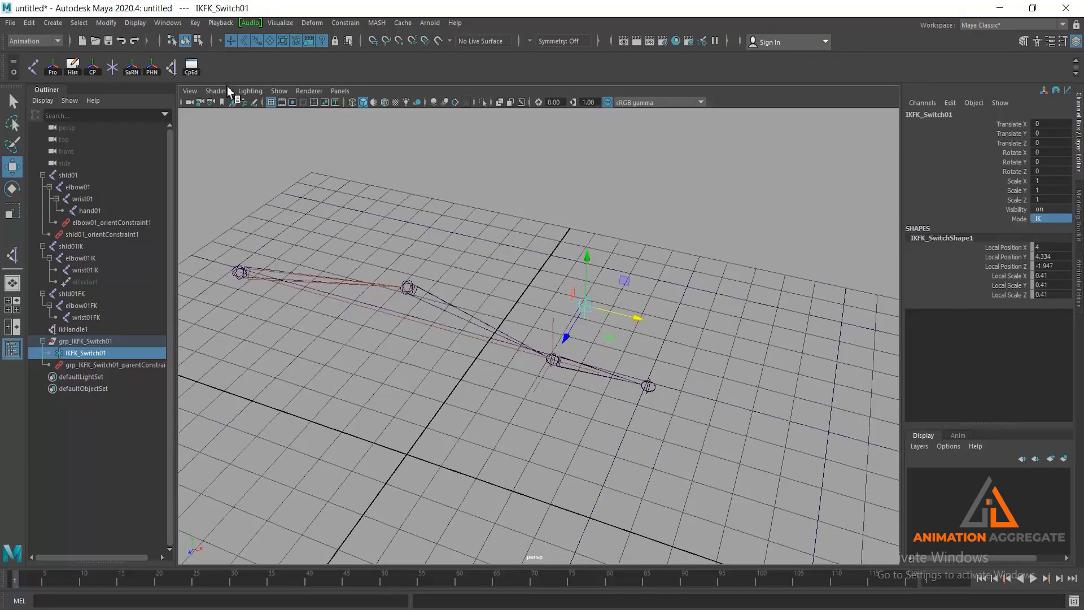
{"action": "left_click", "coordinate": [194, 23]}
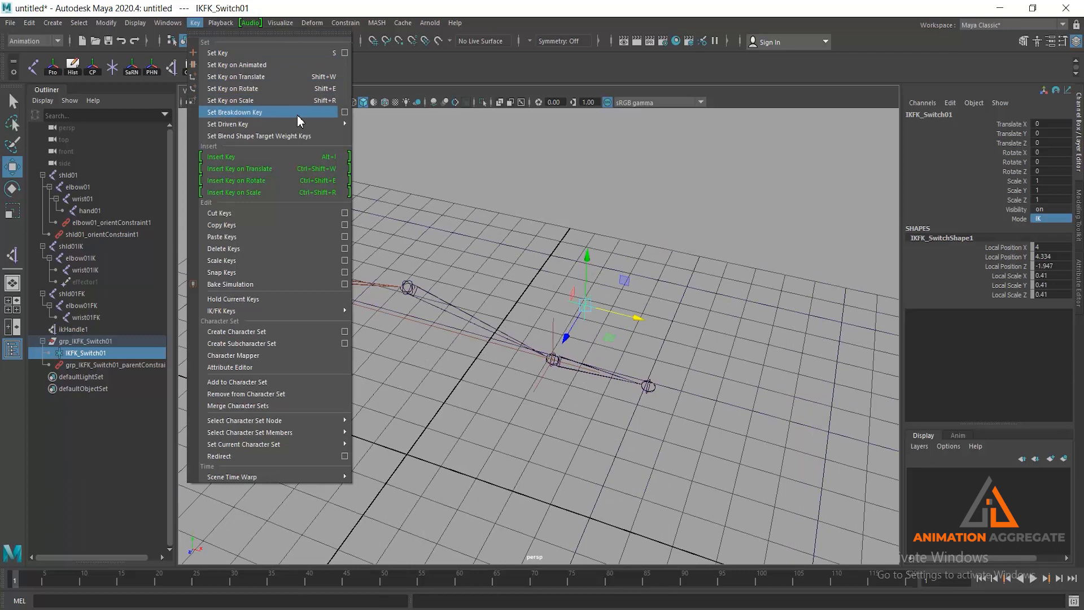
{"action": "mouse_move", "coordinate": [325, 127]}
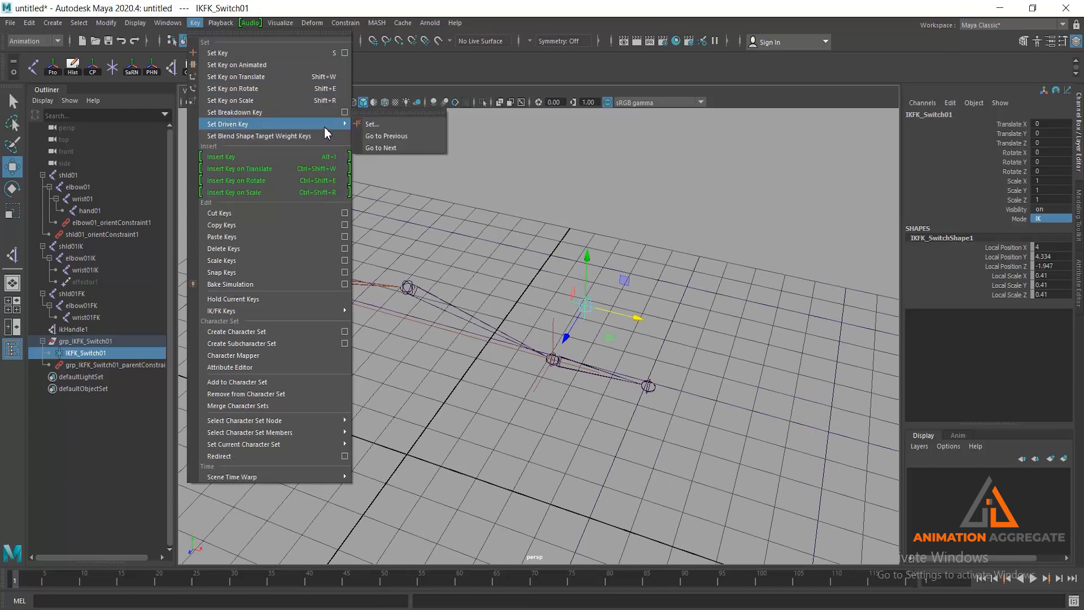
{"action": "left_click", "coordinate": [371, 124]}
{"action": "left_click_drag", "start_coordinate": [304, 102], "coordinate": [838, 115]}
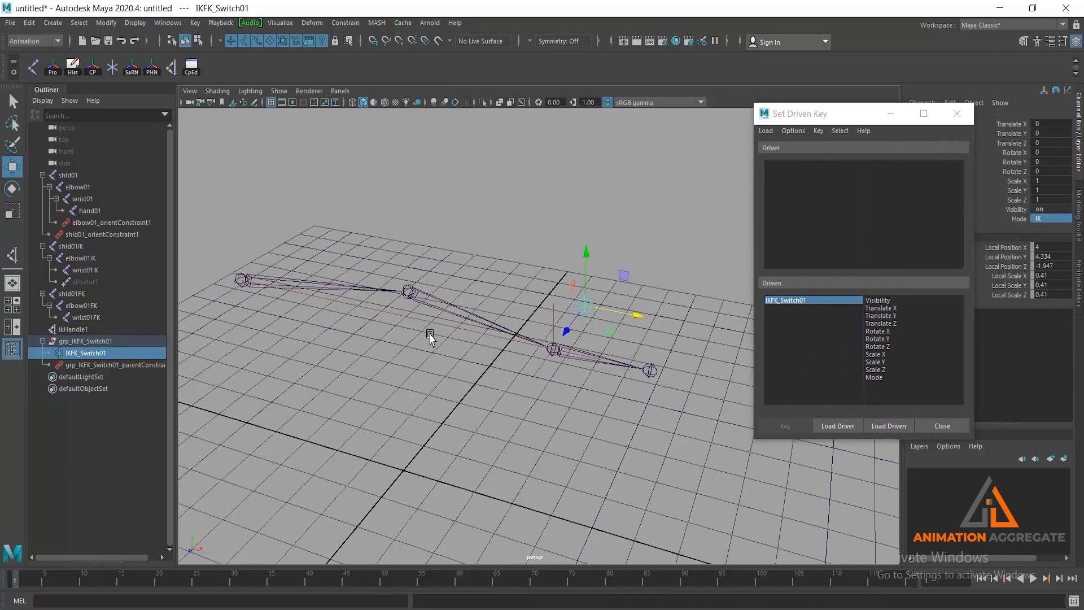
{"action": "middle_click_drag", "start_coordinate": [429, 334], "coordinate": [380, 342], "text": "alt"}
{"action": "right_click_drag", "start_coordinate": [380, 343], "coordinate": [427, 330], "text": "alt"}
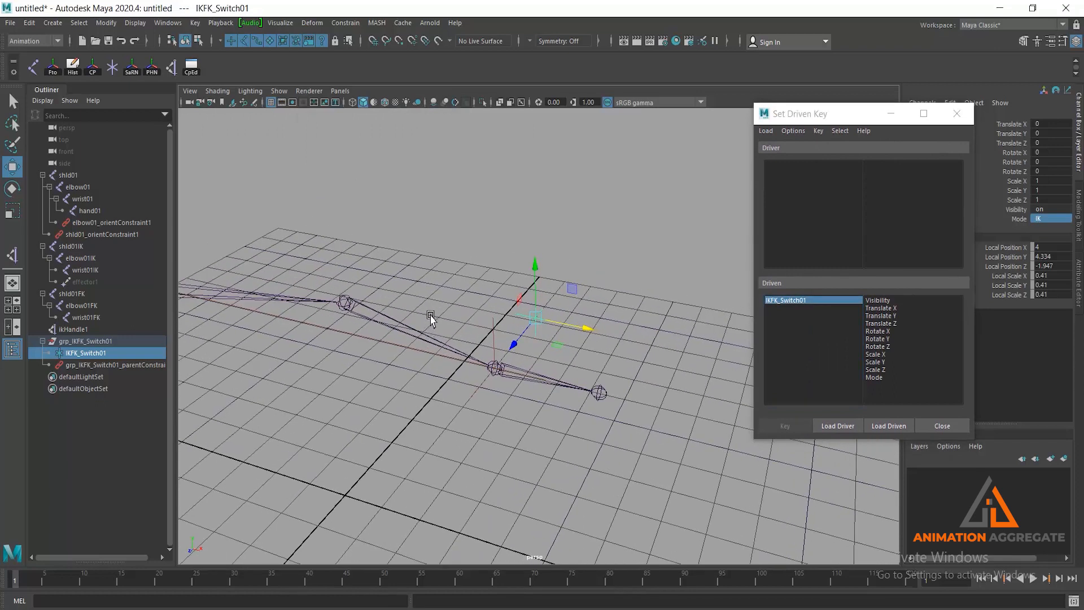
Compare the IK and FK weight channels of shld01_orientConstraint1 and elbow01_orientConstraint1
{"action": "left_click", "coordinate": [123, 235]}
{"action": "left_click", "coordinate": [127, 221]}
{"action": "left_click", "coordinate": [128, 234]}
{"action": "left_click", "coordinate": [130, 222]}
{"action": "left_click", "coordinate": [132, 234]}
{"action": "left_click", "coordinate": [134, 224]}
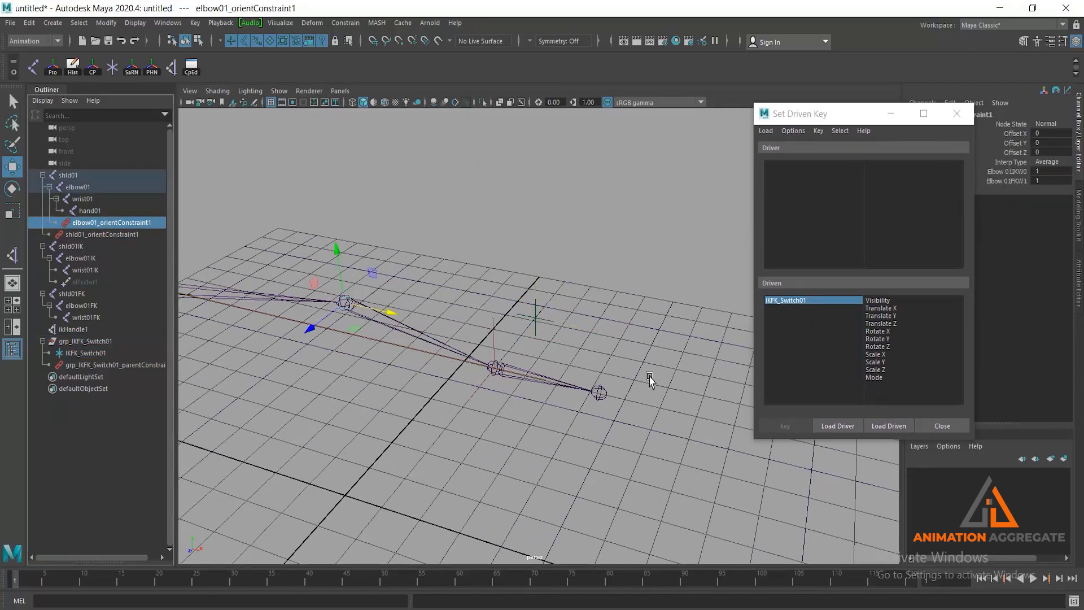
Load IKFK_Switch01 as the driver and elbow01_orientConstraint1 as the driven object for Set Driven Key
{"action": "left_click", "coordinate": [541, 318]}
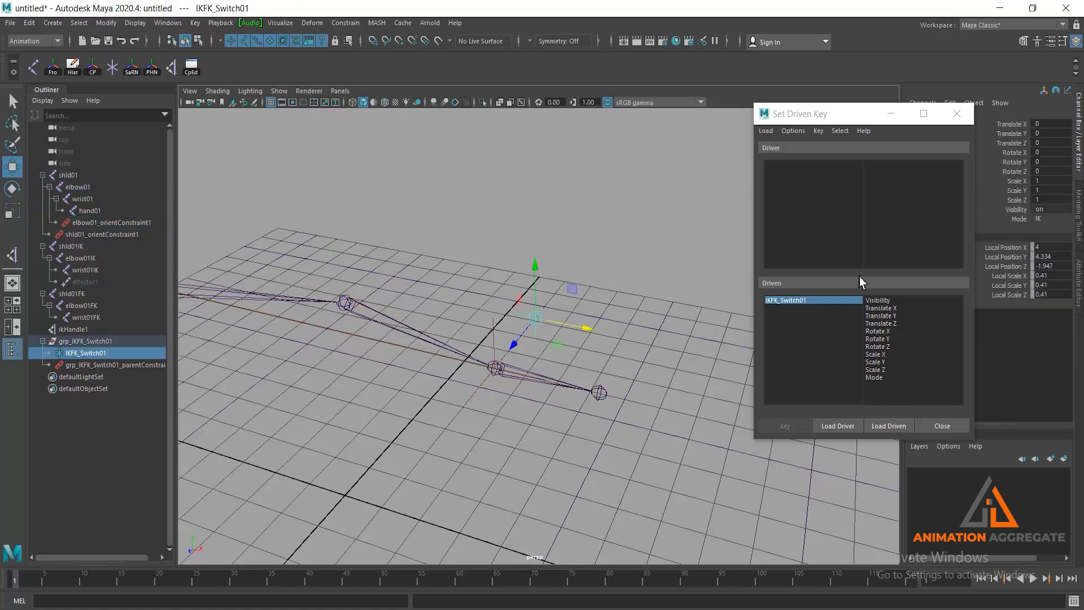
{"action": "left_click", "coordinate": [837, 427]}
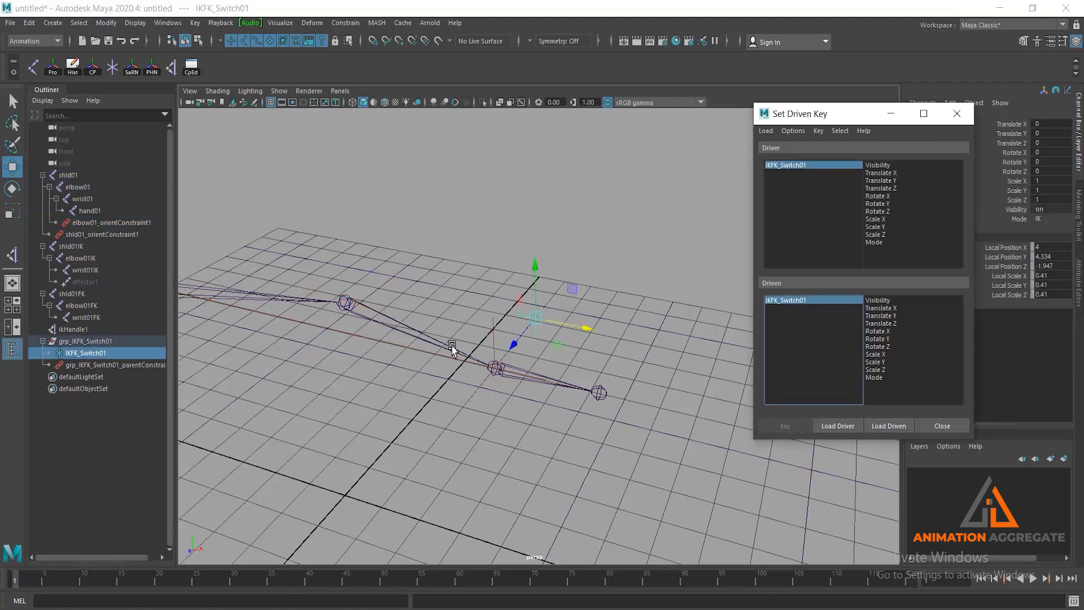
{"action": "left_click", "coordinate": [106, 224]}
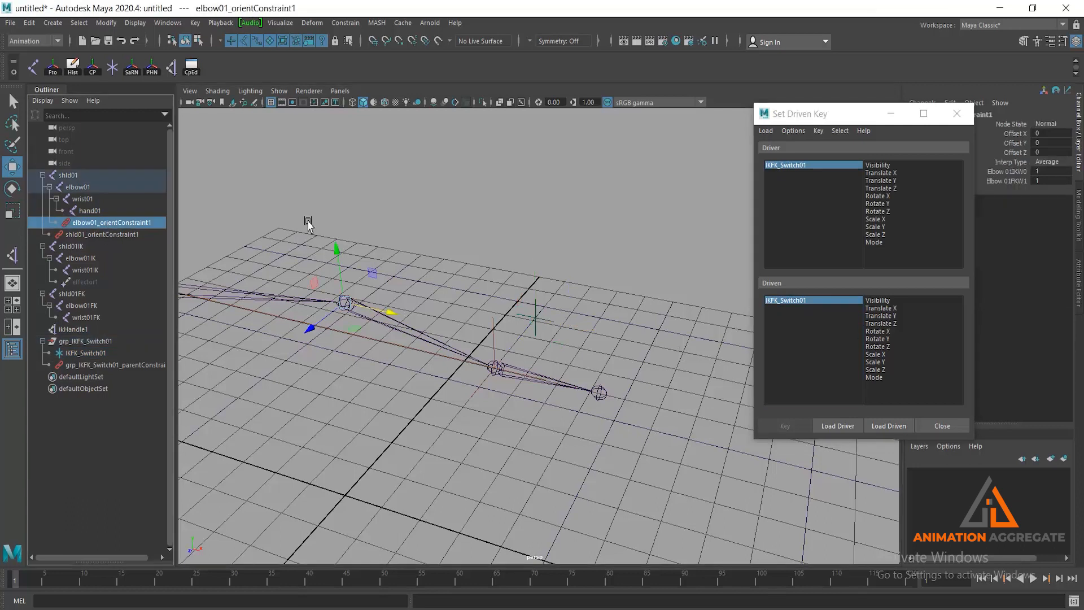
{"action": "left_click", "coordinate": [888, 427]}
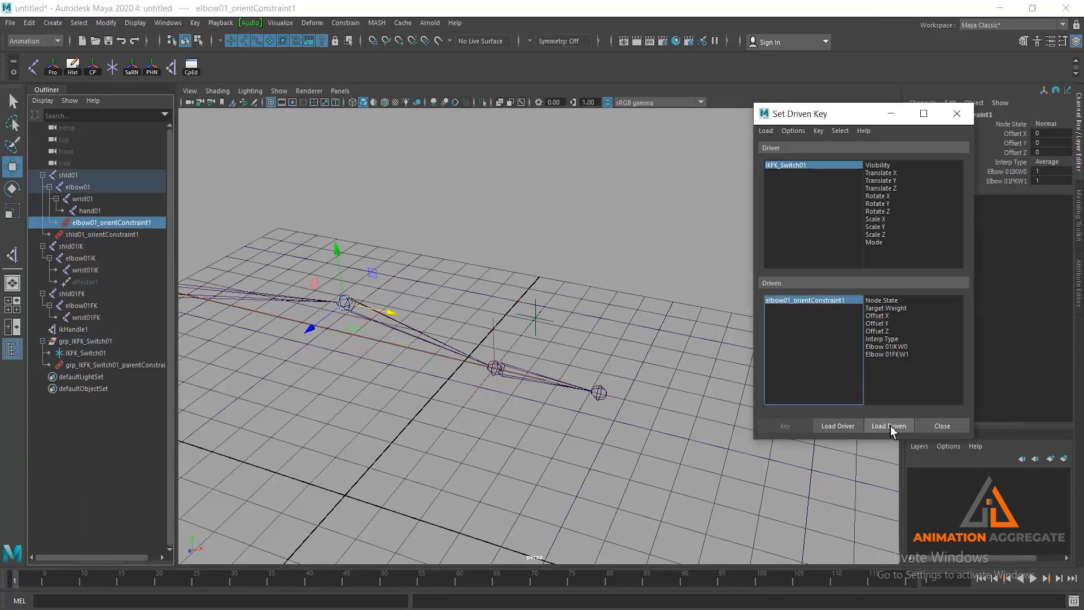
{"action": "left_click_drag", "start_coordinate": [832, 119], "coordinate": [739, 94]}
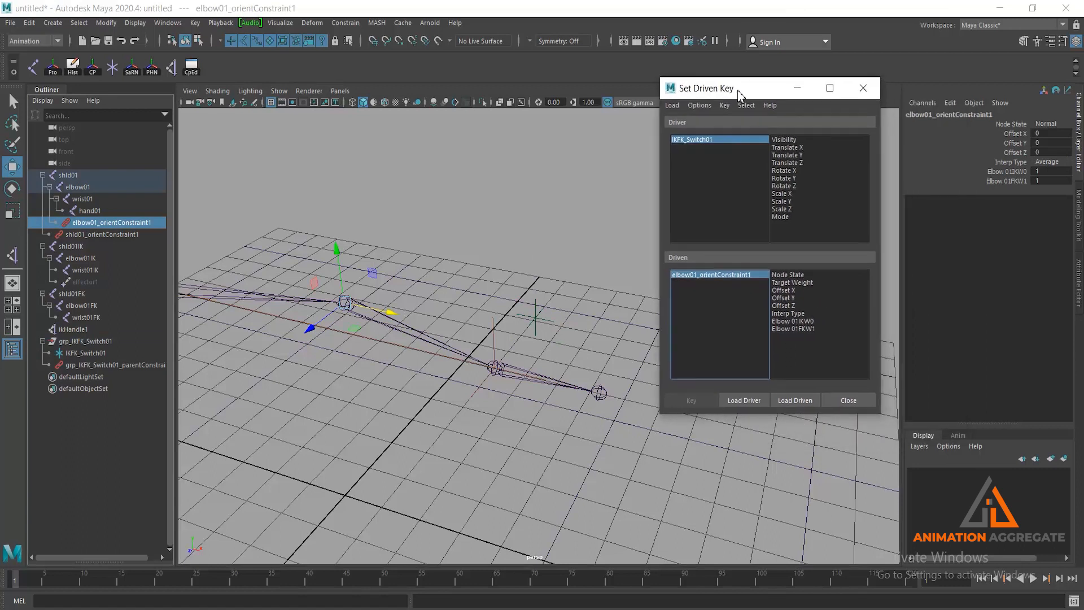
Choose Mode as the driver attribute and Elbow 01IKW0 and Elbow 01FKW1 as the driven attributes
{"action": "left_click", "coordinate": [781, 217]}
{"action": "left_click_drag", "start_coordinate": [792, 321], "coordinate": [793, 329]}
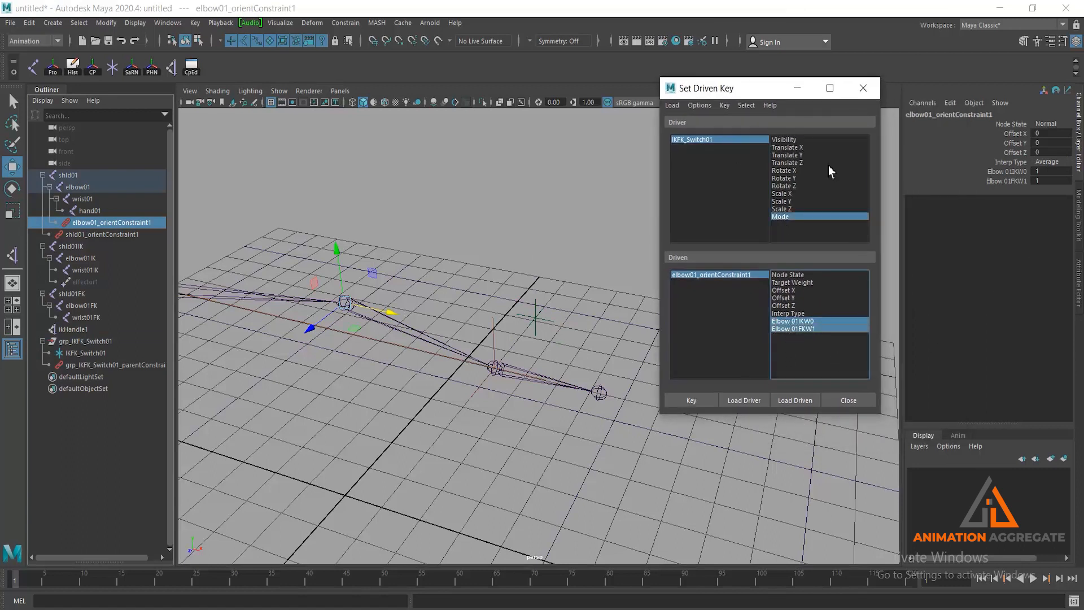
{"action": "left_click", "coordinate": [725, 140]}
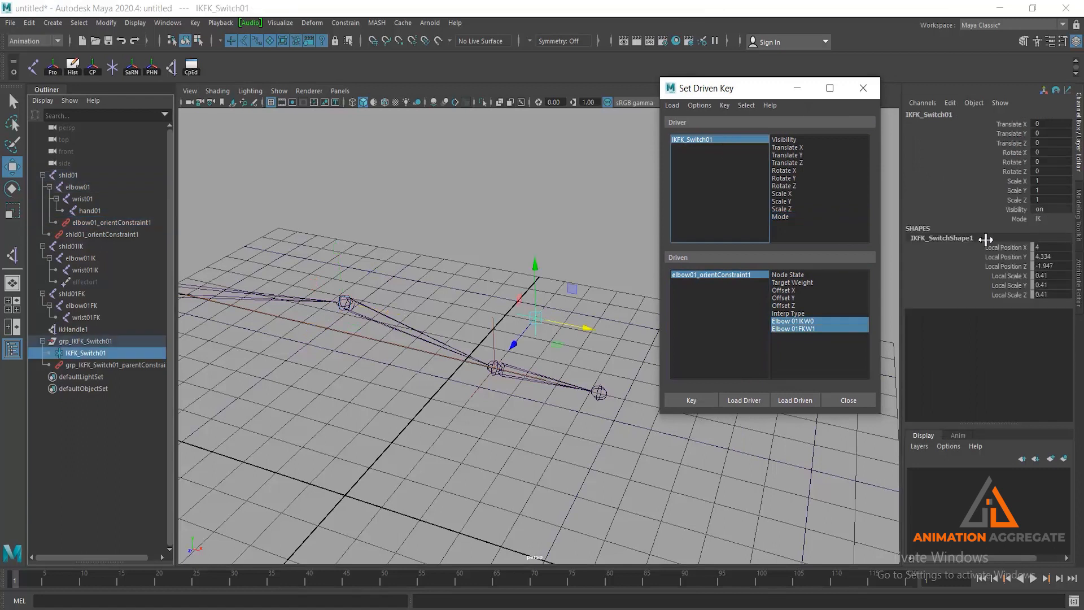
{"action": "left_click", "coordinate": [739, 306]}
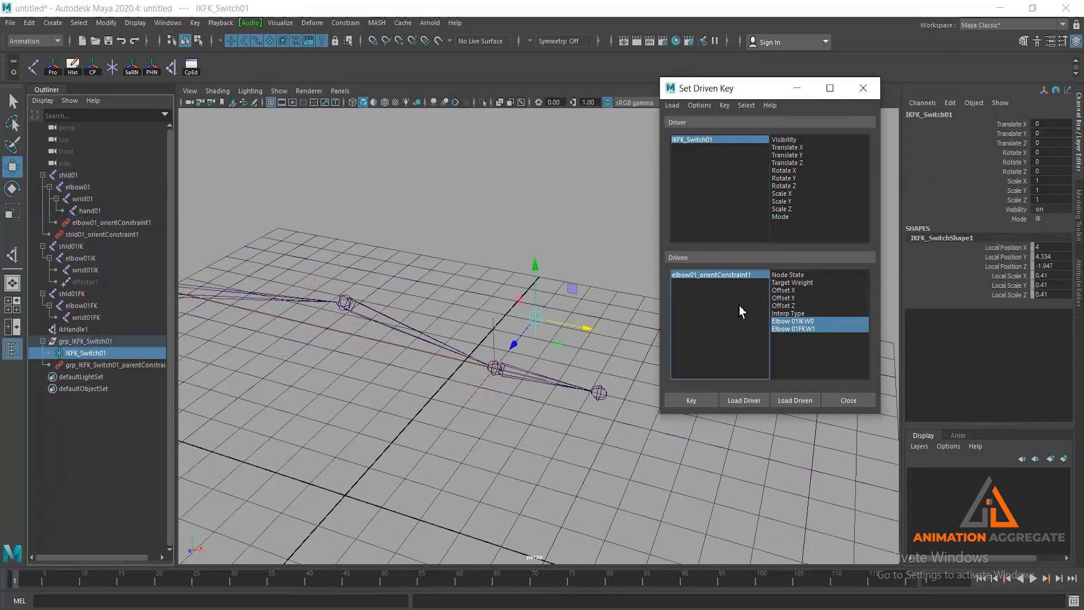
{"action": "left_click", "coordinate": [797, 217]}
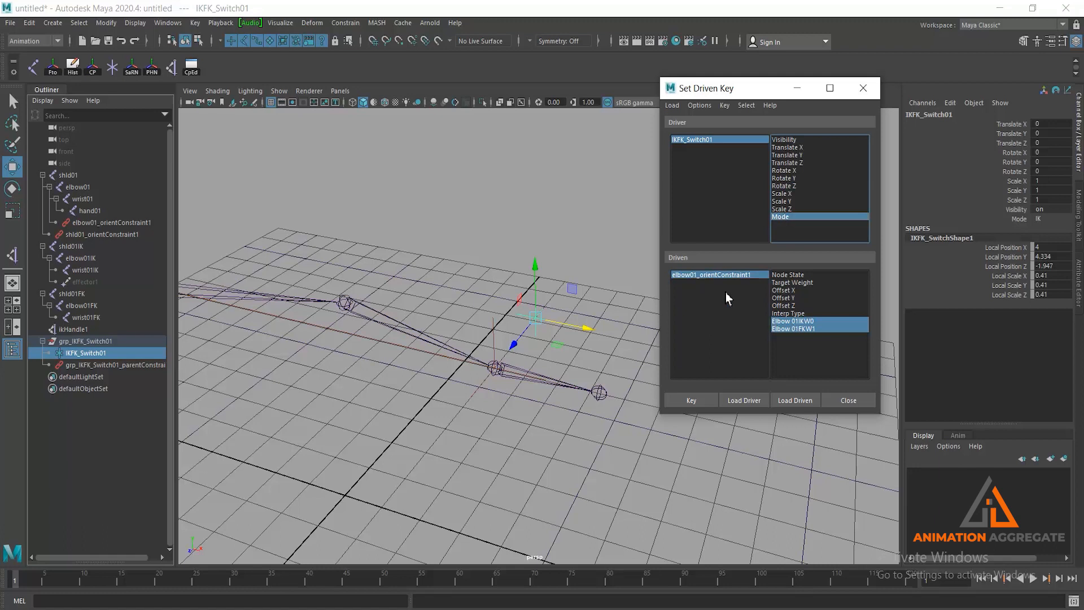
Set Elbow 01FKW1 to 0 and key both elbow constraint weights against the IK mode
{"action": "left_click", "coordinate": [723, 274]}
{"action": "left_click", "coordinate": [798, 321]}
{"action": "left_click", "coordinate": [811, 329], "text": "shift"}
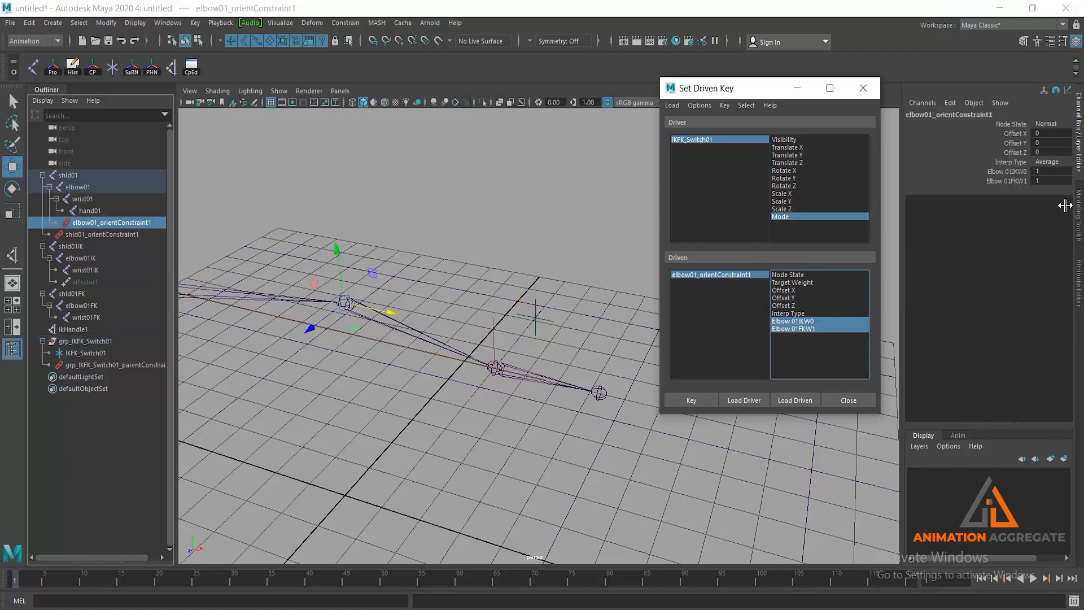
{"action": "left_click", "coordinate": [1053, 181]}
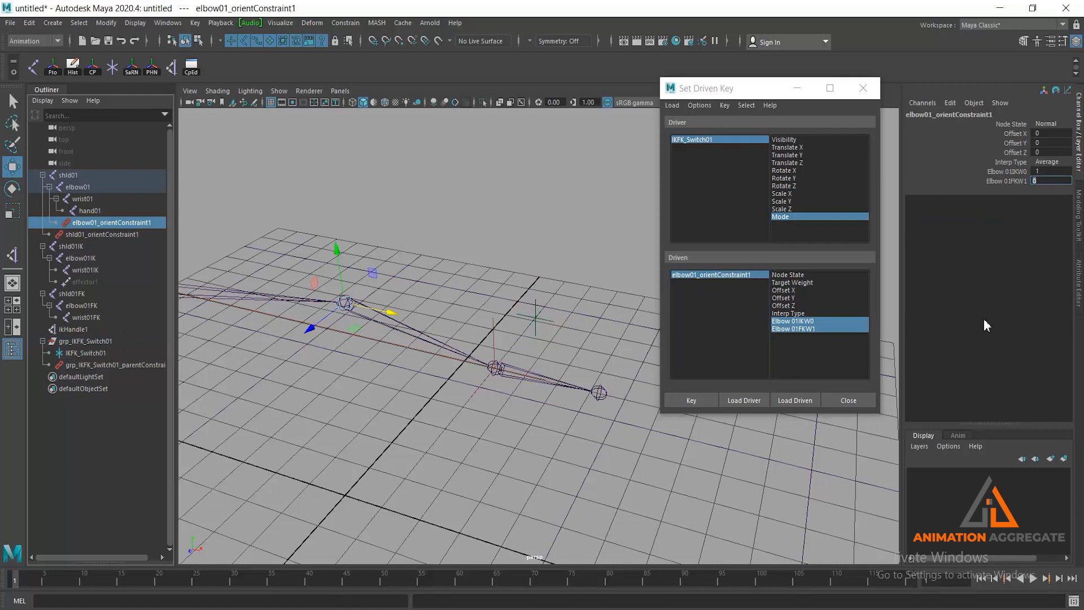
{"action": "left_click", "coordinate": [698, 398]}
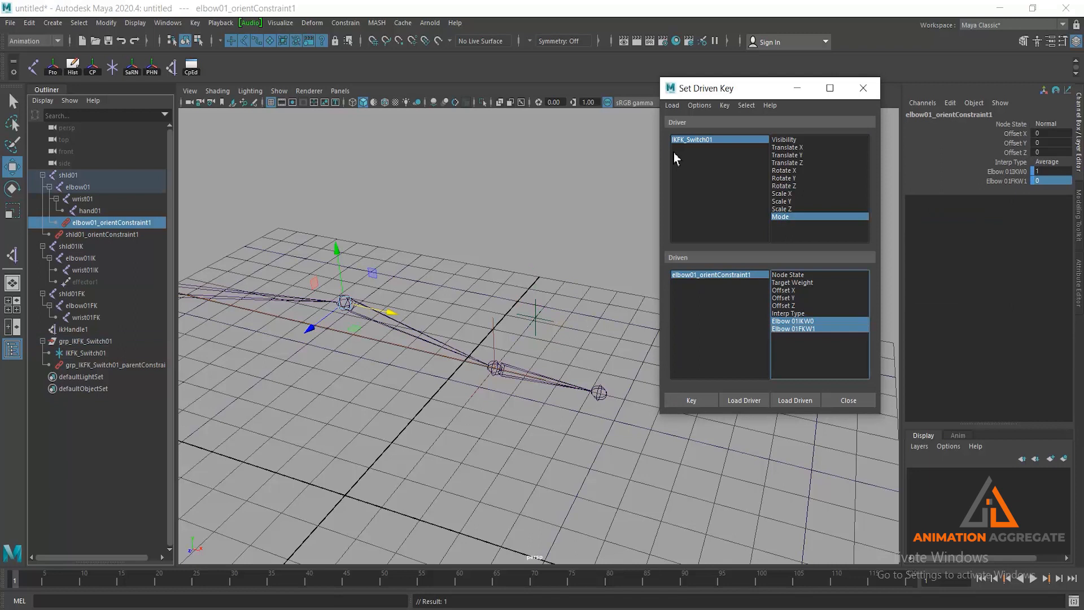
Key the elbow orient constraint weights against the FK mode, with Elbow 01IKW0 at 0 and Elbow 01FKW1 at 1
{"action": "left_click", "coordinate": [703, 140]}
{"action": "left_click", "coordinate": [1048, 219]}
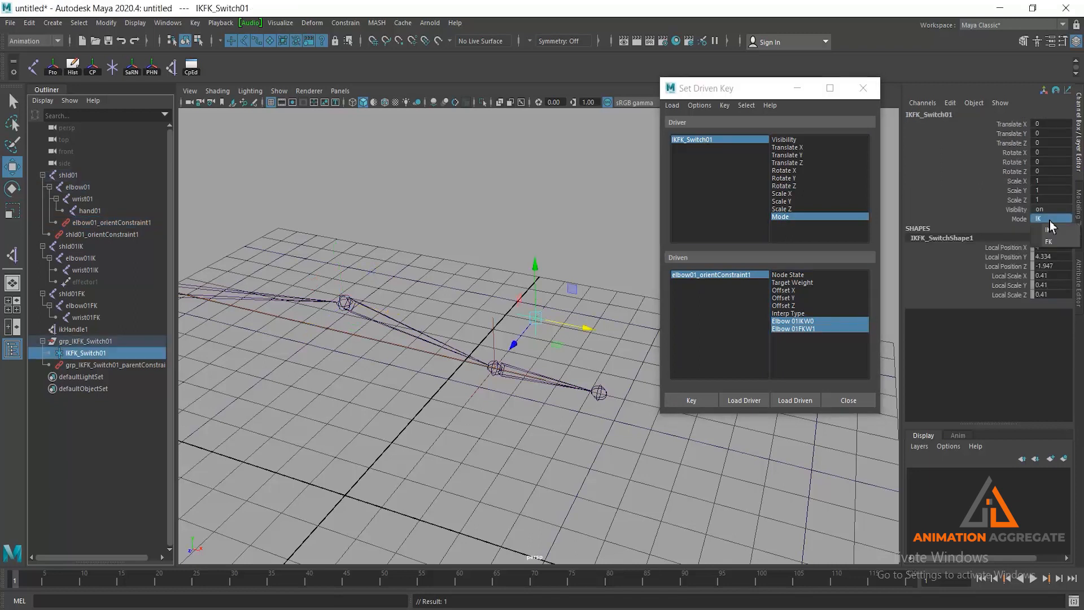
{"action": "left_click", "coordinate": [1048, 241]}
{"action": "left_click", "coordinate": [725, 275]}
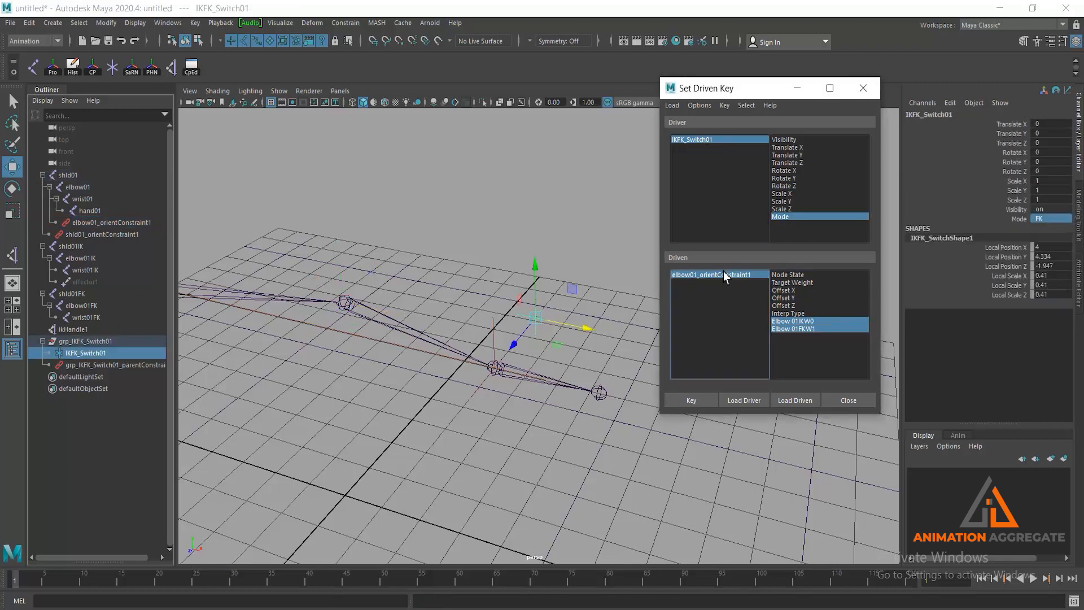
{"action": "left_click", "coordinate": [723, 275]}
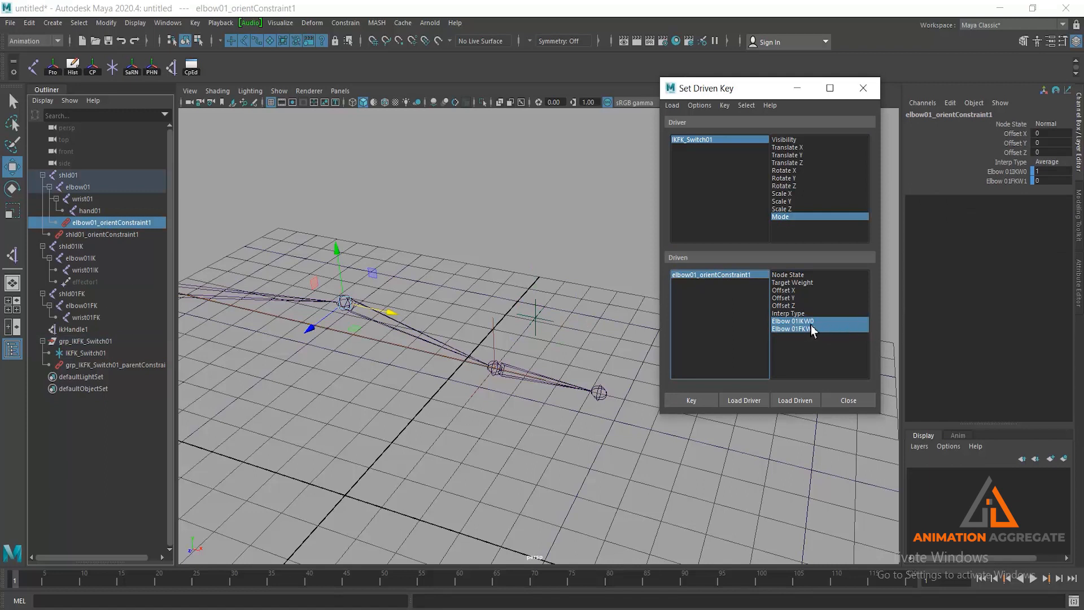
{"action": "double_click", "coordinate": [1050, 171]}
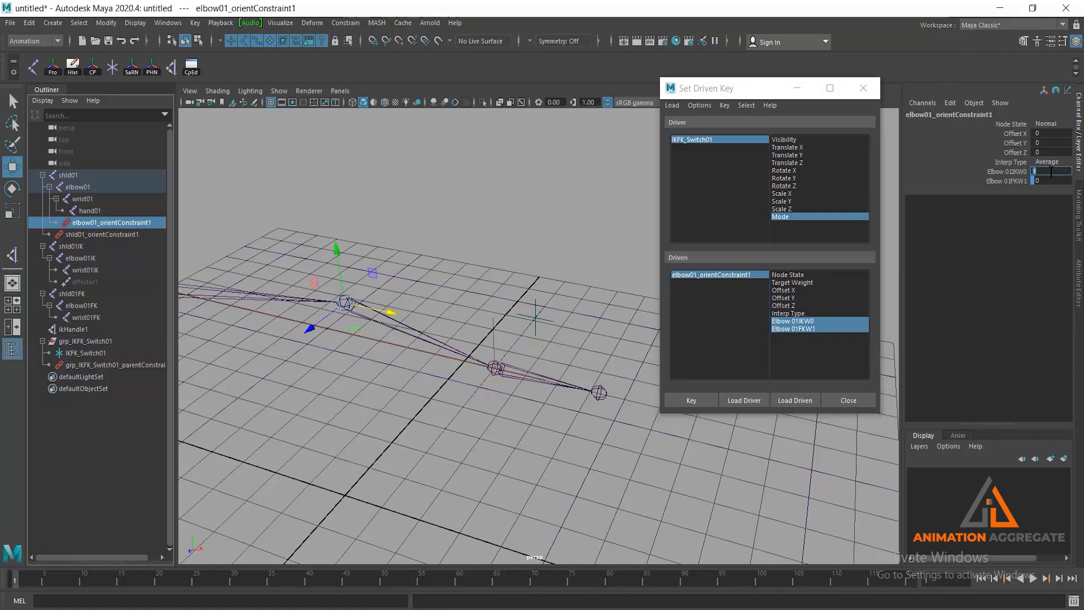
{"action": "type", "text": "0"}
{"action": "key", "text": "Tab"}
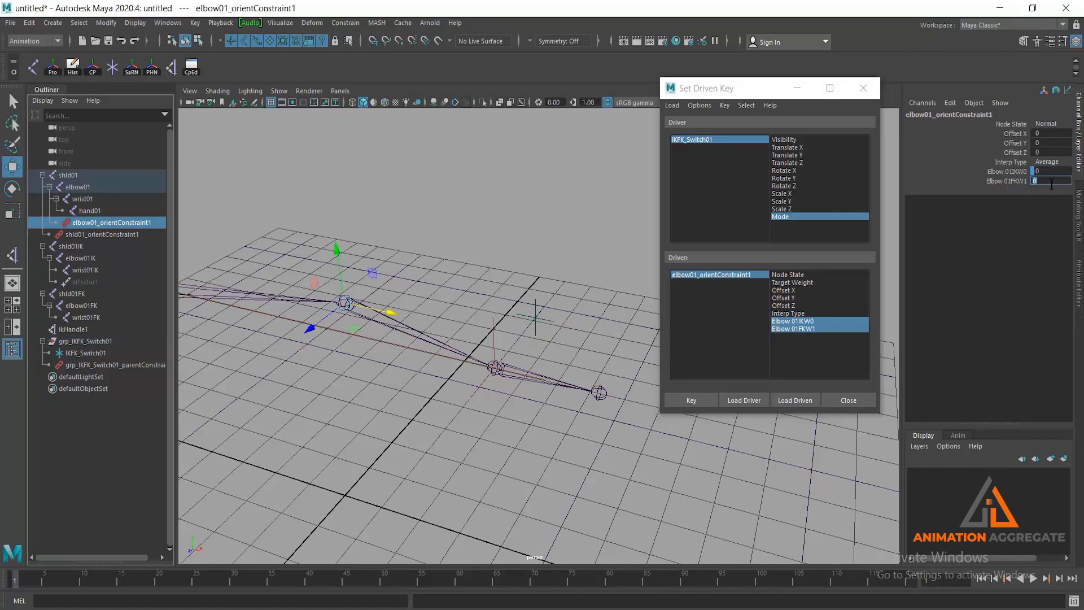
{"action": "type", "text": "1"}
{"action": "left_click", "coordinate": [684, 400]}
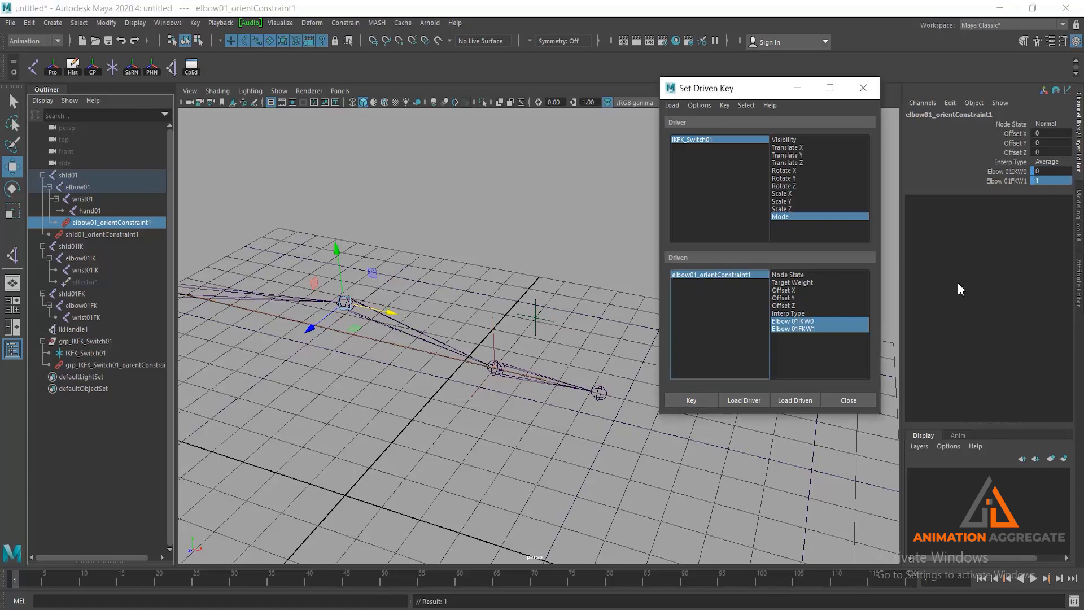
Load shld01_orientConstraint1 as the driven object and choose Shld 01IKW0 and Shld 01FKW1 as its driven attributes
{"action": "left_click", "coordinate": [136, 234]}
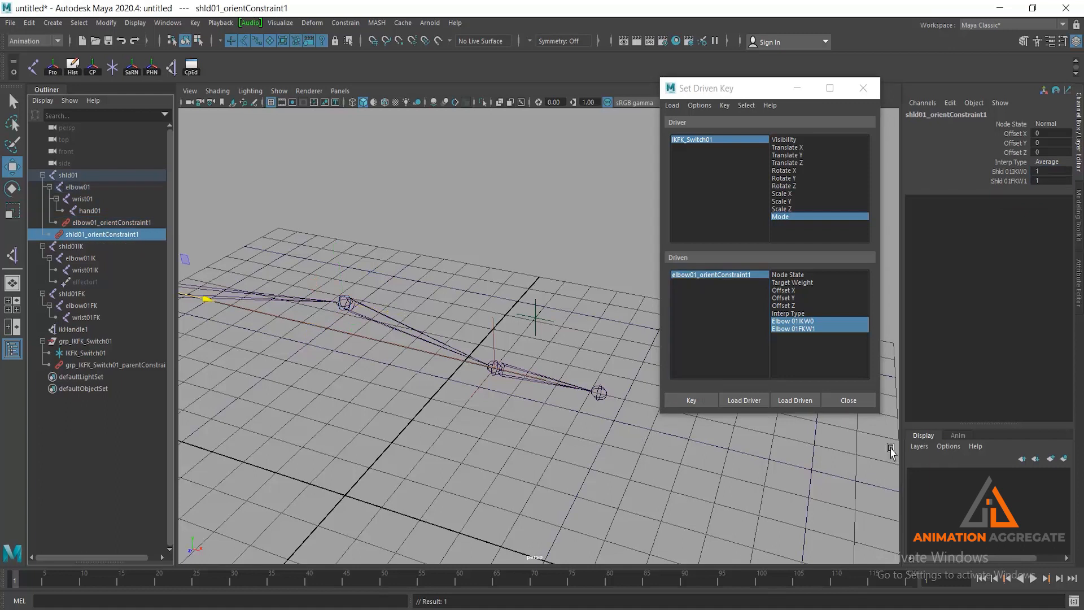
{"action": "left_click", "coordinate": [792, 401]}
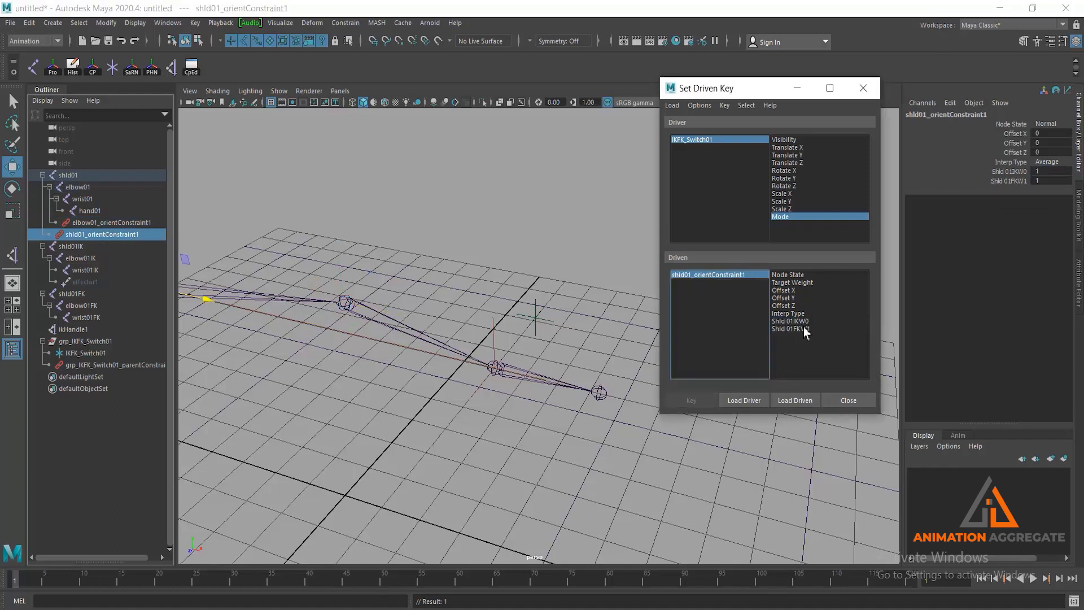
{"action": "left_click", "coordinate": [713, 141]}
{"action": "left_click", "coordinate": [745, 275]}
{"action": "left_click_drag", "start_coordinate": [814, 323], "coordinate": [815, 335]}
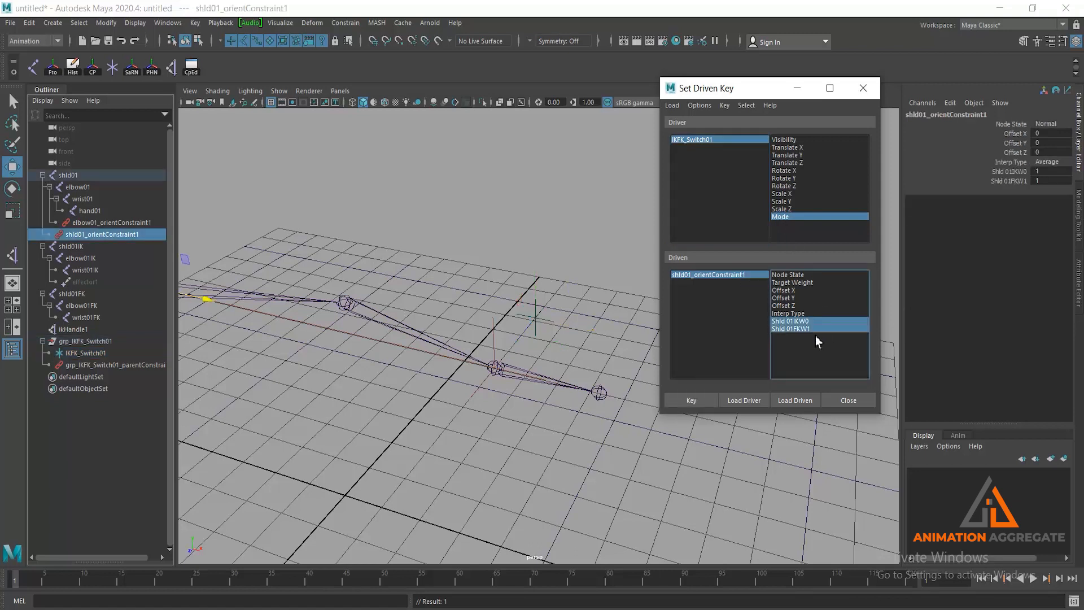
Set Shld 01IKW0 to 0 and key both shoulder constraint weights against the FK mode
{"action": "left_click", "coordinate": [1046, 171]}
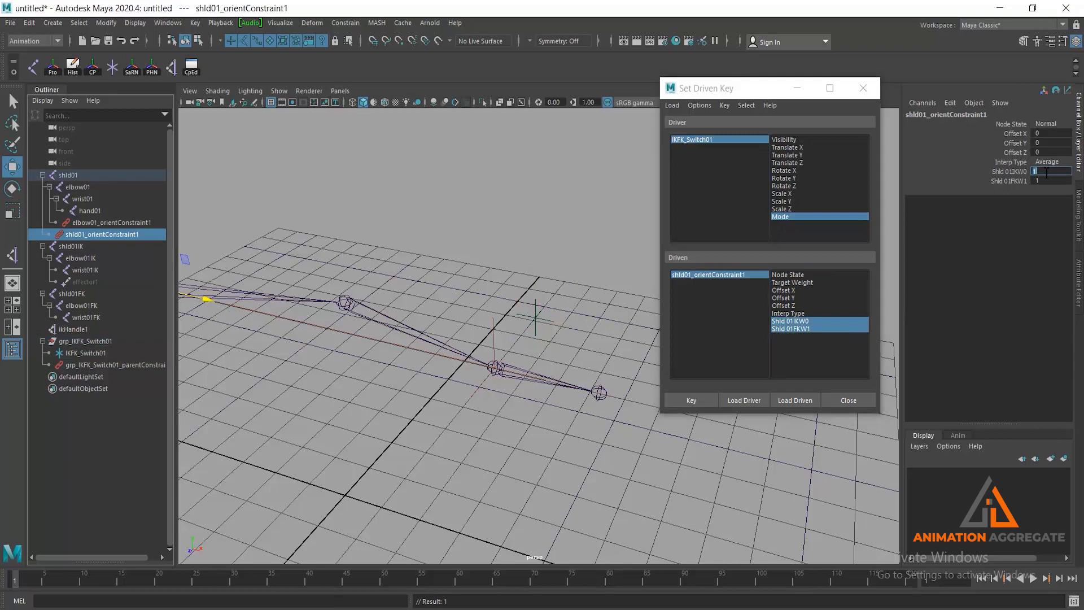
{"action": "key", "text": "Return"}
{"action": "left_click", "coordinate": [689, 405]}
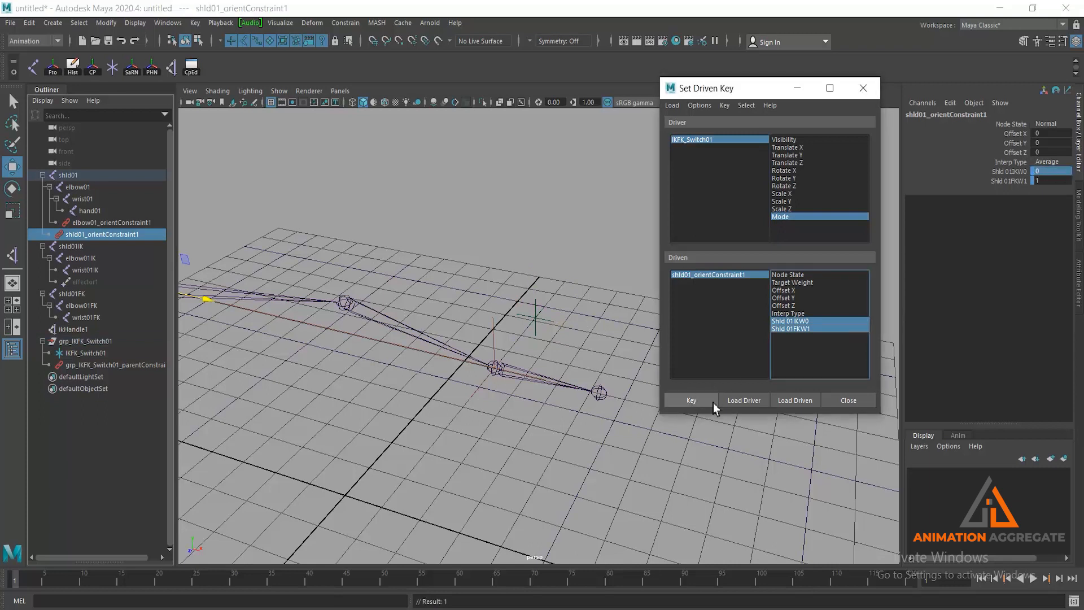
Key the shoulder constraint weights against the IK mode with Shld 01IKW0 at 1 and Shld 01FKW1 at 0, and close Set Driven Key
{"action": "left_click", "coordinate": [704, 140]}
{"action": "left_click", "coordinate": [1047, 221]}
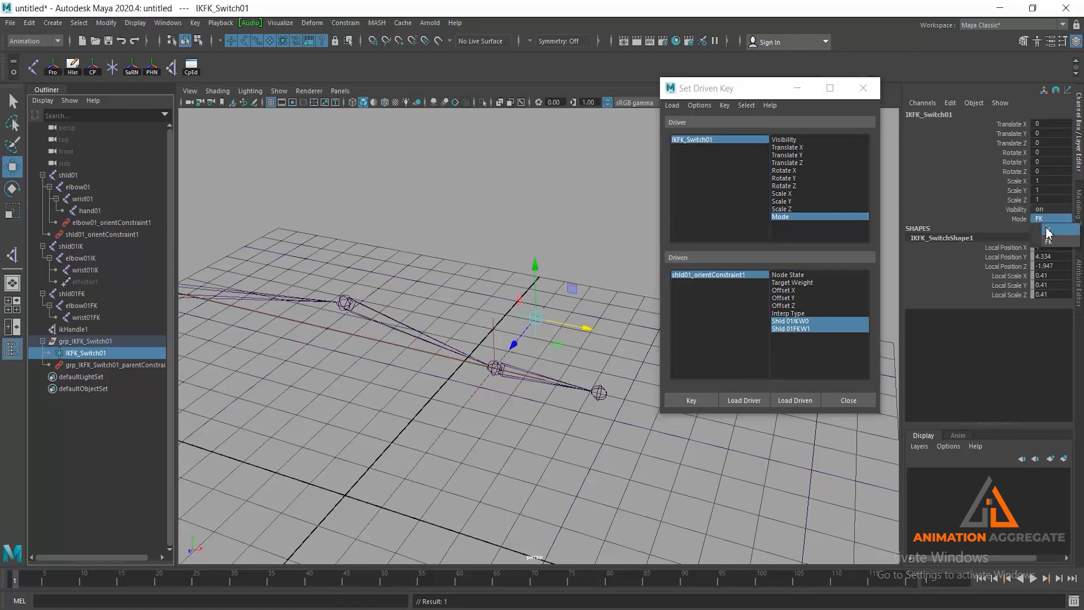
{"action": "left_click", "coordinate": [1048, 231]}
{"action": "left_click", "coordinate": [742, 275]}
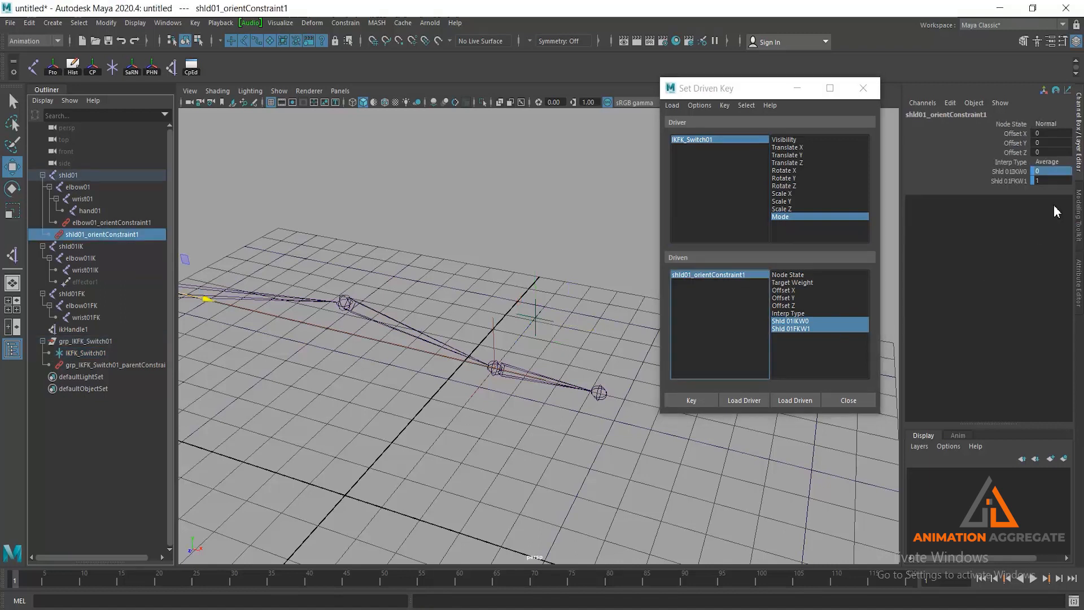
{"action": "left_click", "coordinate": [1053, 172]}
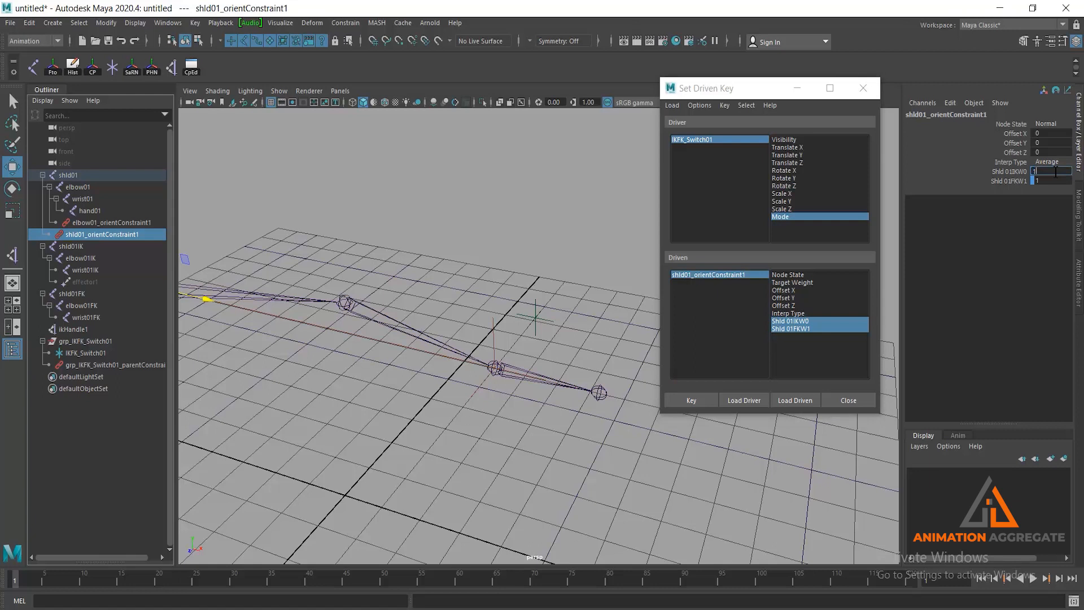
{"action": "left_click", "coordinate": [1044, 181]}
{"action": "type", "text": "0"}
{"action": "left_click", "coordinate": [685, 400]}
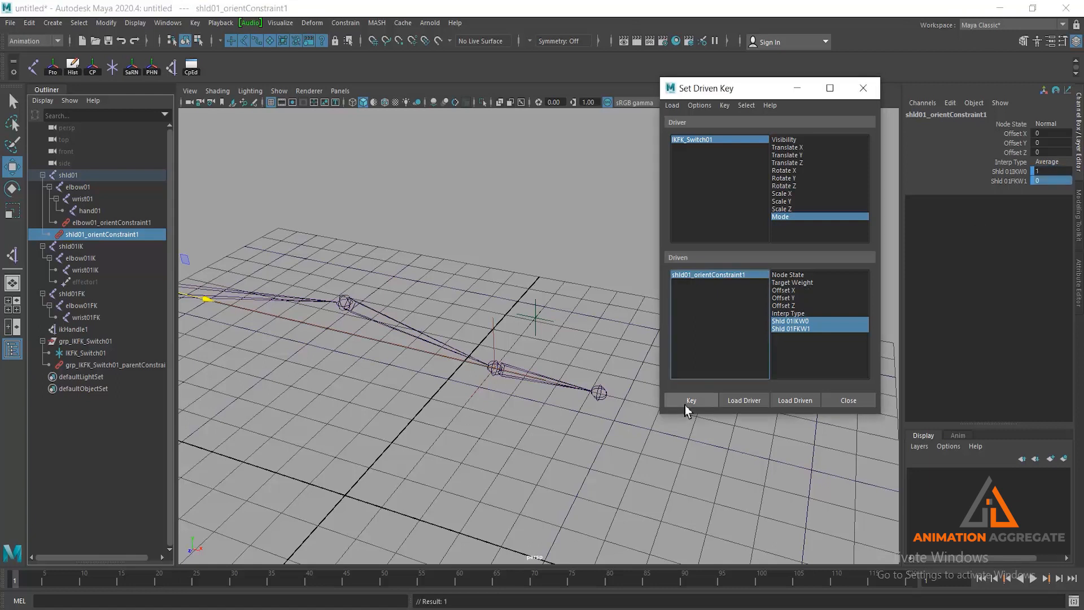
{"action": "left_click", "coordinate": [849, 401]}
Test the IK mode by moving ikHandle1 along X to about 0.6
{"action": "left_click_drag", "start_coordinate": [733, 350], "coordinate": [658, 455], "text": "alt"}
{"action": "left_click", "coordinate": [685, 286]}
{"action": "left_click", "coordinate": [658, 455]}
{"action": "left_click", "coordinate": [656, 411]}
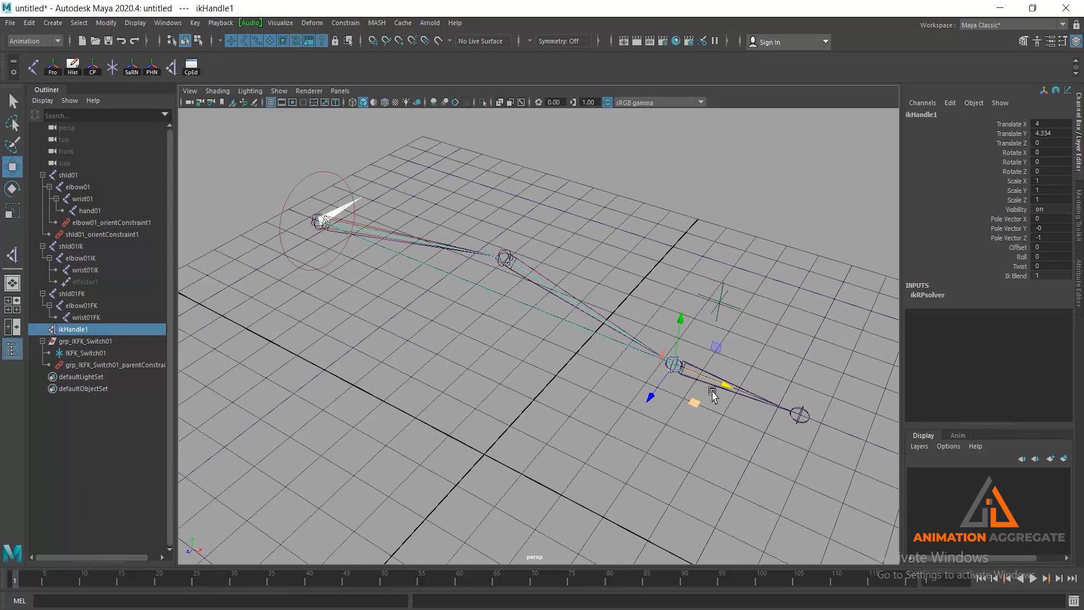
{"action": "left_click_drag", "start_coordinate": [720, 384], "coordinate": [543, 302]}
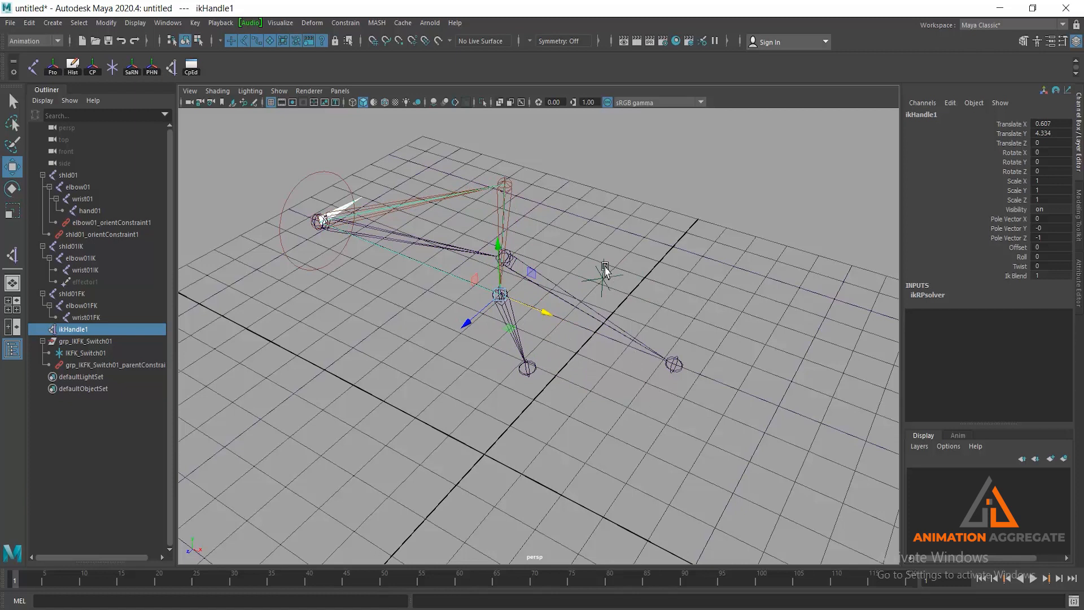
Switch the Mode of IKFK_Switch01 to FK
{"action": "left_click", "coordinate": [604, 274]}
{"action": "left_click", "coordinate": [1050, 219]}
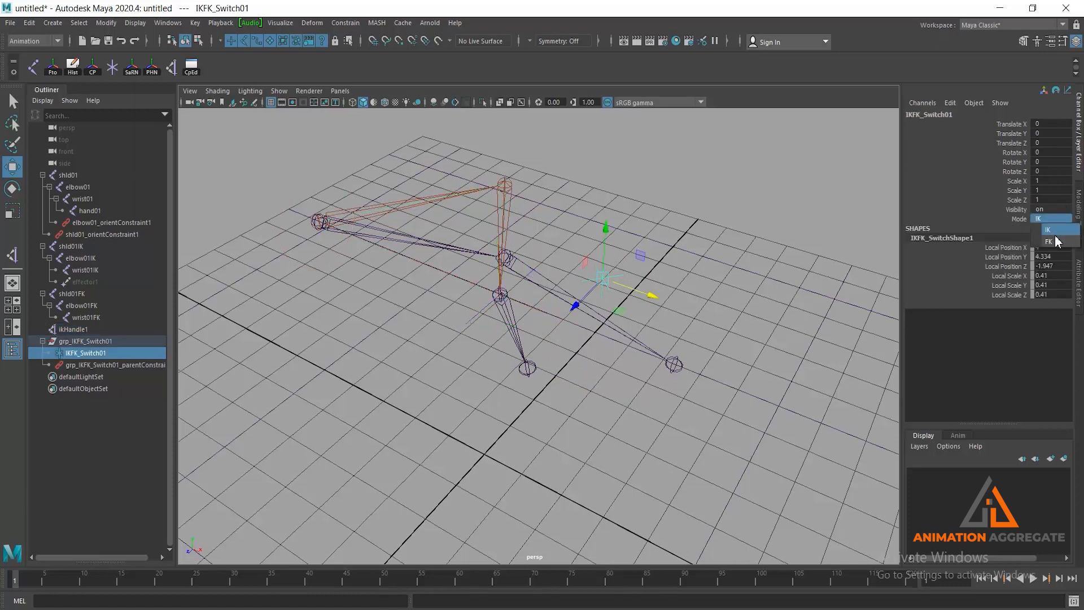
{"action": "left_click", "coordinate": [1055, 240]}
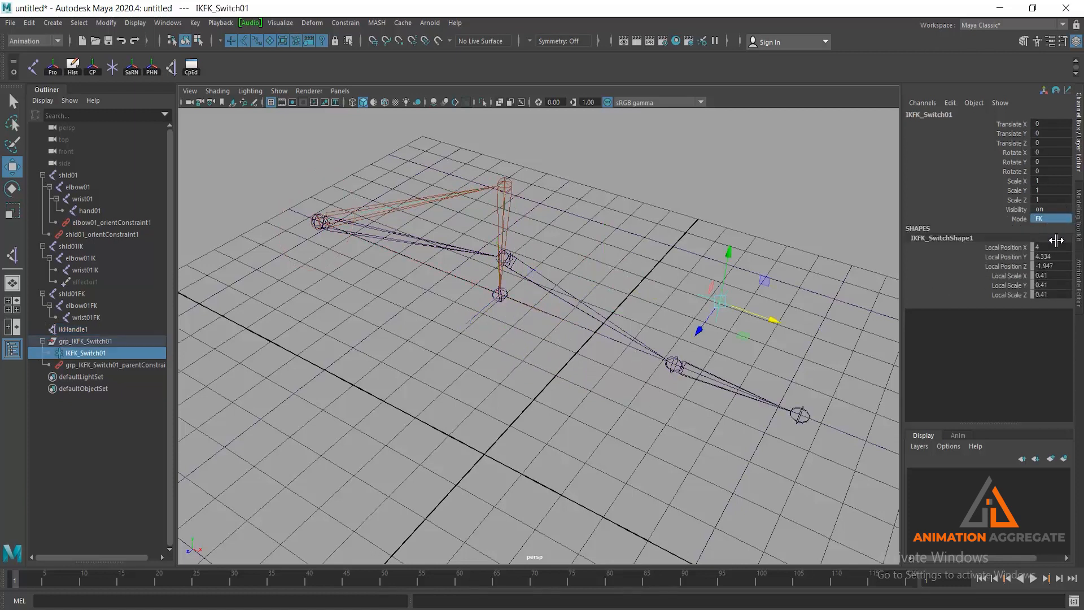
Rotate the elbow01FK joint to swing the forearm and test the FK mode
{"action": "left_click_drag", "start_coordinate": [819, 265], "coordinate": [177, 279], "text": "alt"}
{"action": "left_click", "coordinate": [107, 258]}
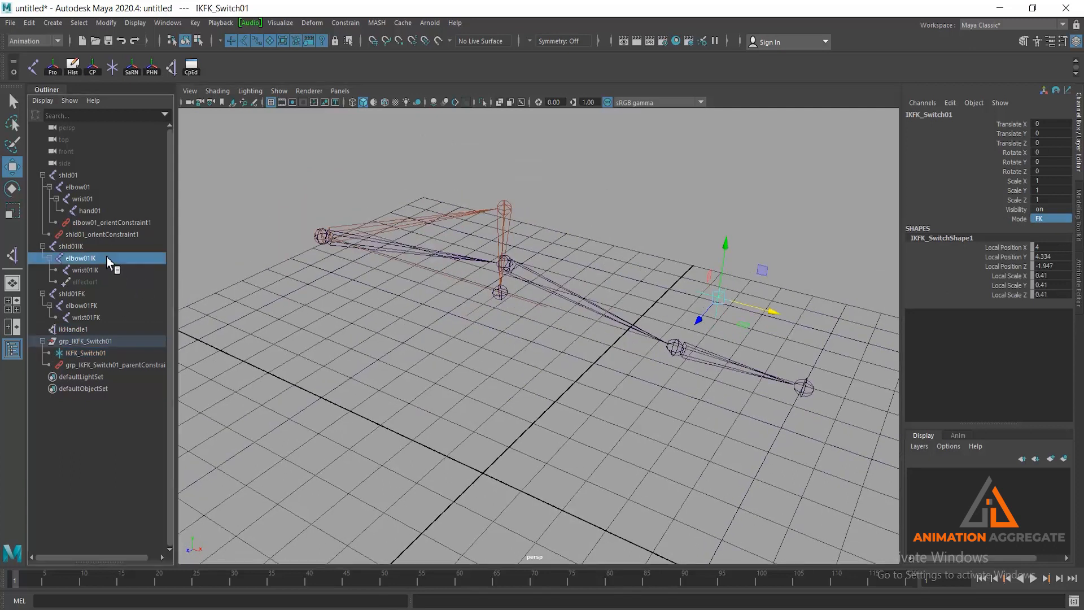
{"action": "key", "text": "e"}
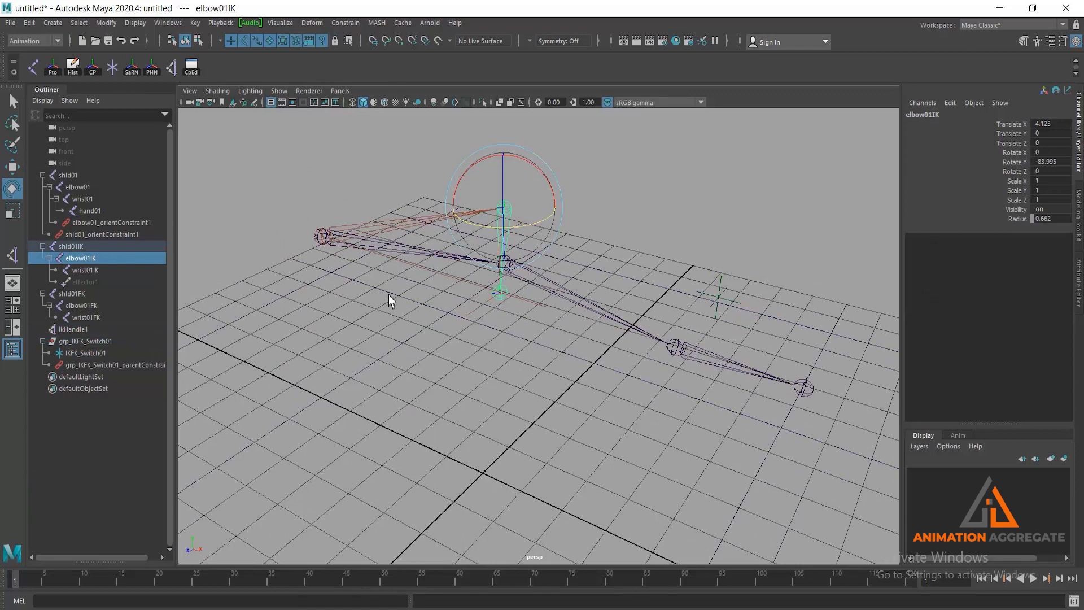
{"action": "left_click", "coordinate": [84, 306]}
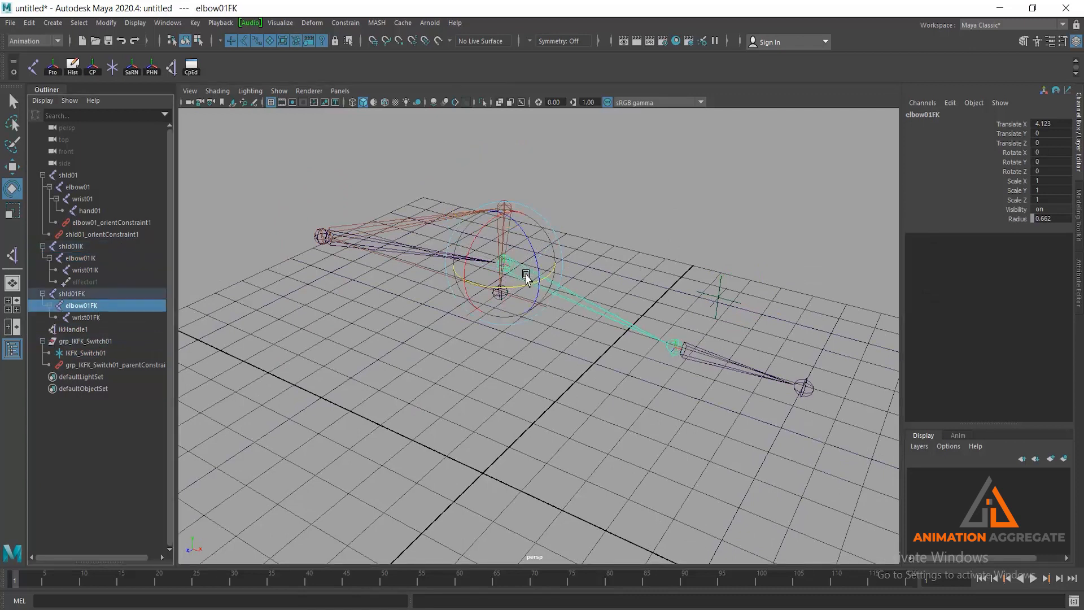
{"action": "left_click_drag", "start_coordinate": [515, 285], "coordinate": [473, 327]}
Switch the Mode of IKFK_Switch01 back to IK and compare the arm's pose with the FK chain
{"action": "left_click", "coordinate": [543, 386]}
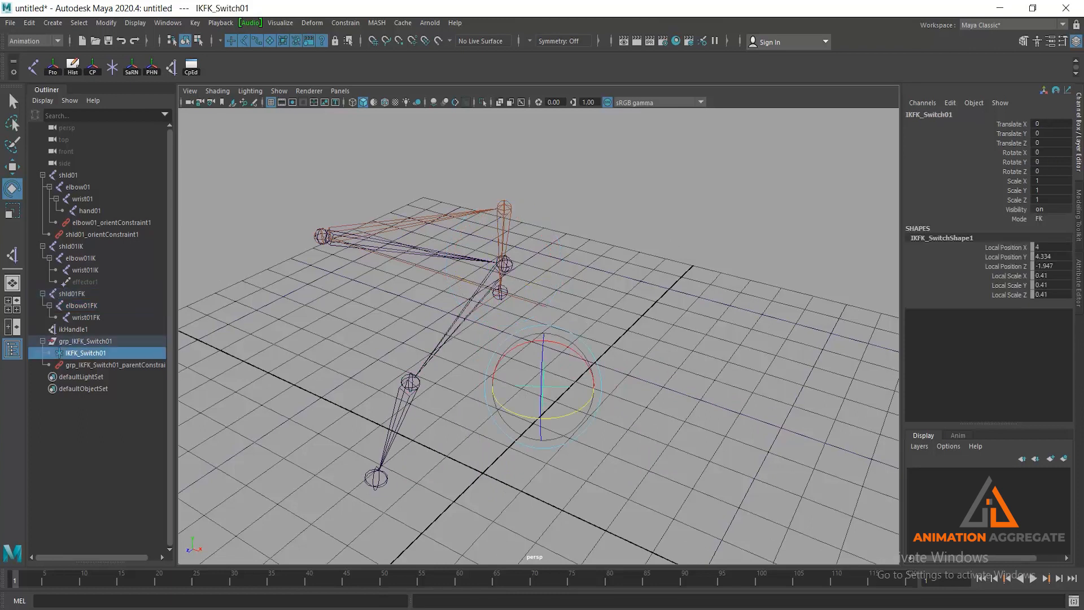
{"action": "left_click", "coordinate": [1049, 219]}
{"action": "left_click", "coordinate": [1048, 230]}
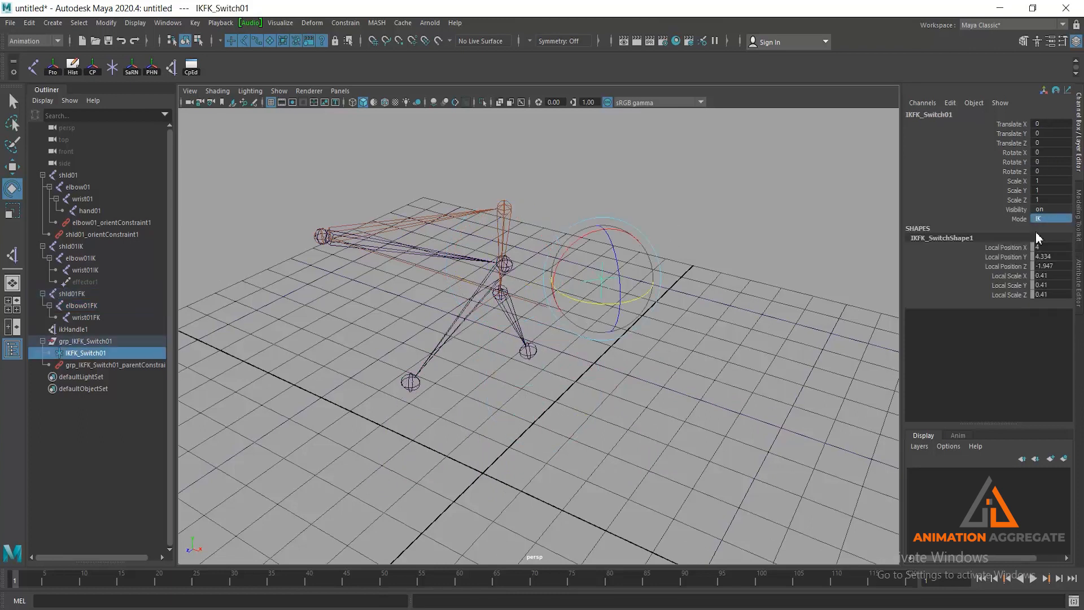
{"action": "left_click_drag", "start_coordinate": [494, 375], "coordinate": [474, 307], "text": "alt"}
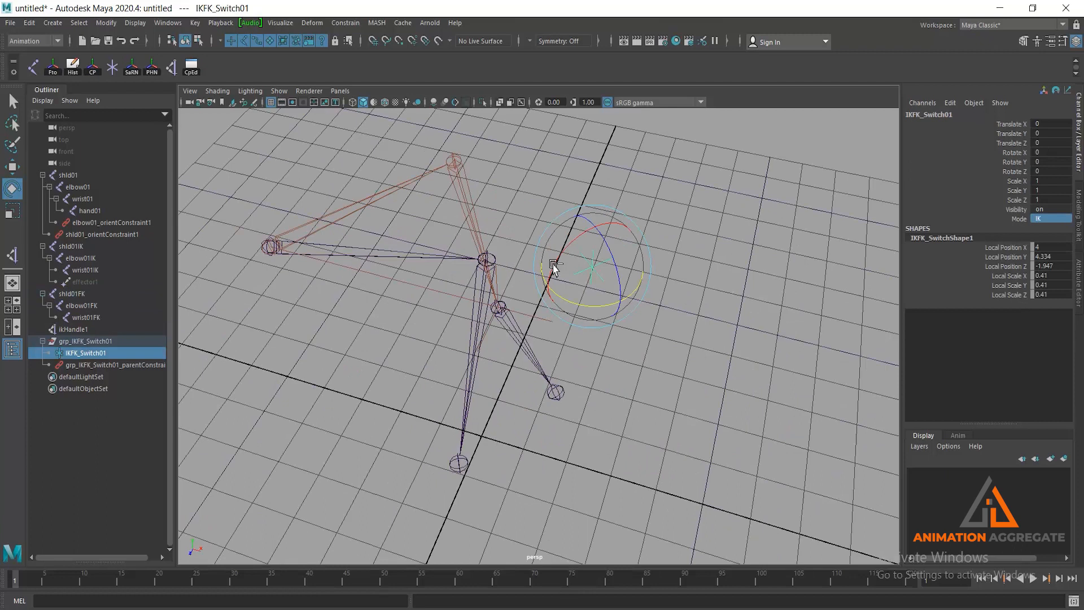
Undo the test mode switches, the elbow01FK rotation and the ikHandle1 move
{"action": "key", "text": "ctrl+z"}
{"action": "key", "text": "ctrl+z"}
{"action": "key", "text": "ctrl+z"}
{"action": "key", "text": "ctrl+z"}
{"action": "key", "text": "ctrl+z"}
{"action": "key", "text": "ctrl+z"}
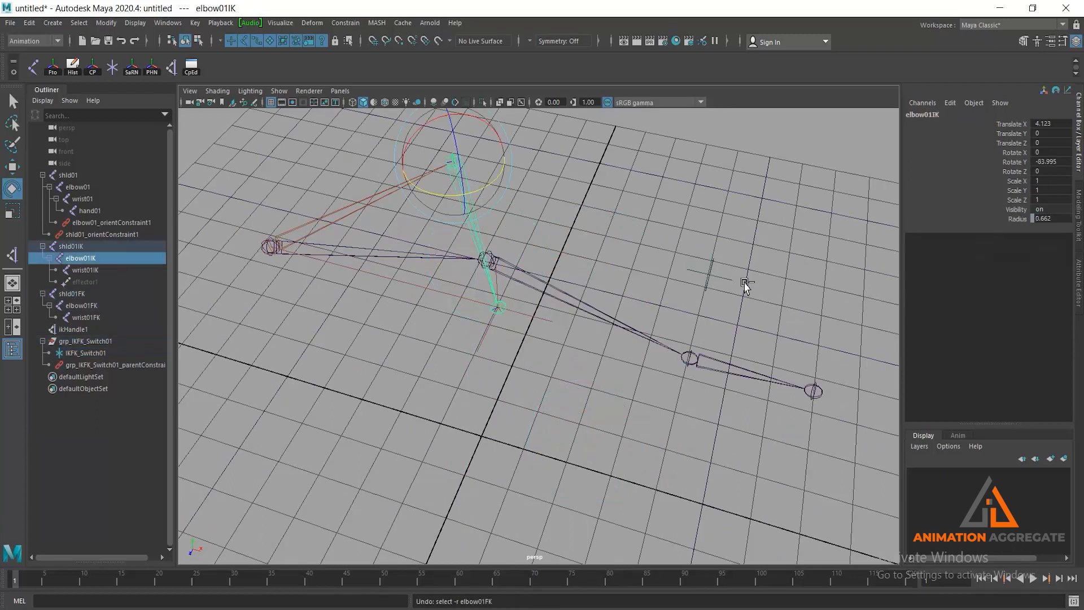
{"action": "key", "text": "ctrl+z"}
{"action": "key", "text": "ctrl+z"}
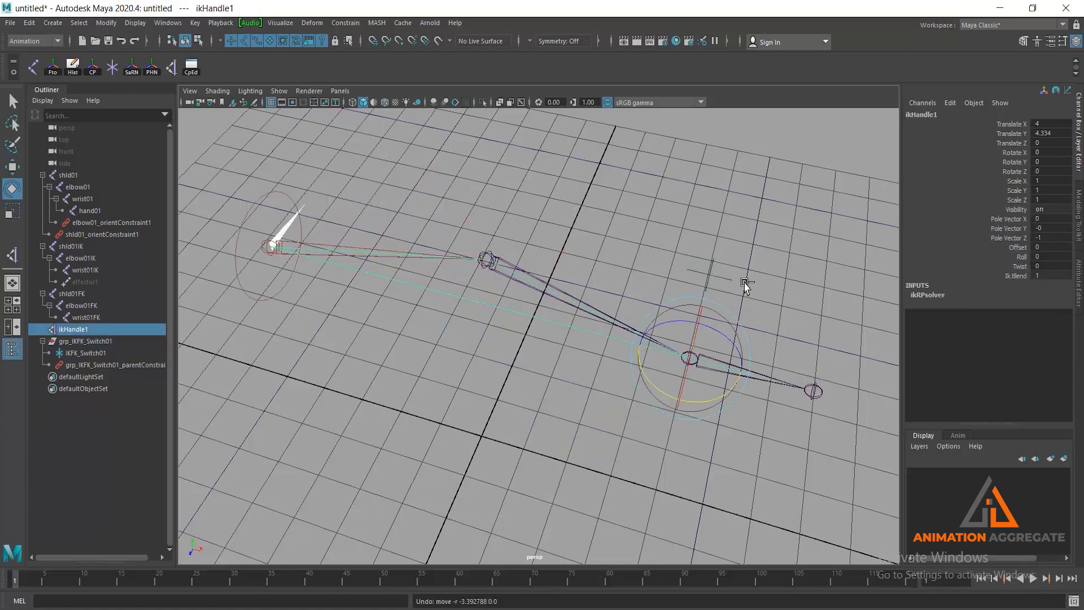
Rotate elbow01FK by about -16 degrees around its Y axis as a test and undo the rotation
{"action": "left_click_drag", "start_coordinate": [511, 302], "coordinate": [476, 297], "text": "alt"}
{"action": "middle_click_drag", "start_coordinate": [386, 346], "coordinate": [496, 321], "text": "alt"}
{"action": "left_click", "coordinate": [451, 330]}
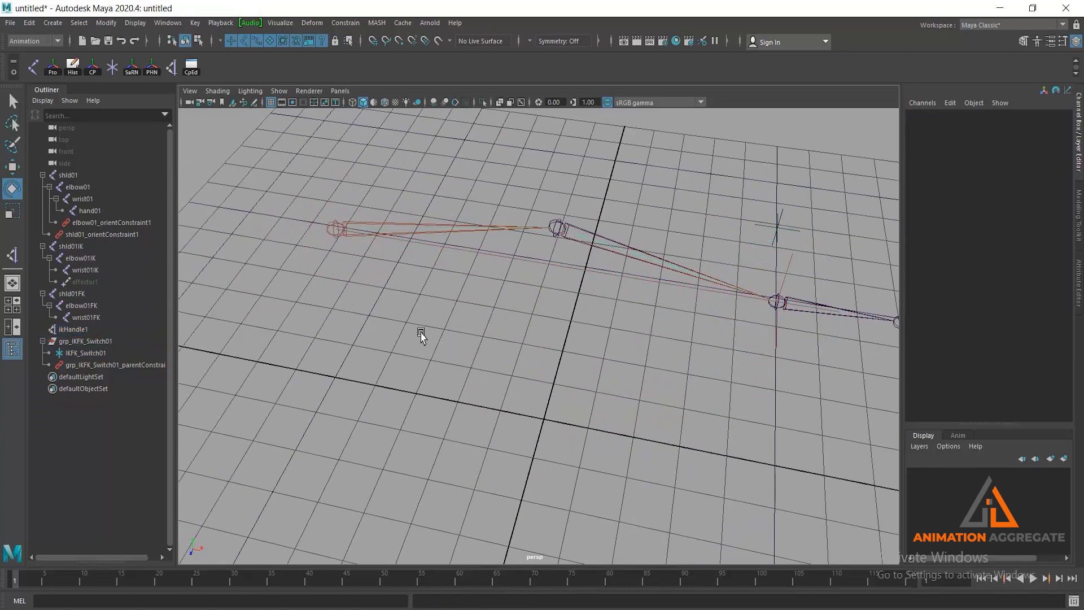
{"action": "left_click", "coordinate": [97, 294]}
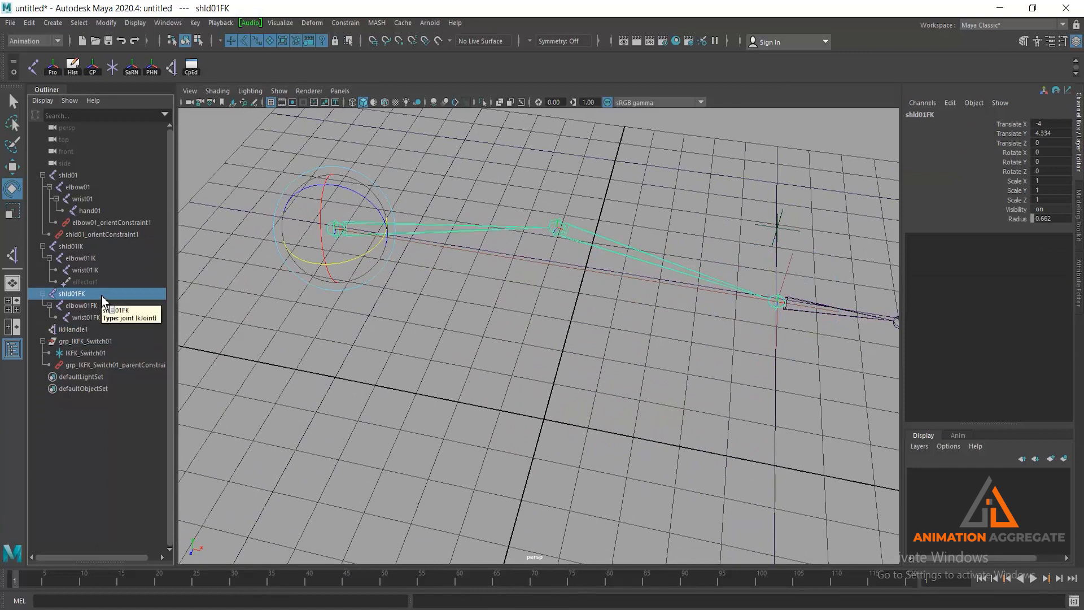
{"action": "left_click", "coordinate": [103, 309]}
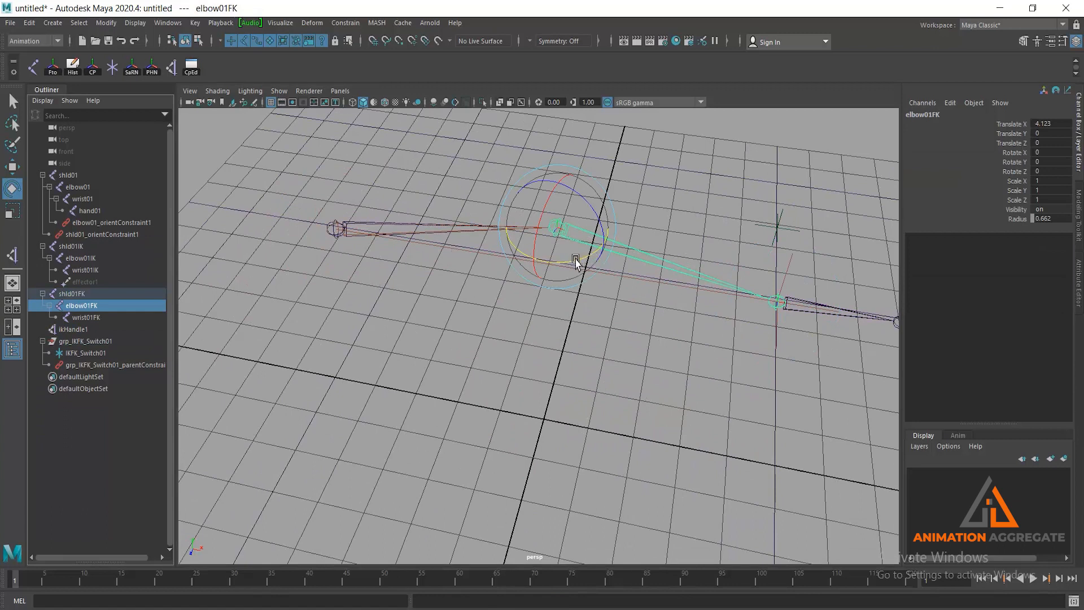
{"action": "left_click_drag", "start_coordinate": [573, 261], "coordinate": [574, 256]}
{"action": "key", "text": "ctrl+z"}
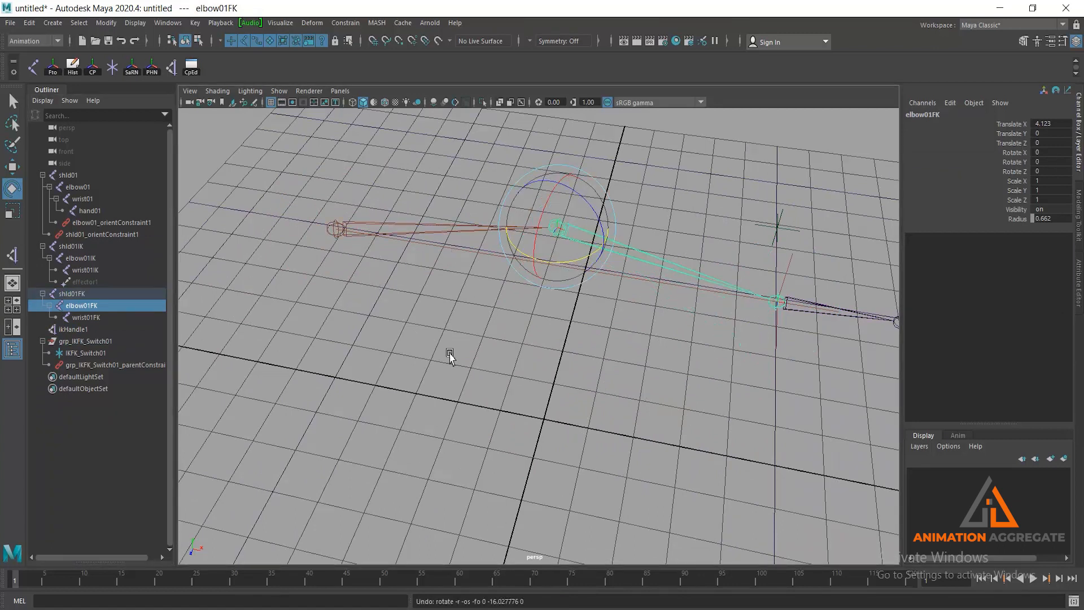
Examine ikHandle1 and the overlapping arm joint chains from several angles
{"action": "left_click", "coordinate": [819, 395]}
{"action": "left_click", "coordinate": [777, 302]}
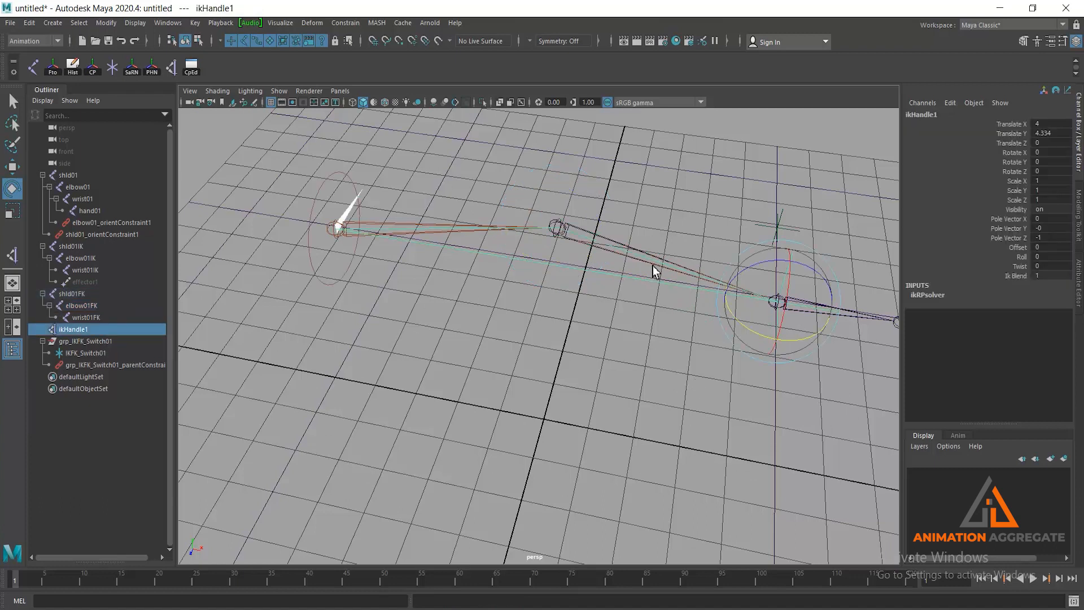
{"action": "left_click", "coordinate": [822, 313]}
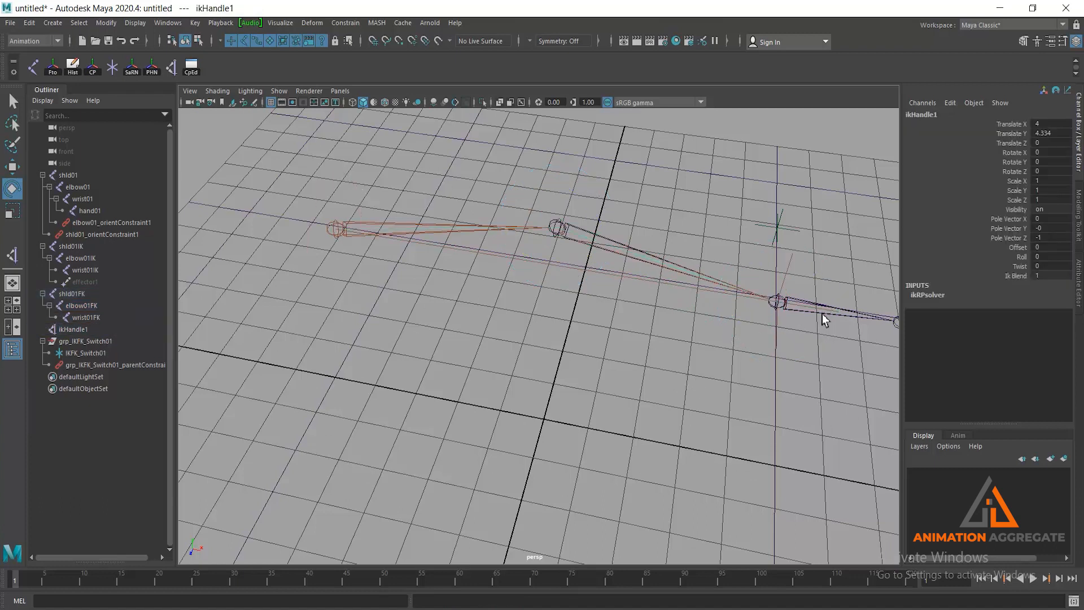
{"action": "left_click", "coordinate": [796, 270]}
{"action": "left_click_drag", "start_coordinate": [806, 341], "coordinate": [744, 309], "text": "alt"}
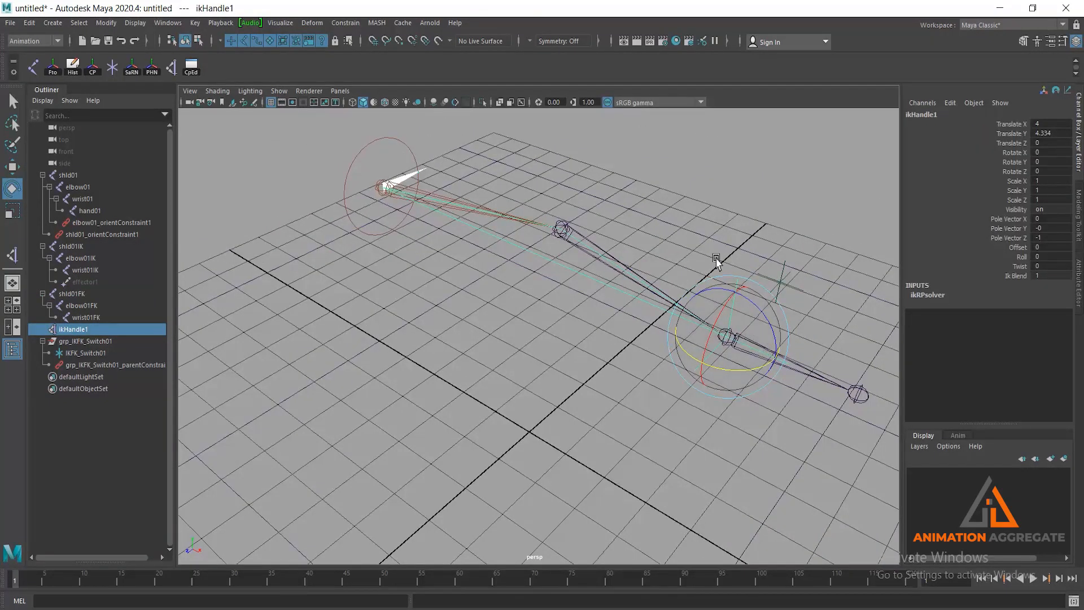
{"action": "left_click_drag", "start_coordinate": [718, 256], "coordinate": [719, 268], "text": "alt"}
{"action": "left_click_drag", "start_coordinate": [733, 412], "coordinate": [622, 390], "text": "alt"}
{"action": "left_click", "coordinate": [703, 305]}
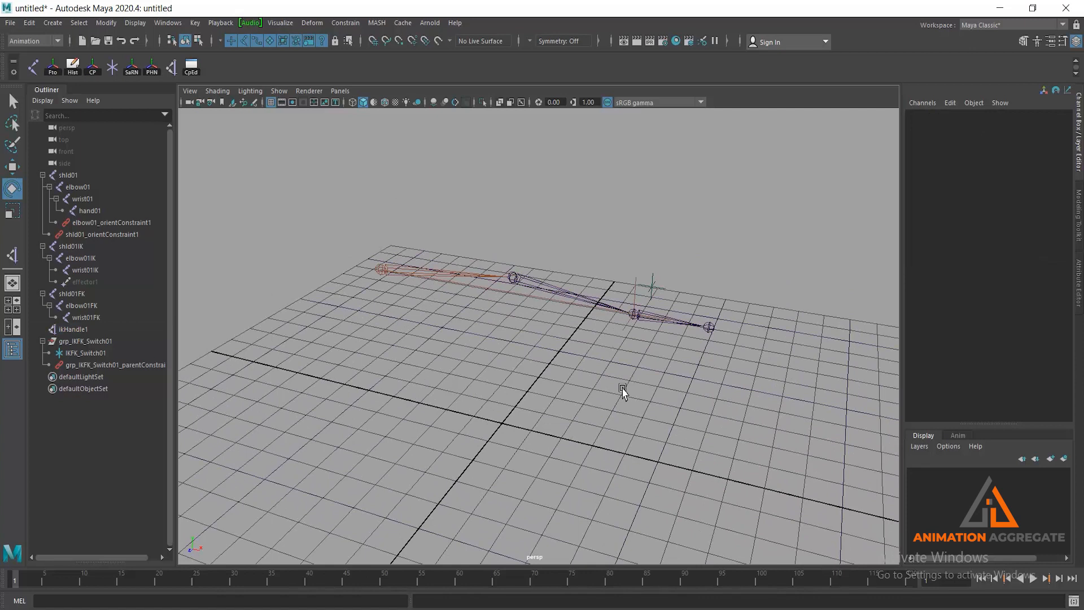
{"action": "left_click_drag", "start_coordinate": [649, 411], "coordinate": [529, 370], "text": "alt"}
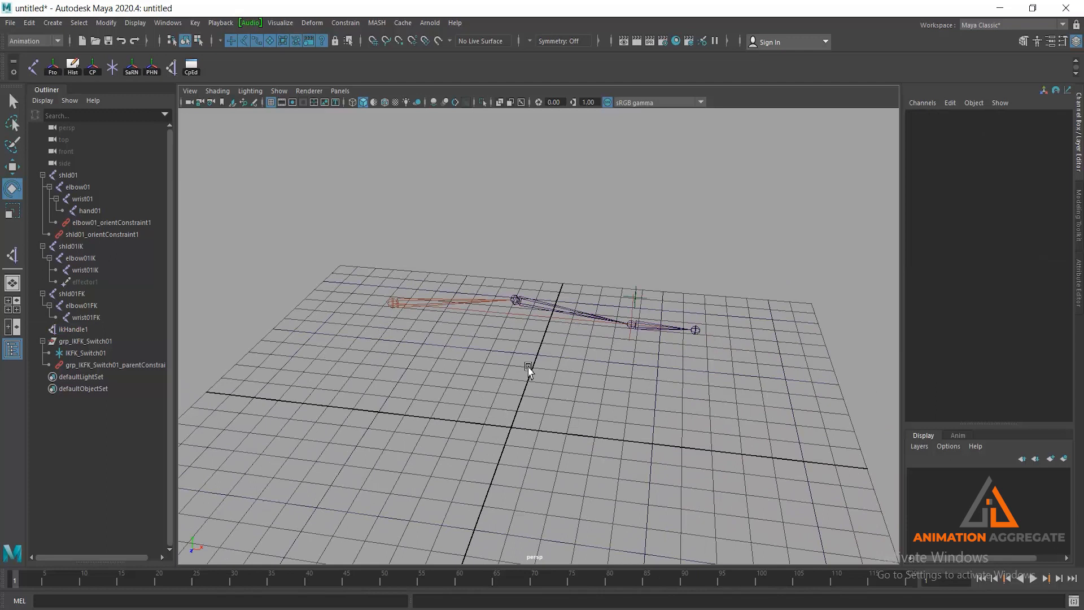